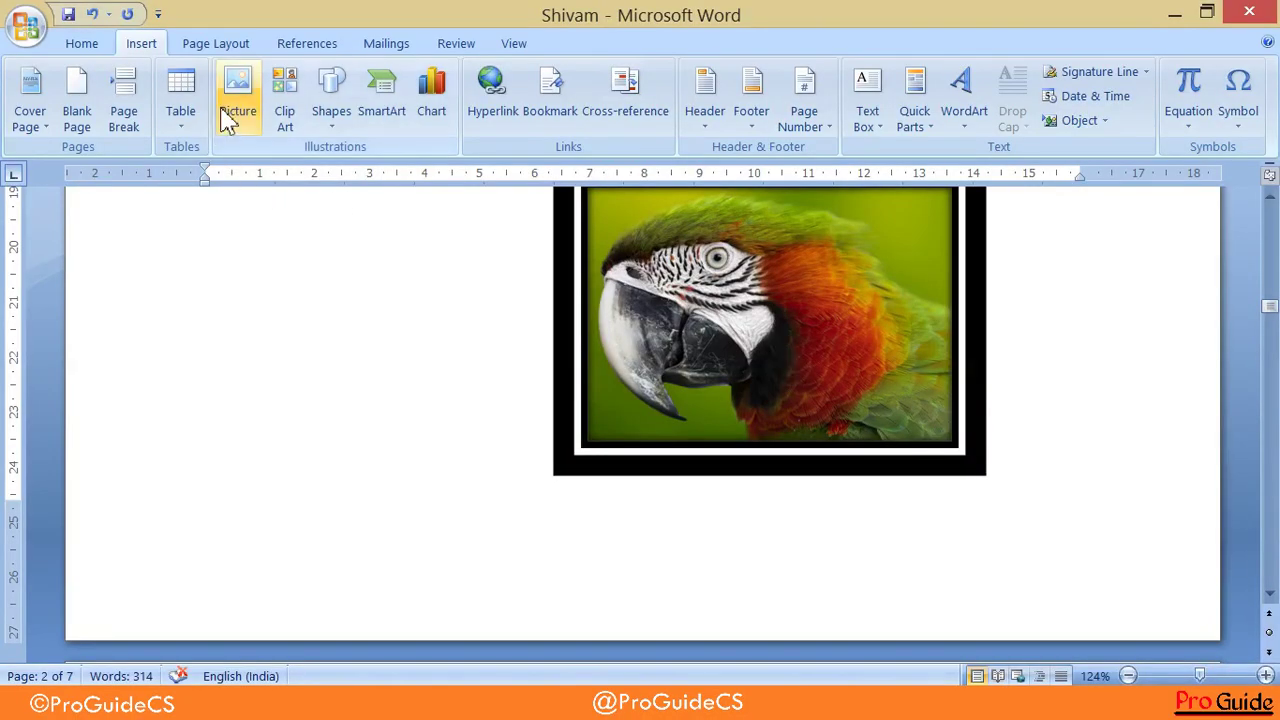
With the parrot picture selected, search Clip Art for 'Camera'
left_click(735, 372)
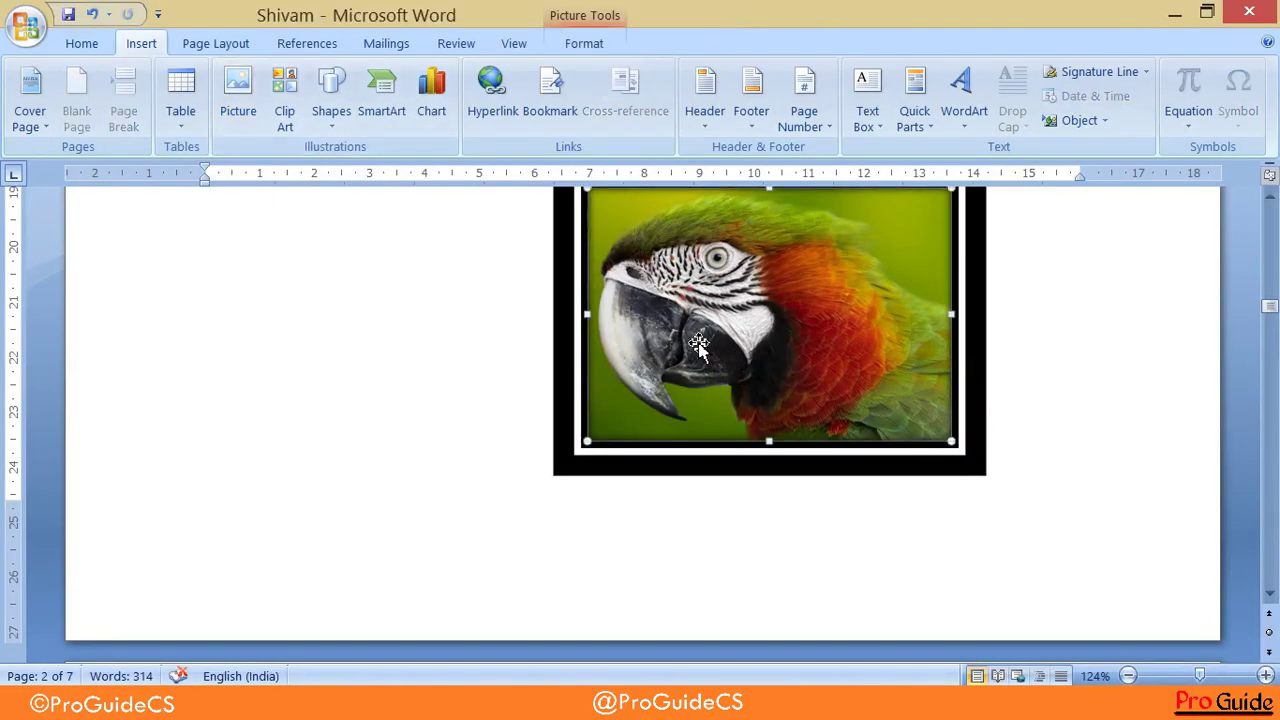
left_click(584, 43)
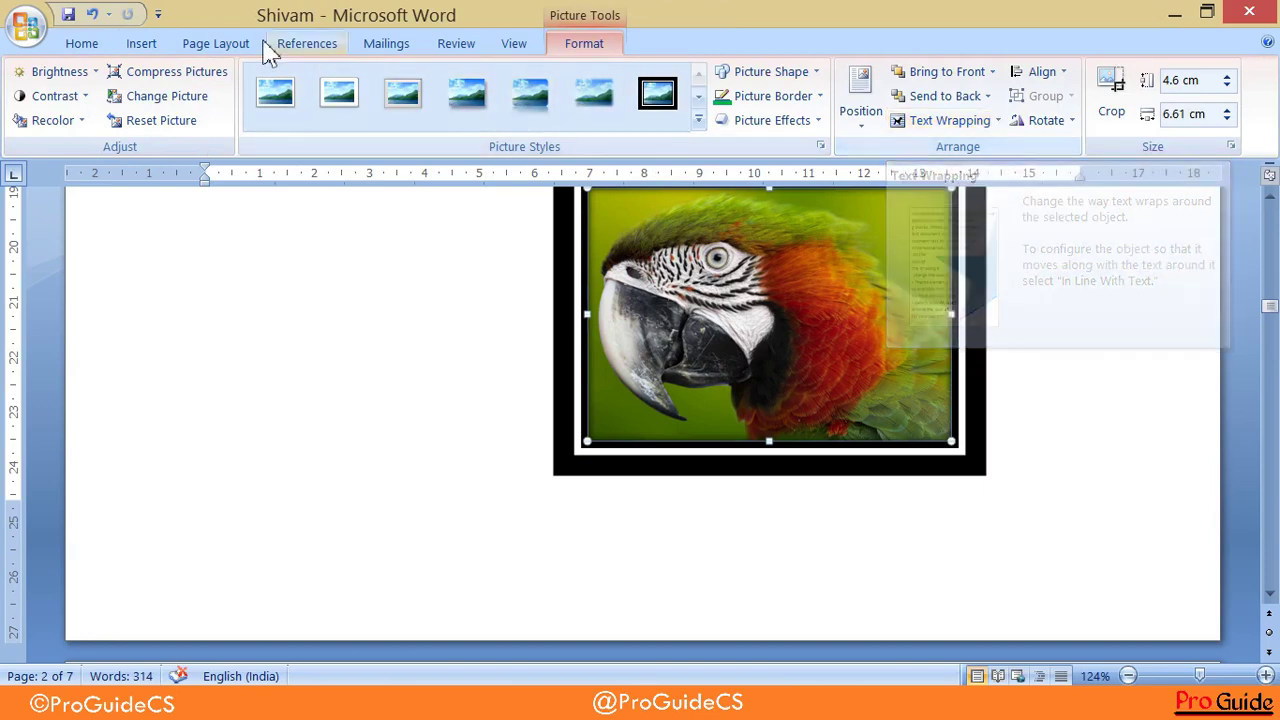
left_click(128, 43)
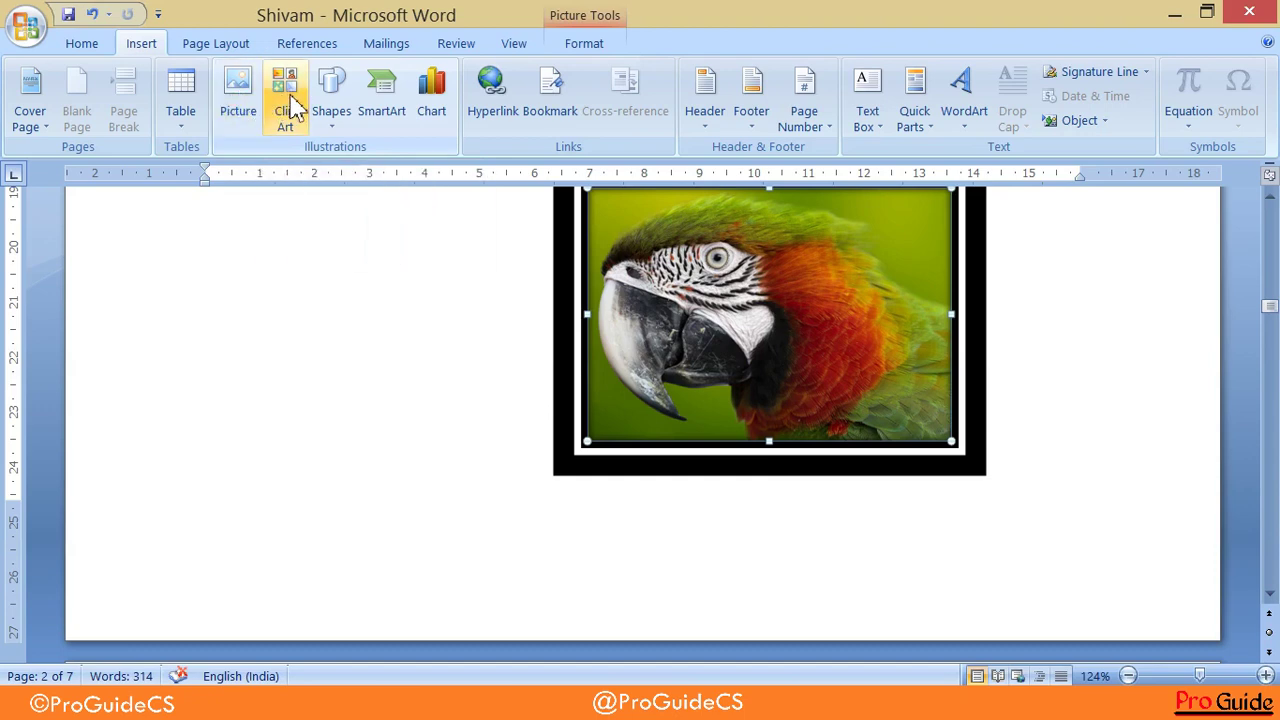
left_click(287, 100)
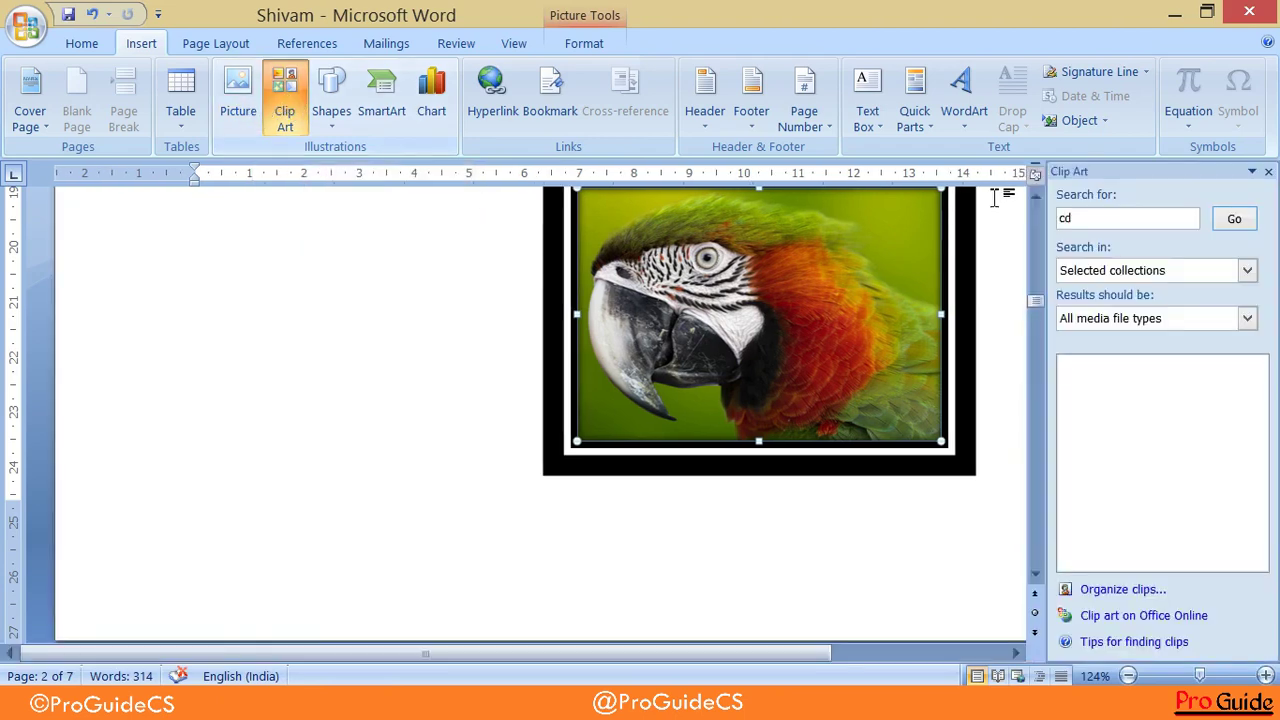
left_click(1095, 220)
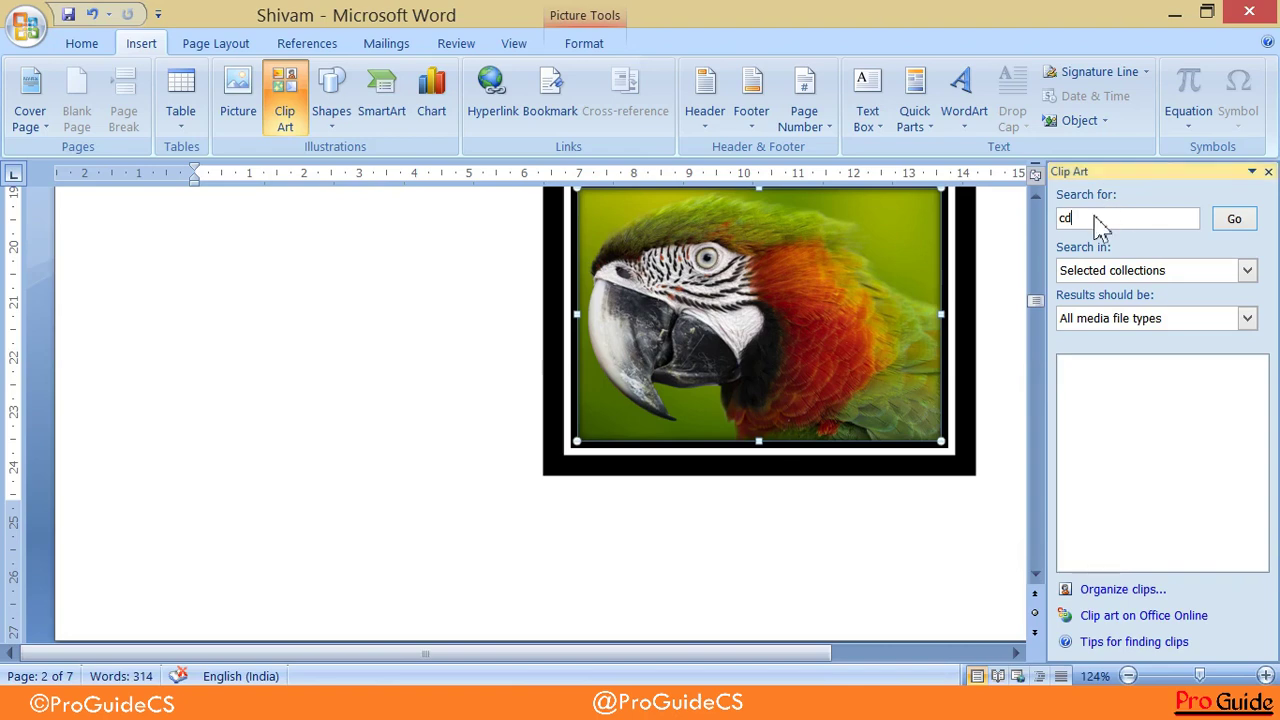
left_click_drag(1078, 219, 1058, 219)
type("Camera")
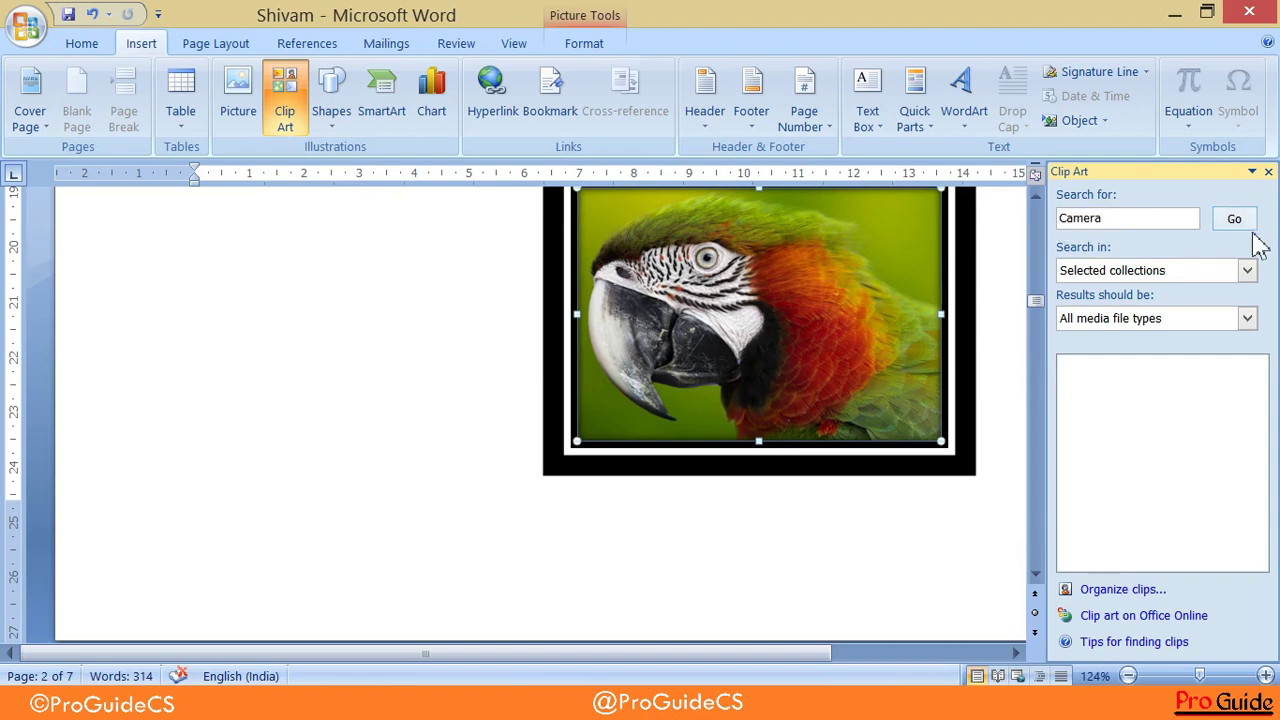
left_click(1244, 226)
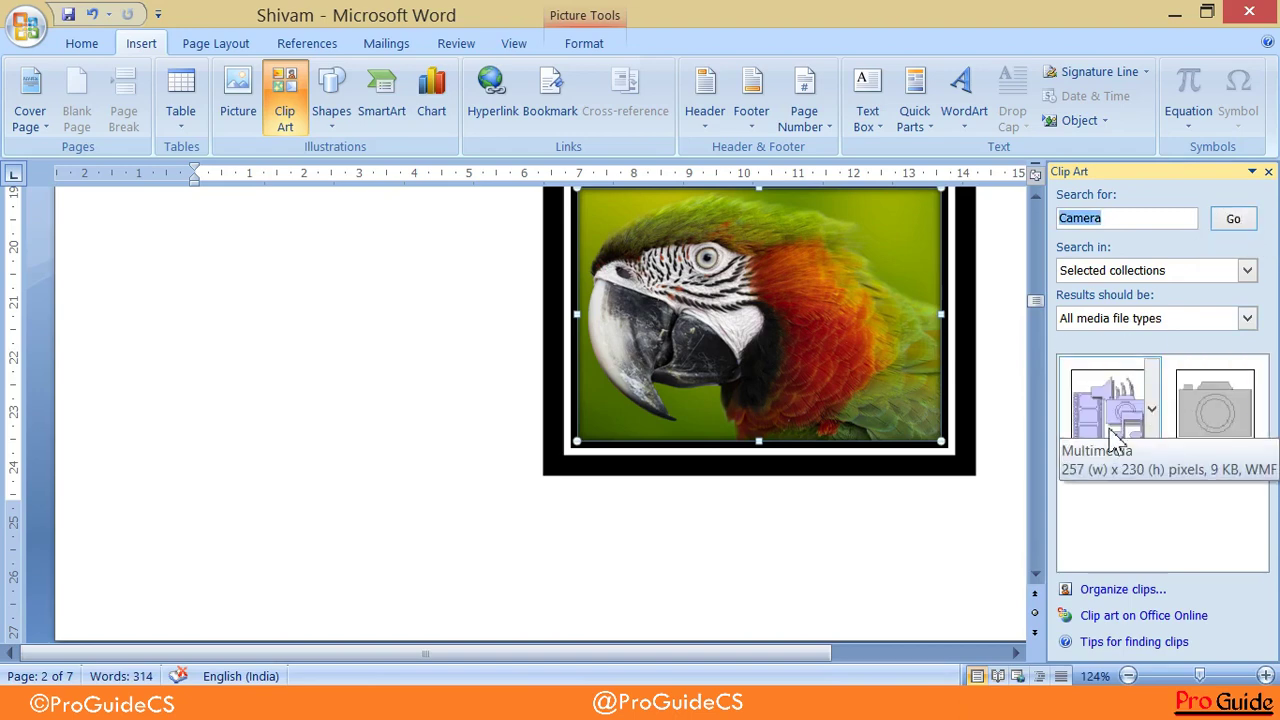
Search Clip Art for 'Computer' and insert the woman-at-computer result
left_click(1116, 217)
left_click_drag(1116, 217, 1050, 220)
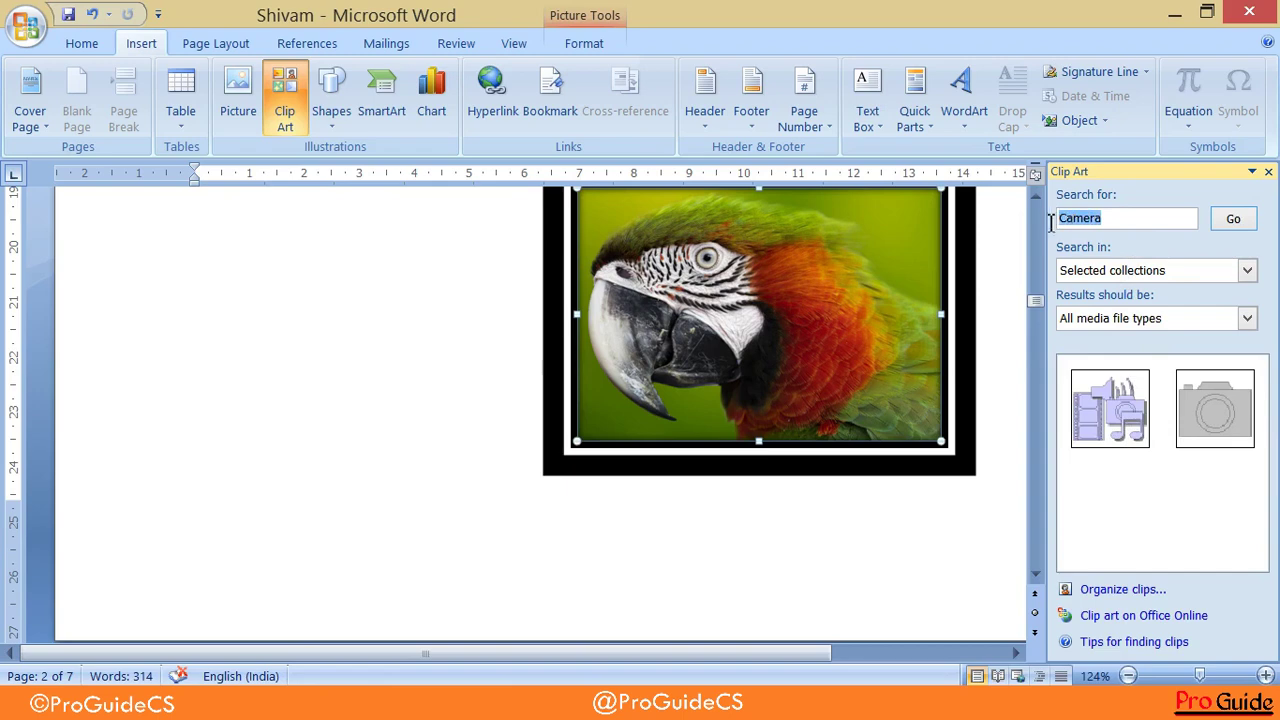
type("C")
left_click(1240, 216)
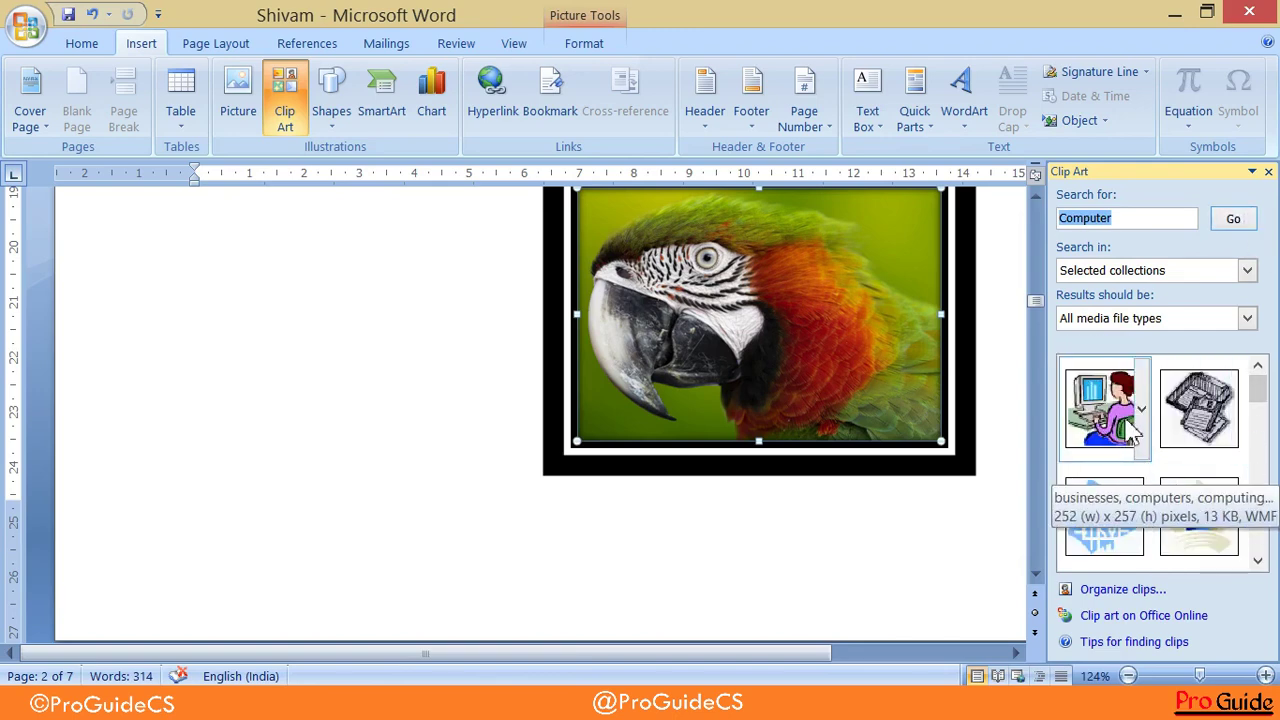
left_click(1134, 443)
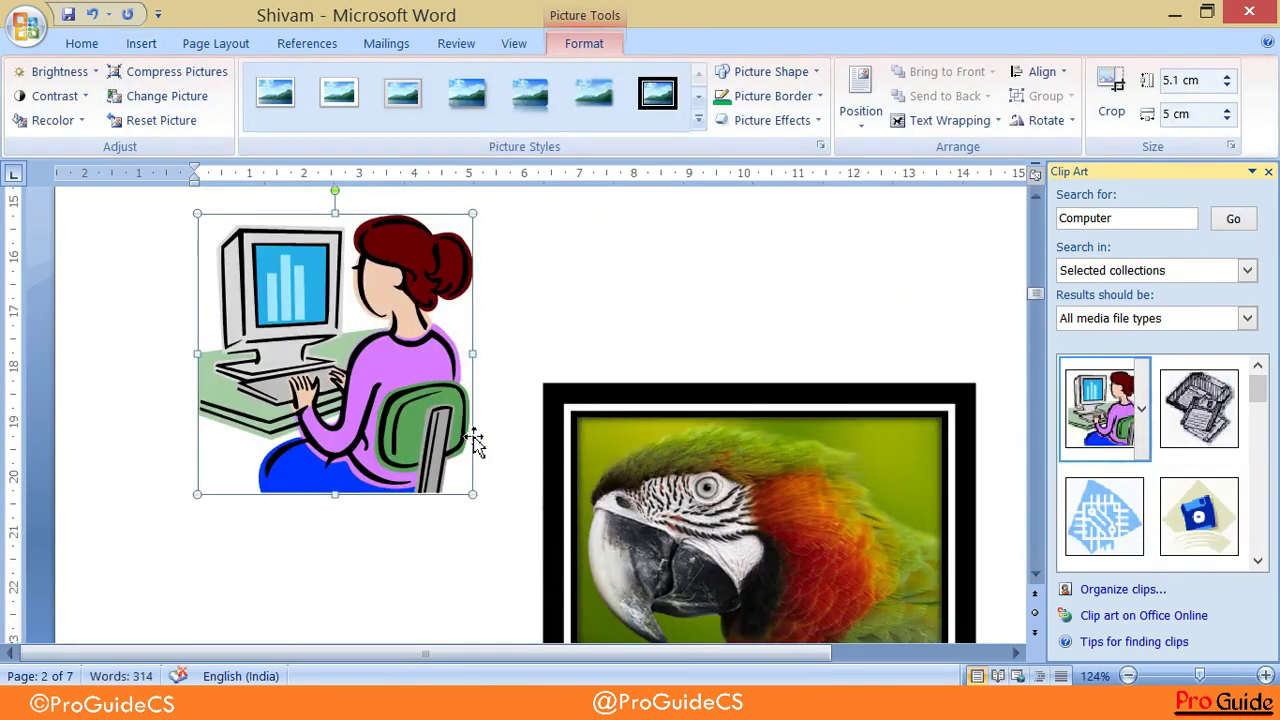
Close the Clip Art pane and give the woman-at-computer clip art the parrot's thick black picture style
left_click(689, 450)
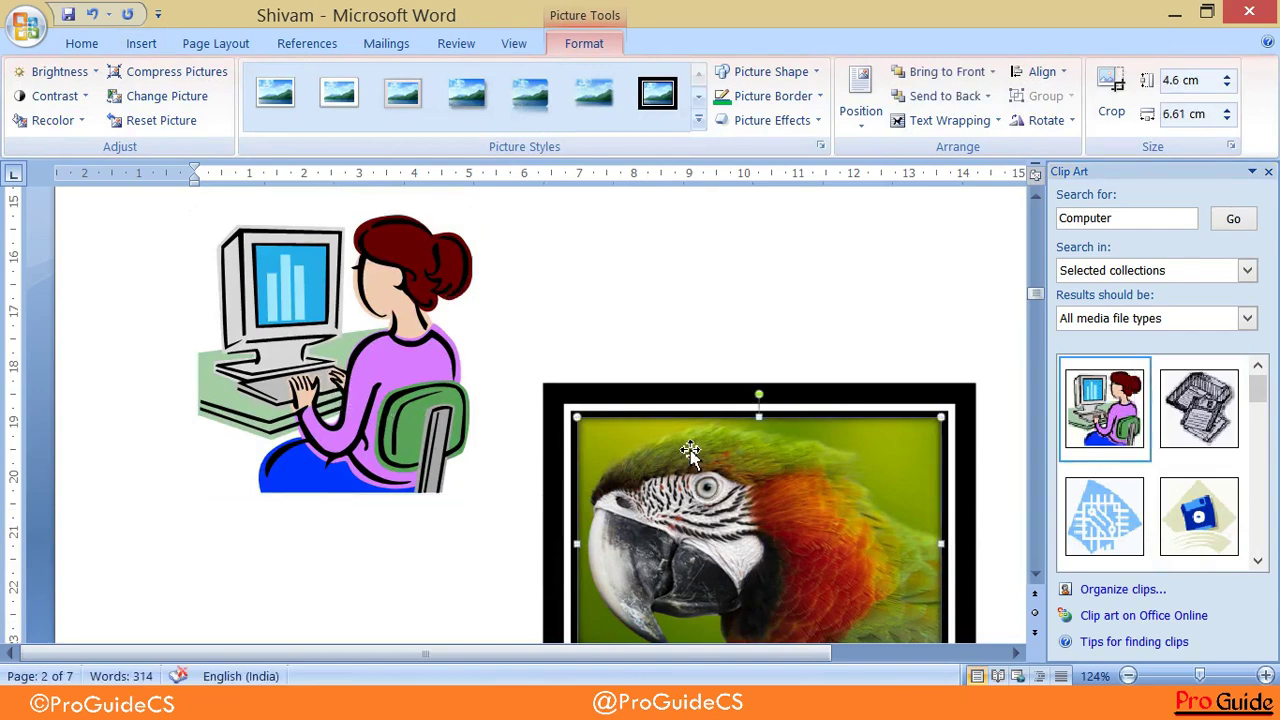
left_click(377, 390)
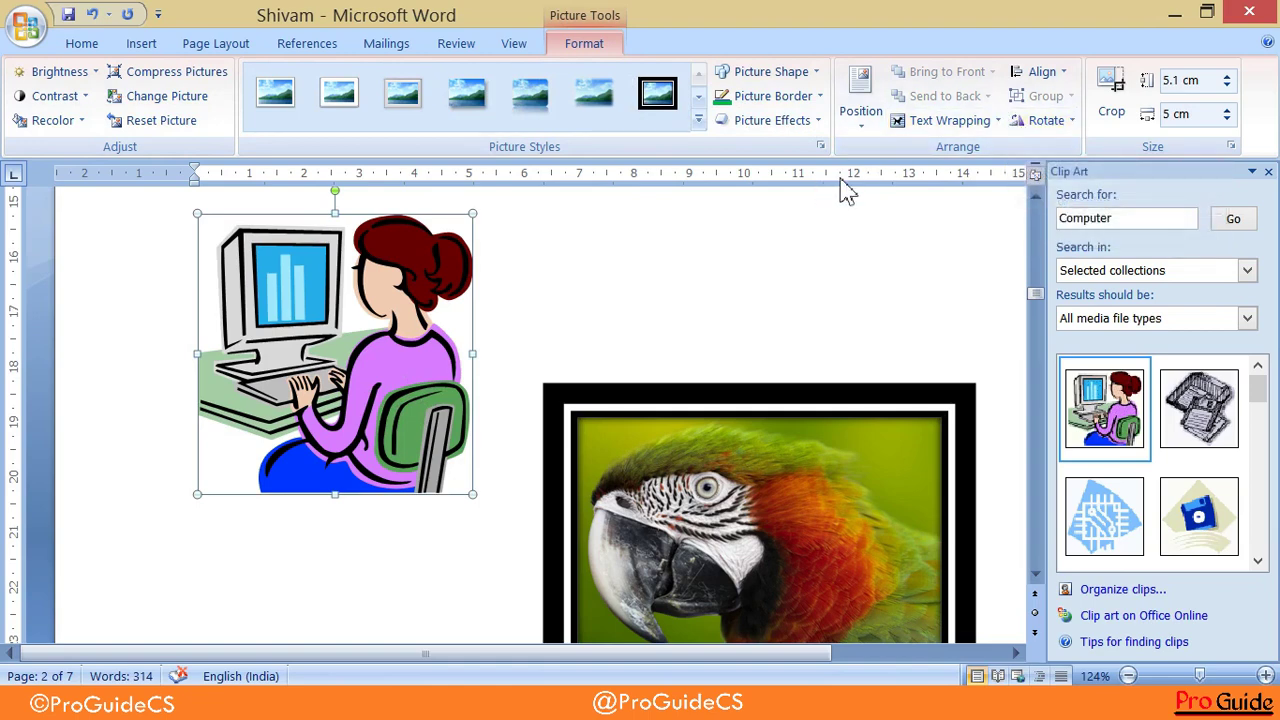
left_click(707, 392)
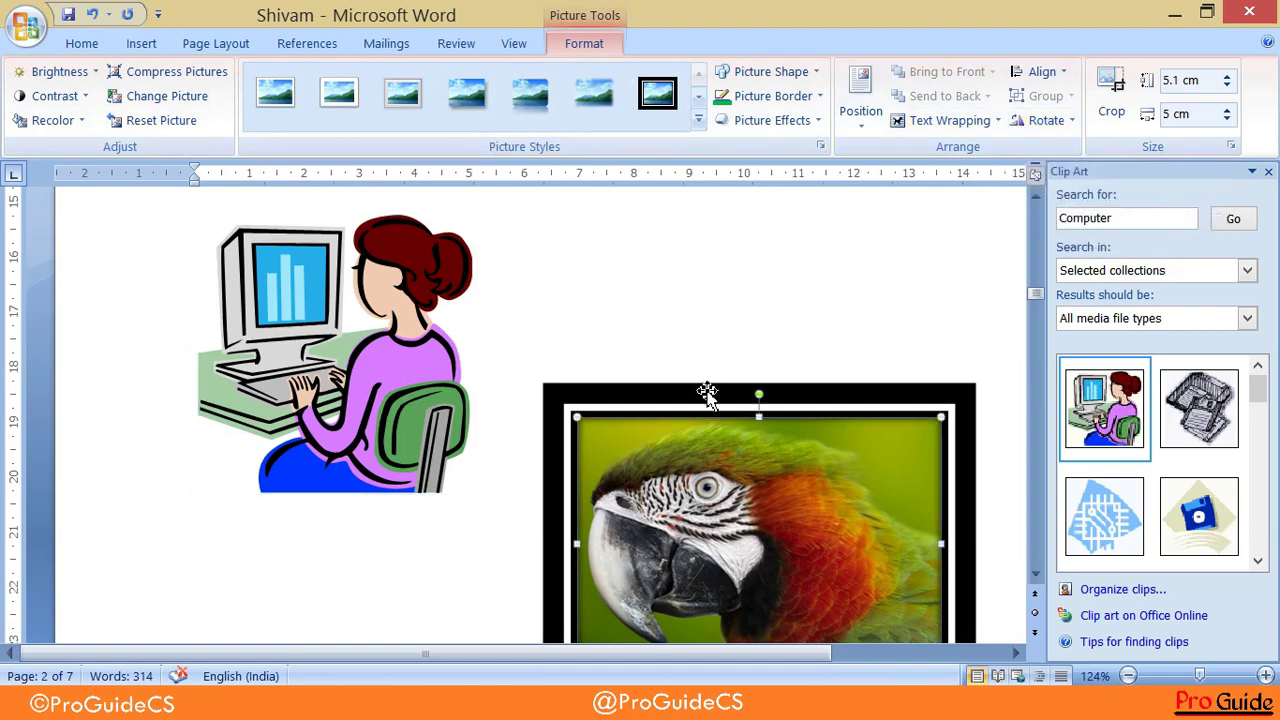
left_click(332, 353)
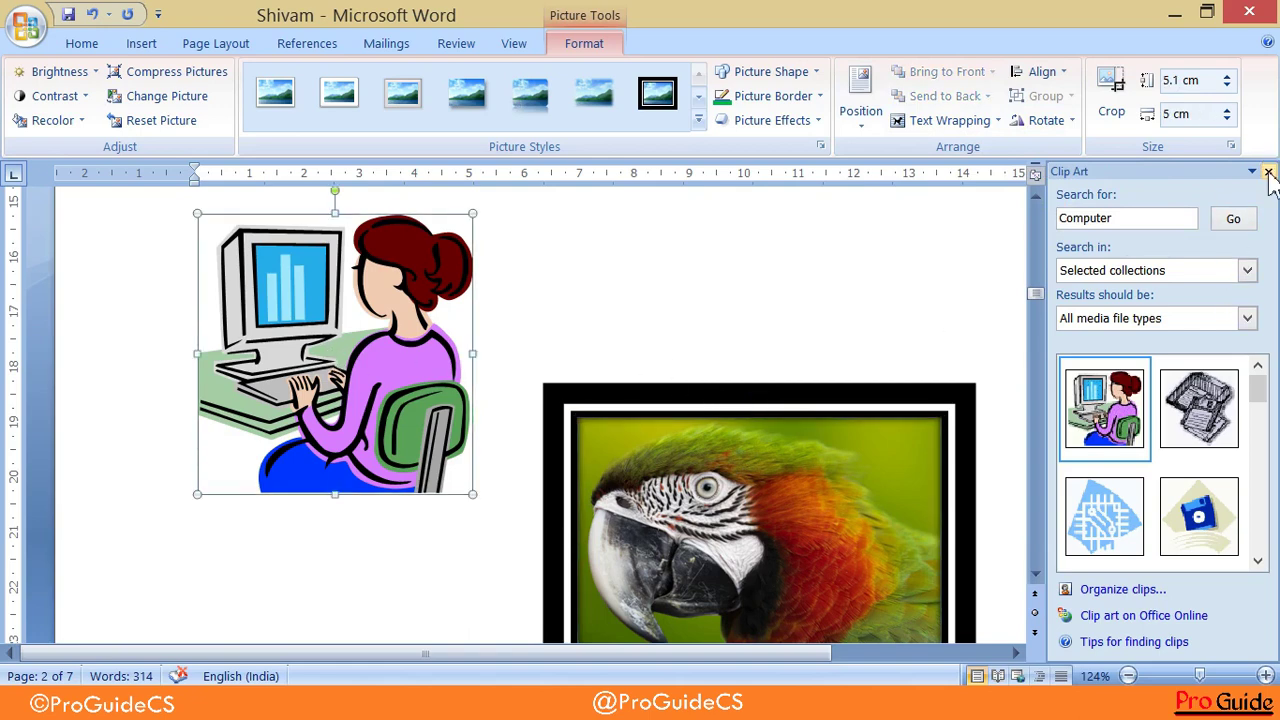
left_click(1268, 172)
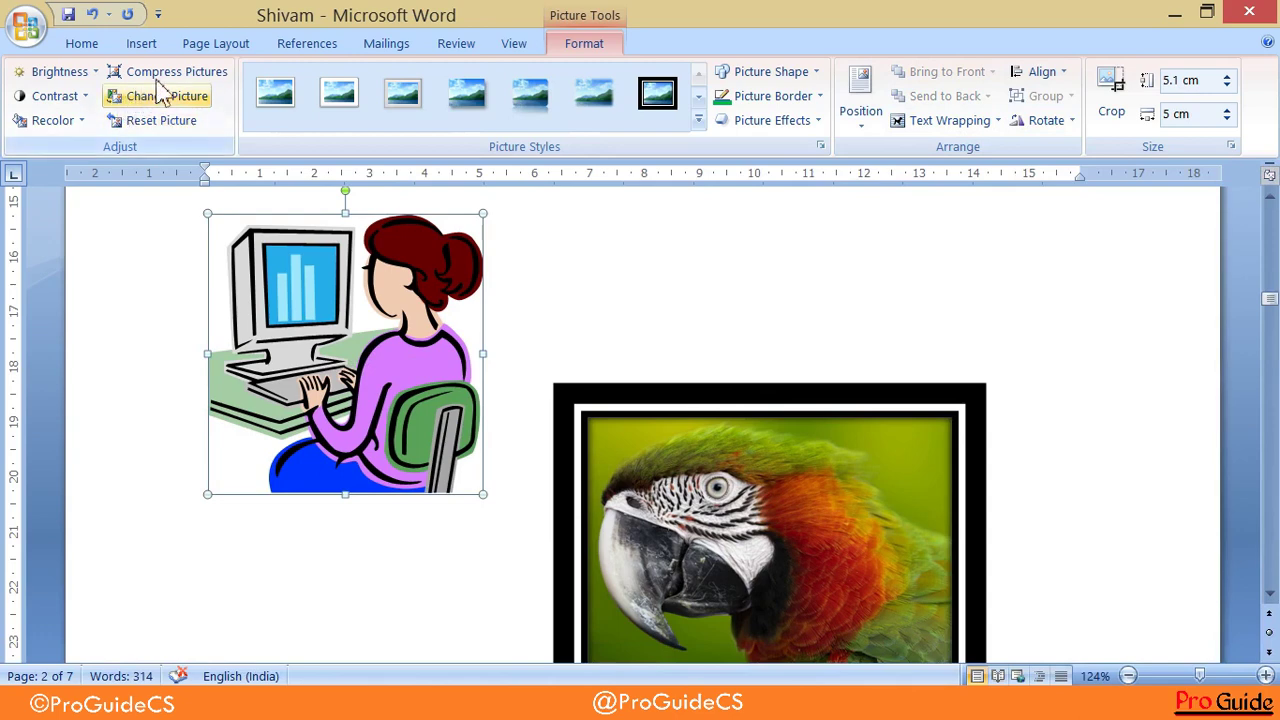
left_click(657, 105)
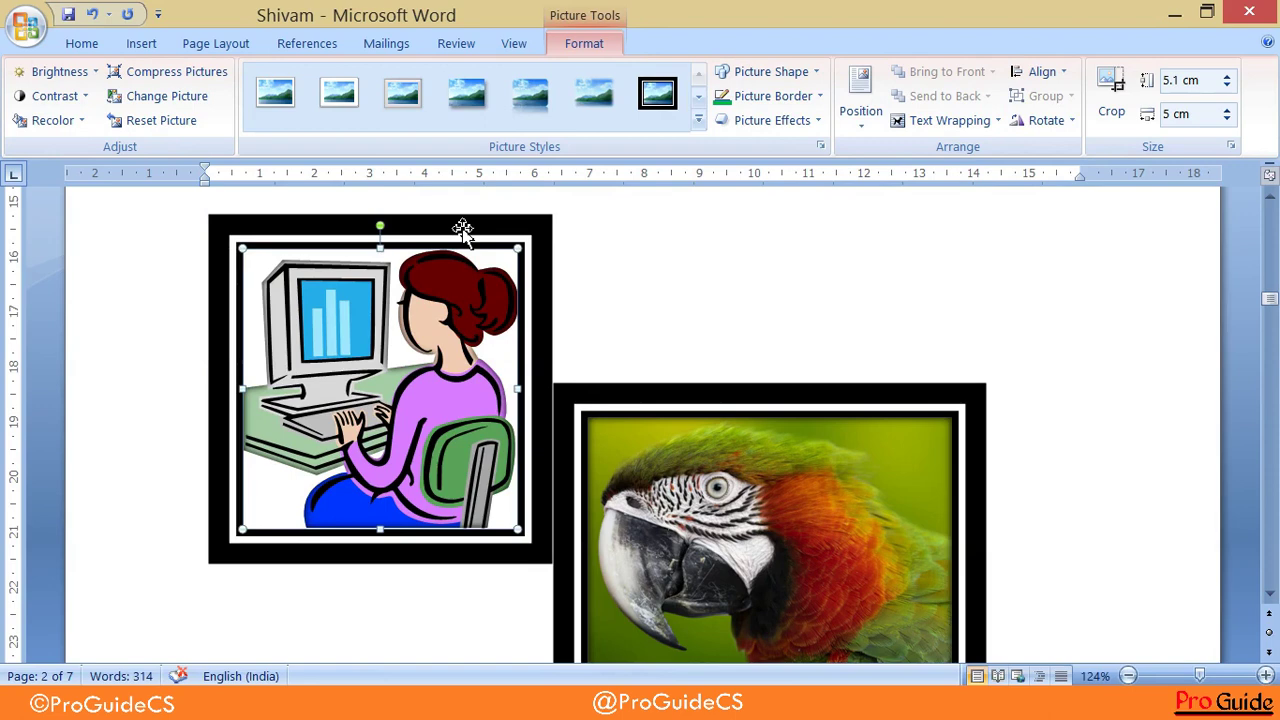
left_click(123, 50)
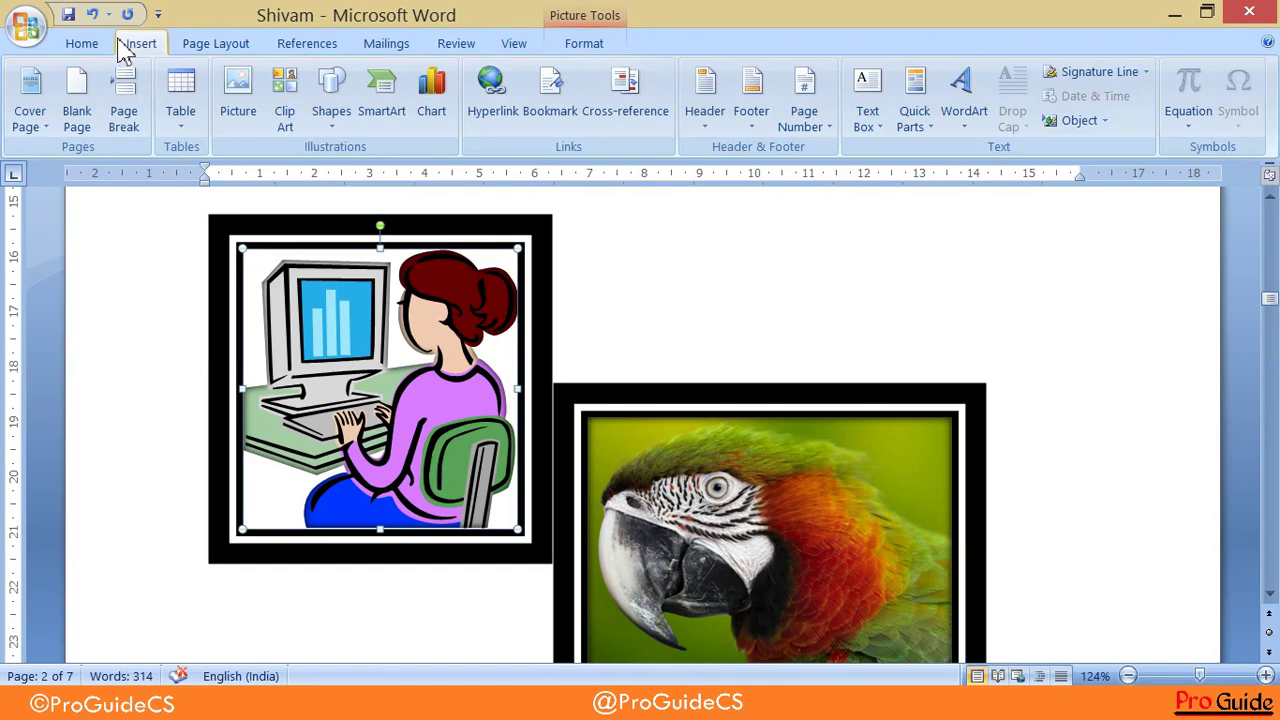
Scroll down to the blank third page and click into it
scroll(826, 383, "down", 5)
scroll(826, 383, "down", 1)
scroll(700, 394, "down", 5)
scroll(574, 429, "down", 1)
left_click(491, 387)
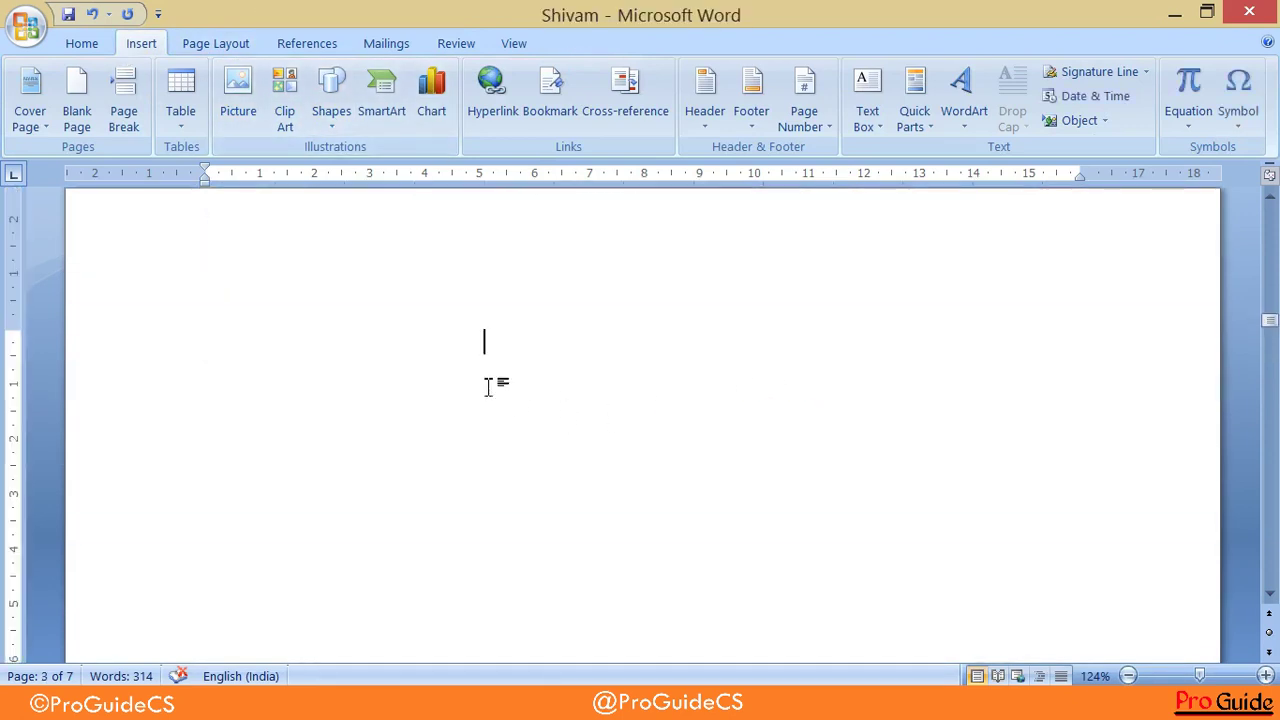
Draw a trial round Smiley Face with Shift held, then delete it
left_click(323, 128)
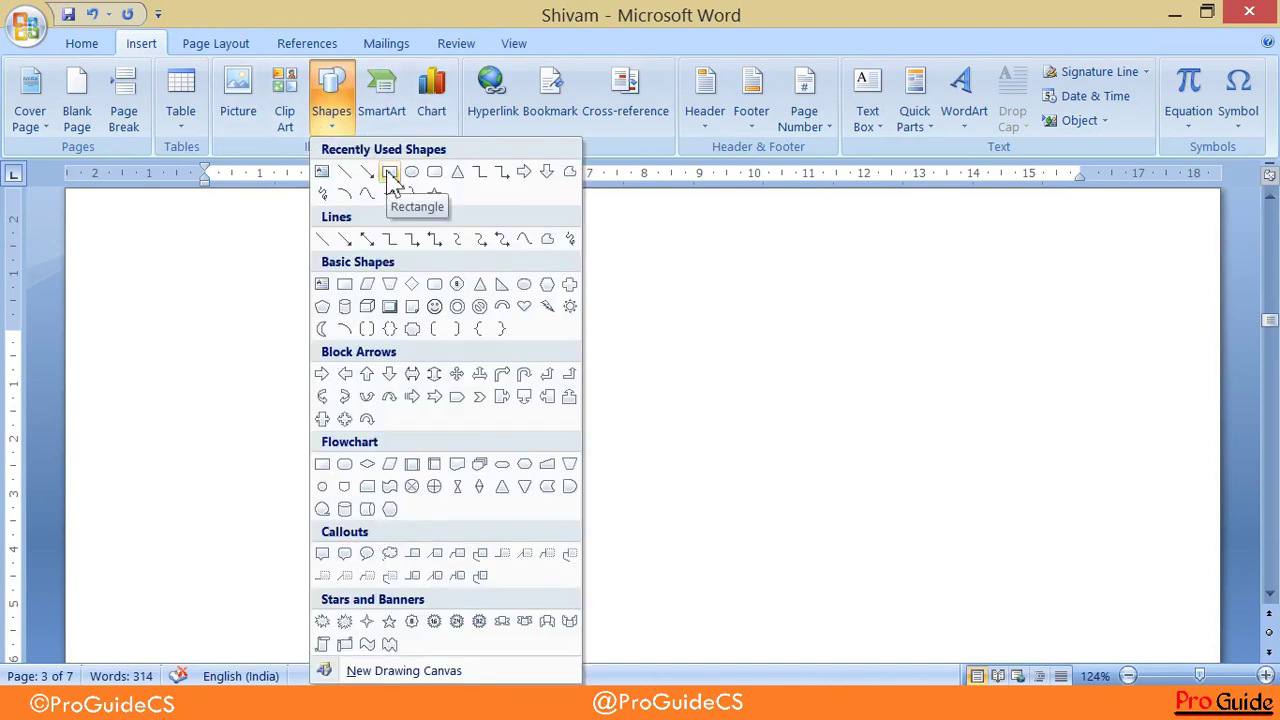
left_click(432, 310)
mouse_move(251, 274)
left_mouse_down()
mouse_move(553, 511)
mouse_move(421, 451)
left_mouse_up()
key("shift")
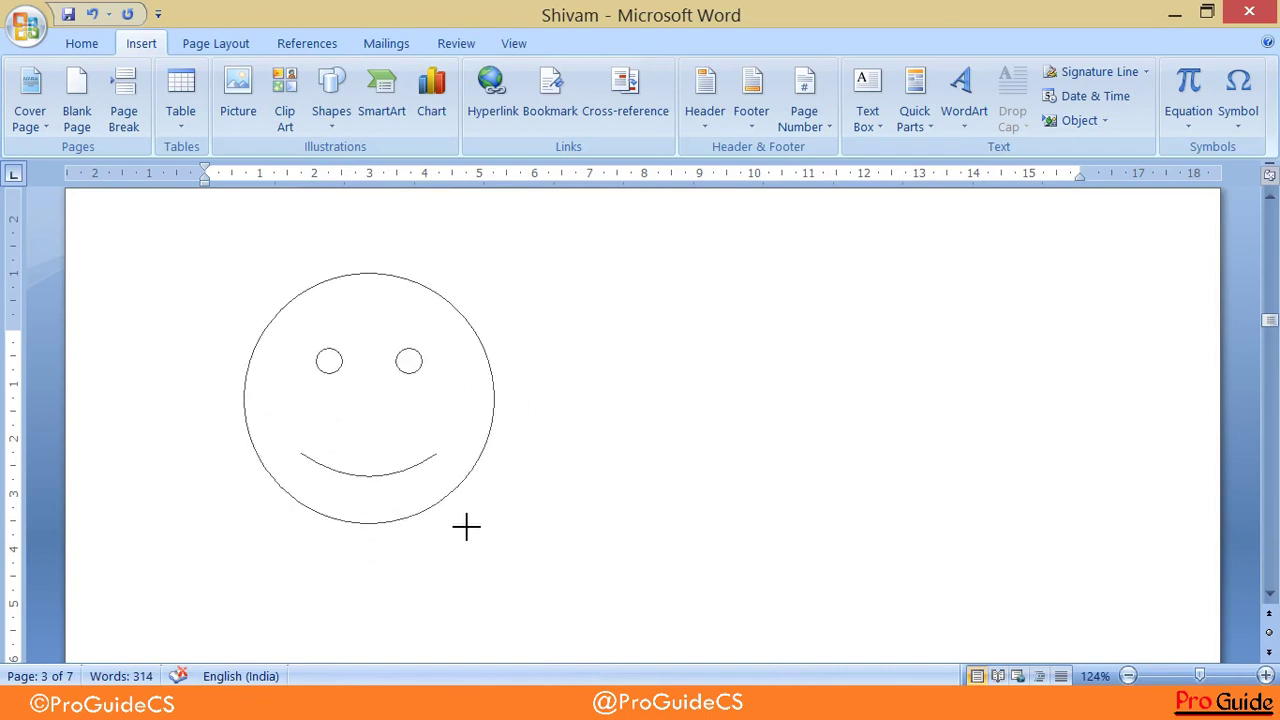
left_click_drag(421, 451, 441, 487)
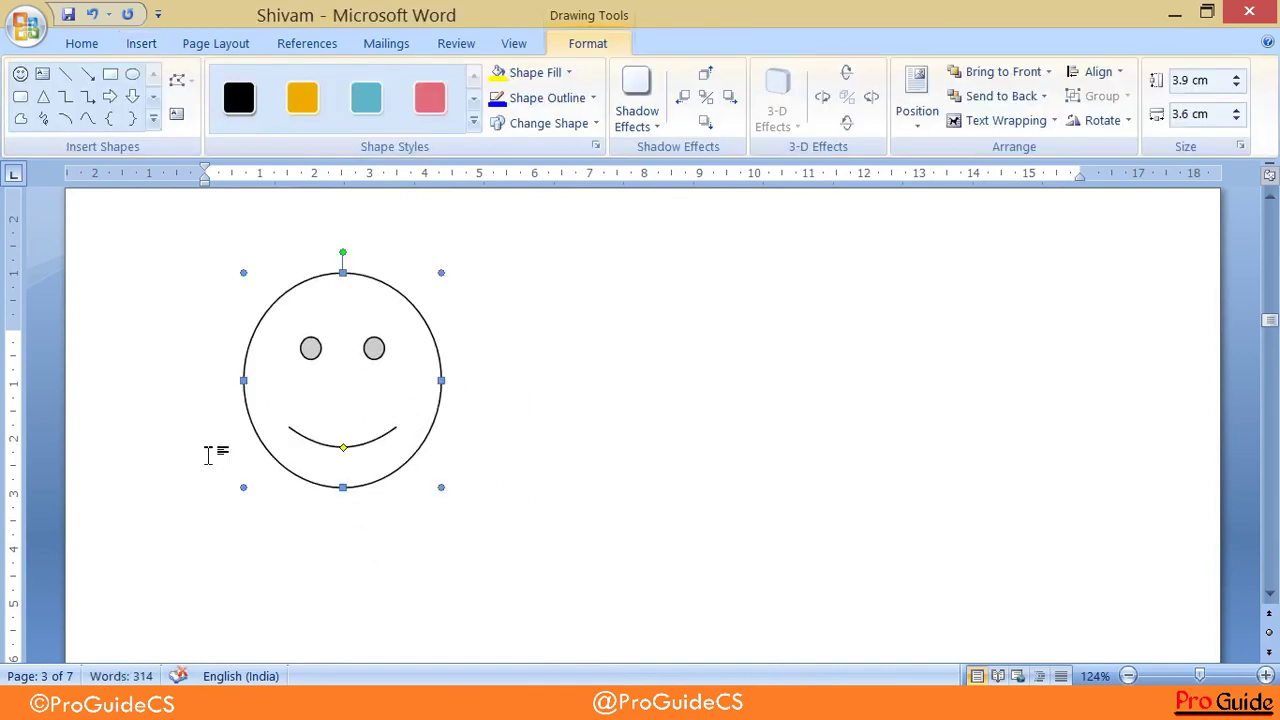
key("Delete")
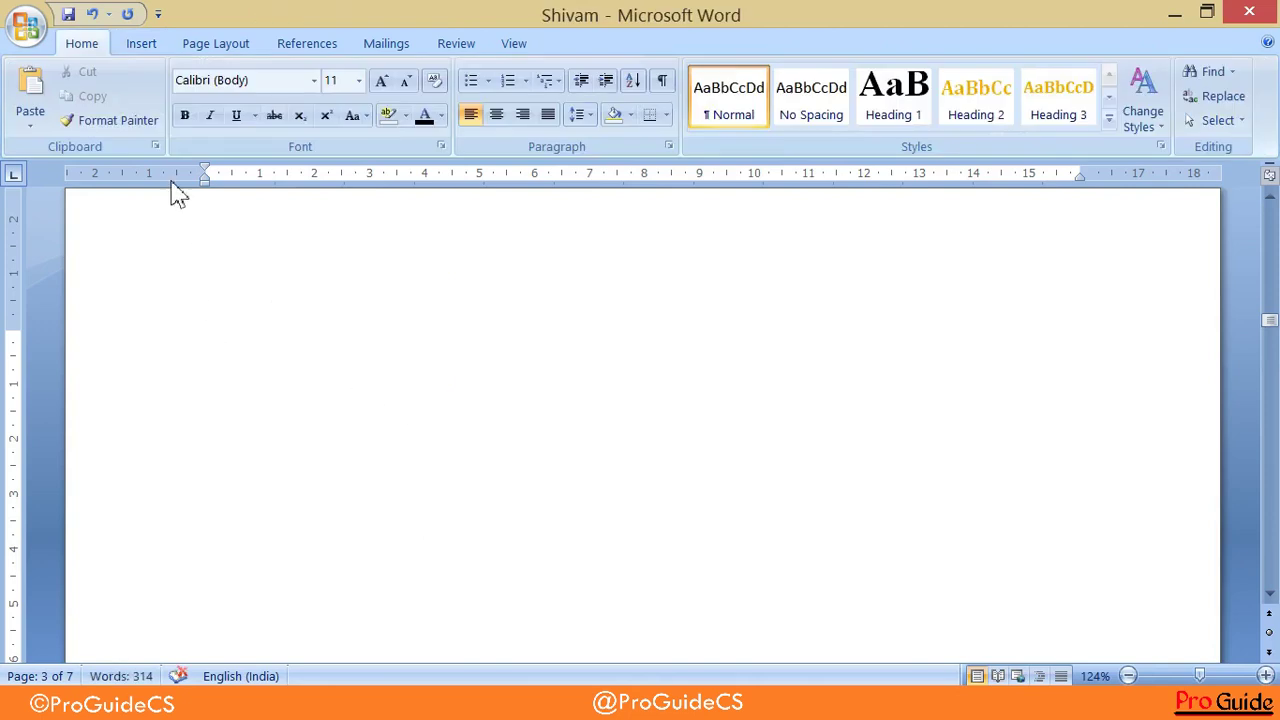
left_click(135, 45)
Drag out a Smiley Face shape sized 3.36 × 3.36 cm at the third page's top left
left_click(285, 105)
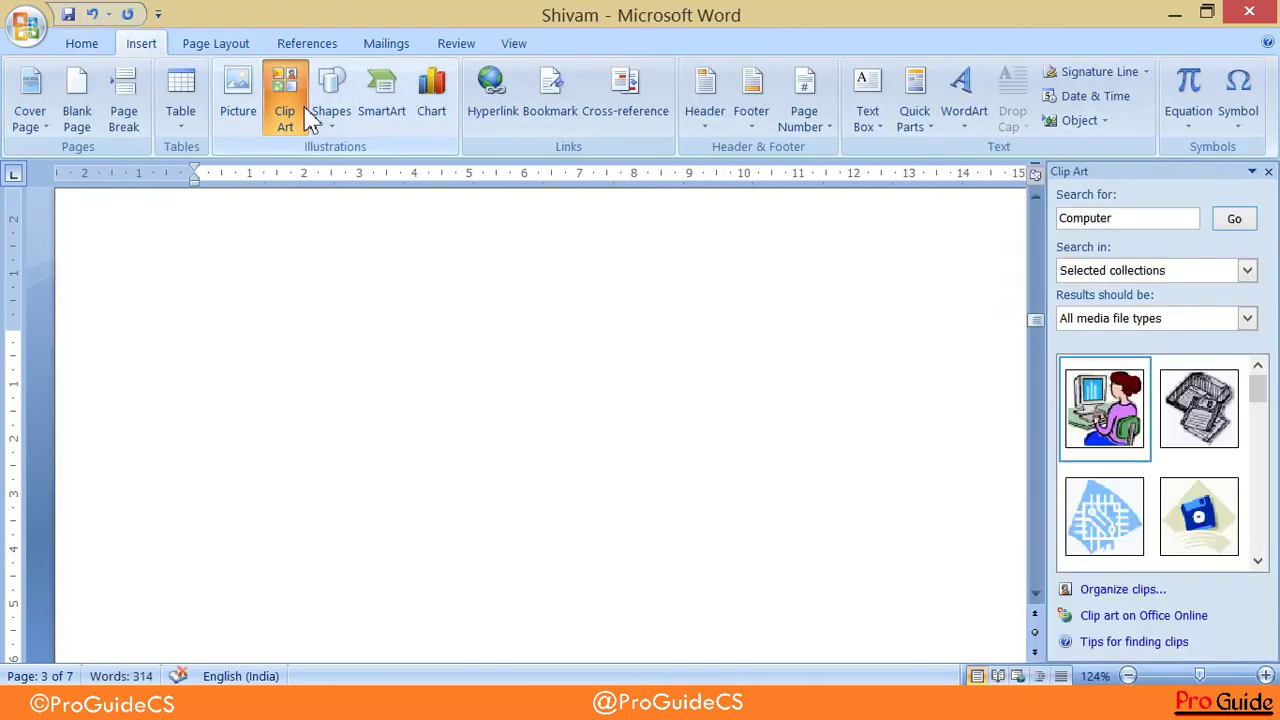
left_click(1268, 172)
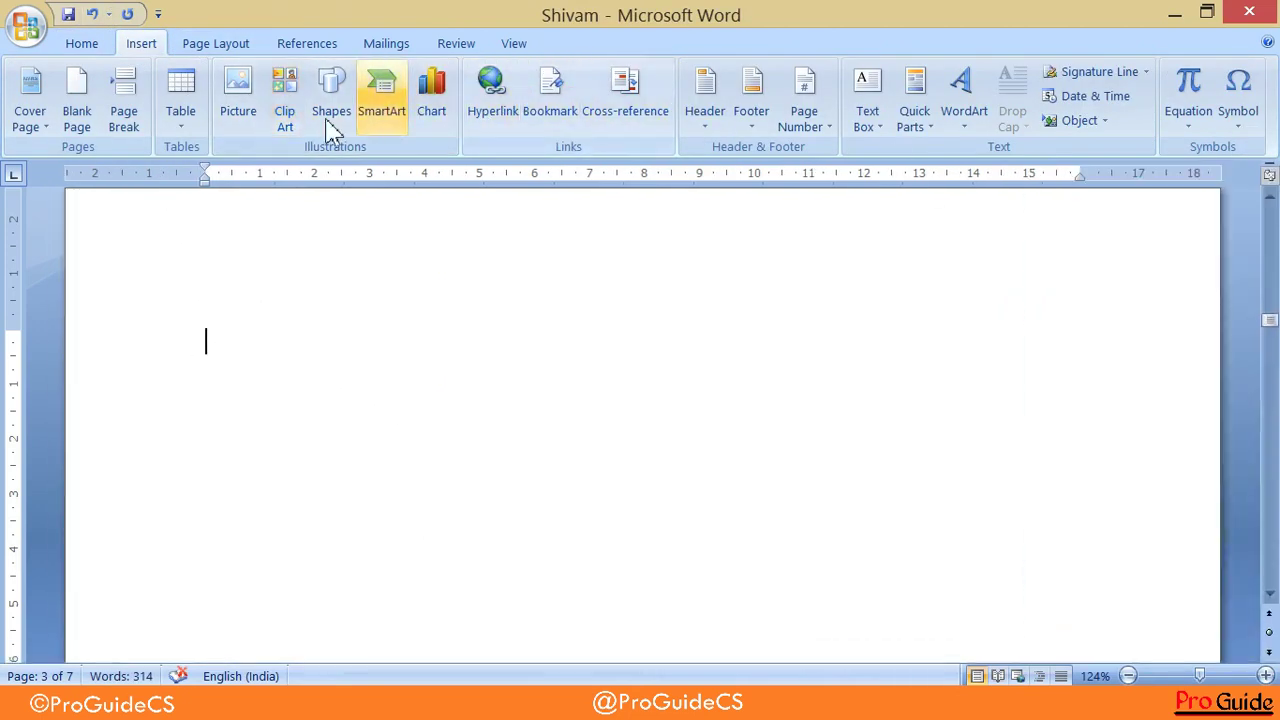
left_click(331, 100)
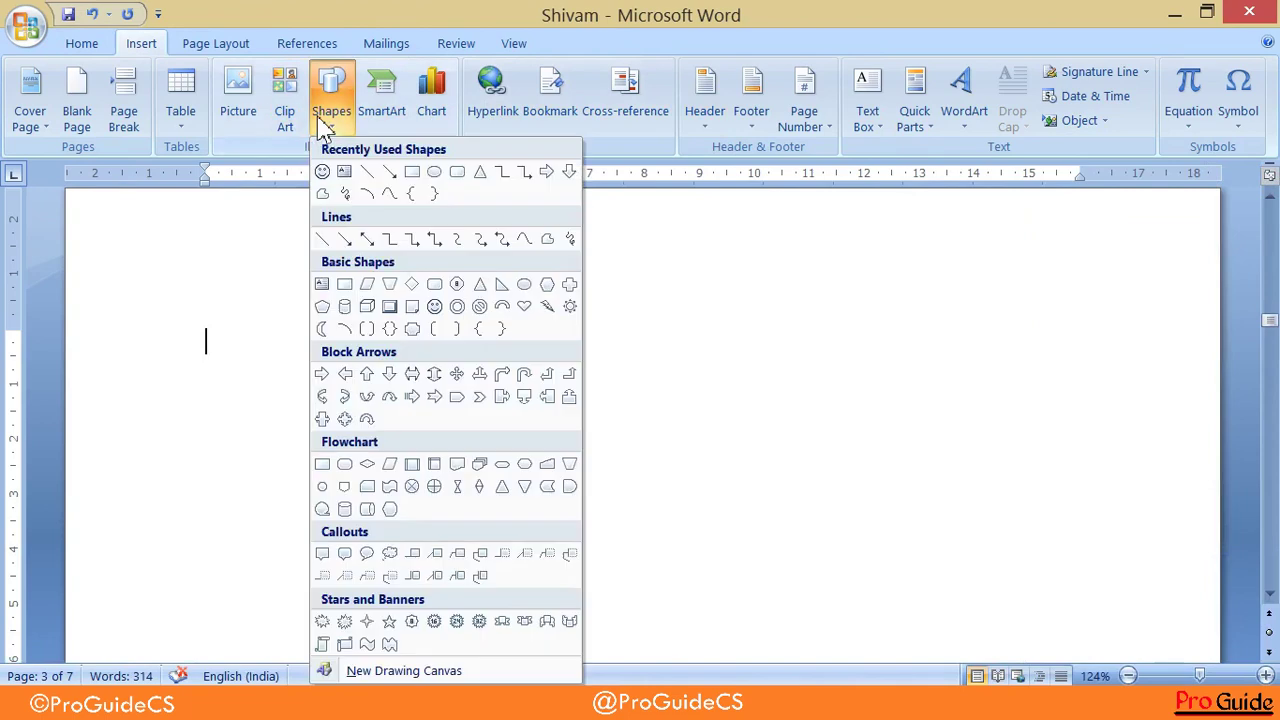
left_click(320, 174)
left_click_drag(191, 285, 410, 534)
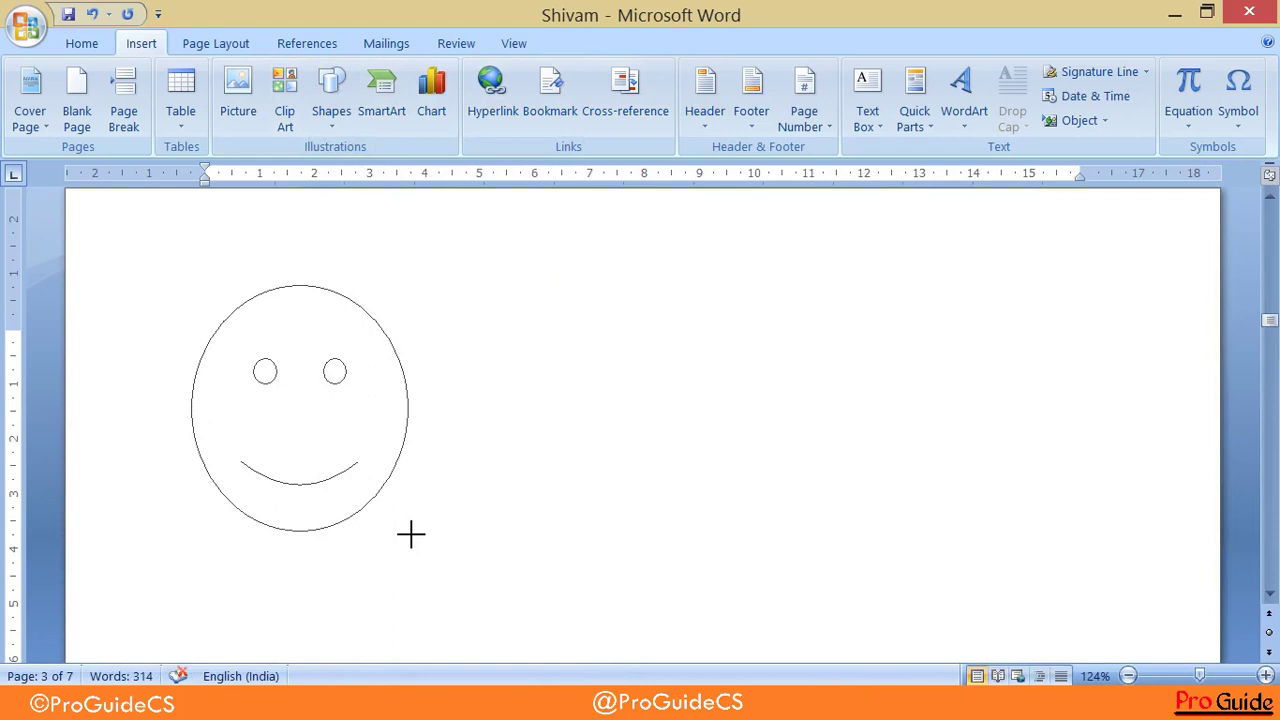
mouse_move(410, 534)
left_mouse_down()
mouse_move(363, 389)
mouse_move(526, 380)
mouse_move(769, 400)
mouse_move(480, 269)
mouse_move(304, 387)
mouse_move(354, 383)
mouse_move(344, 408)
left_mouse_up()
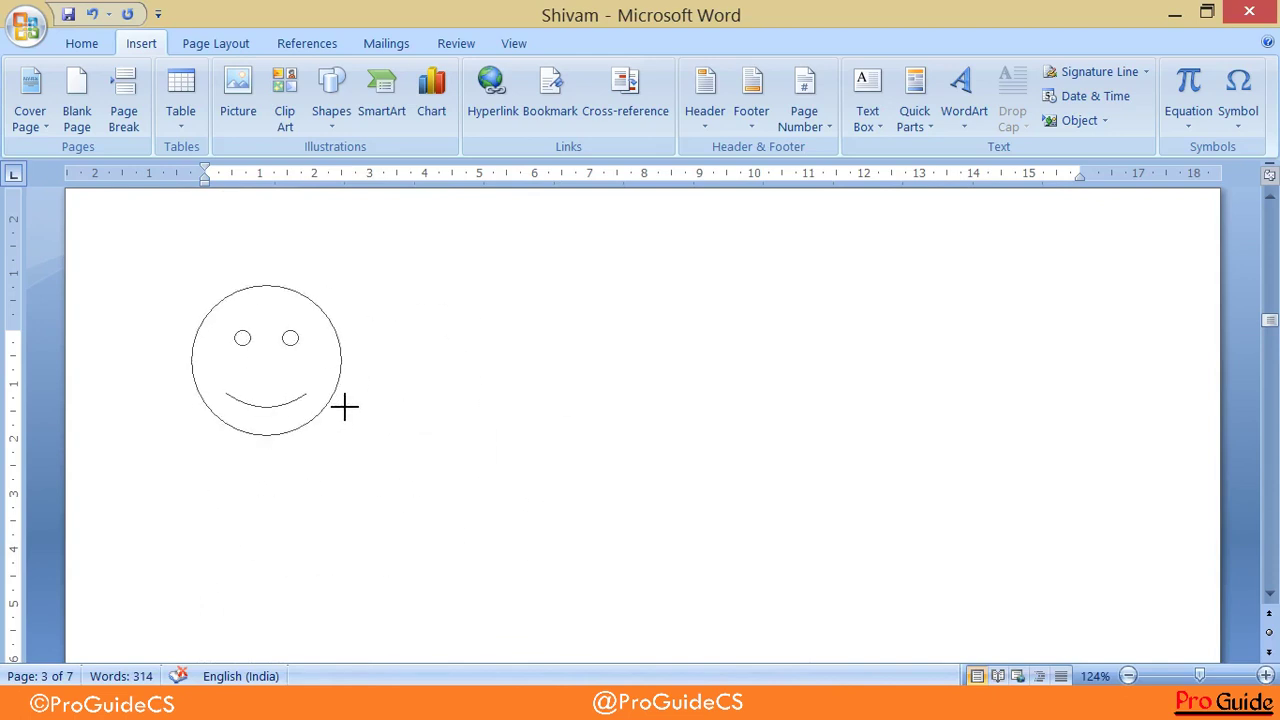
left_click_drag(344, 408, 379, 421)
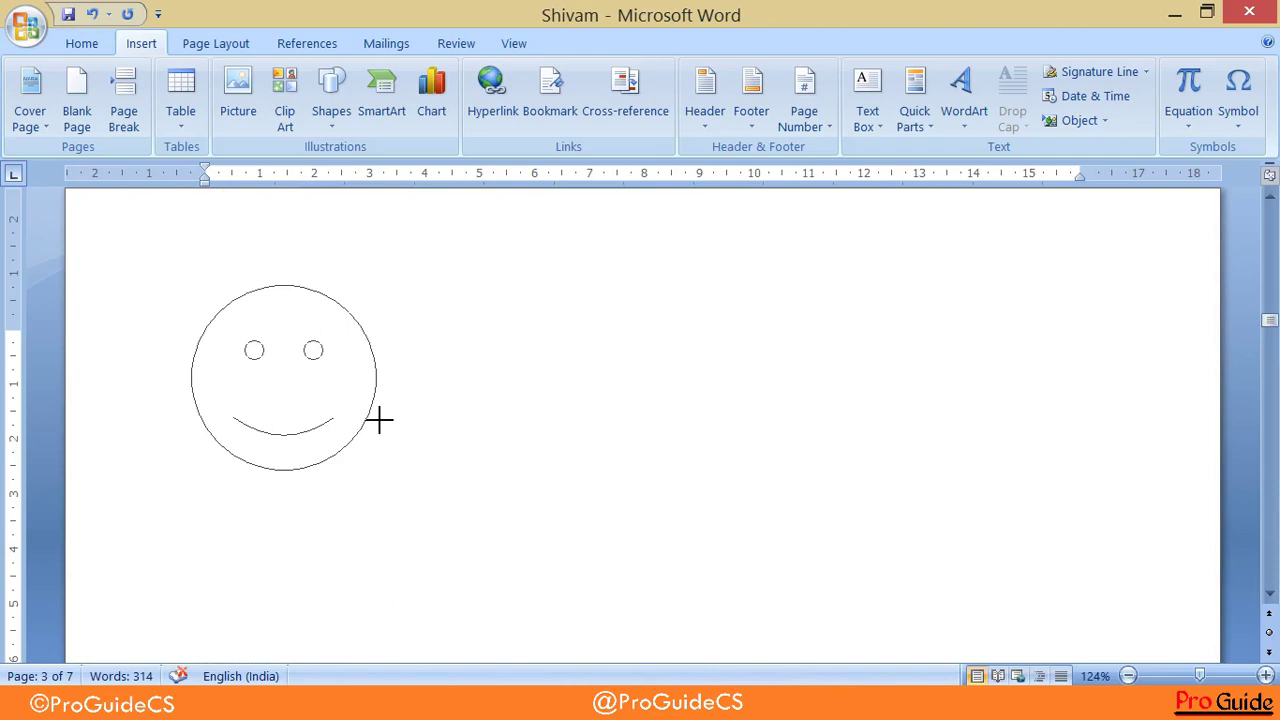
left_click_drag(379, 421, 377, 420)
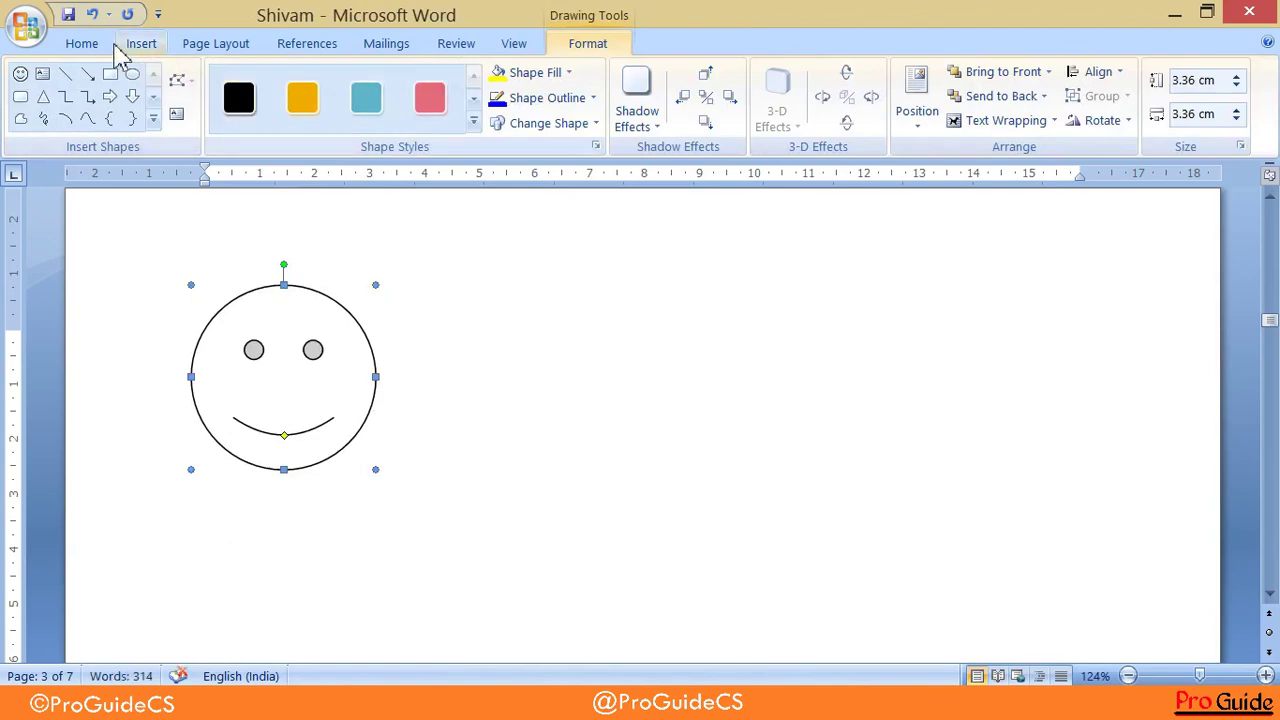
left_click(142, 46)
left_click(331, 95)
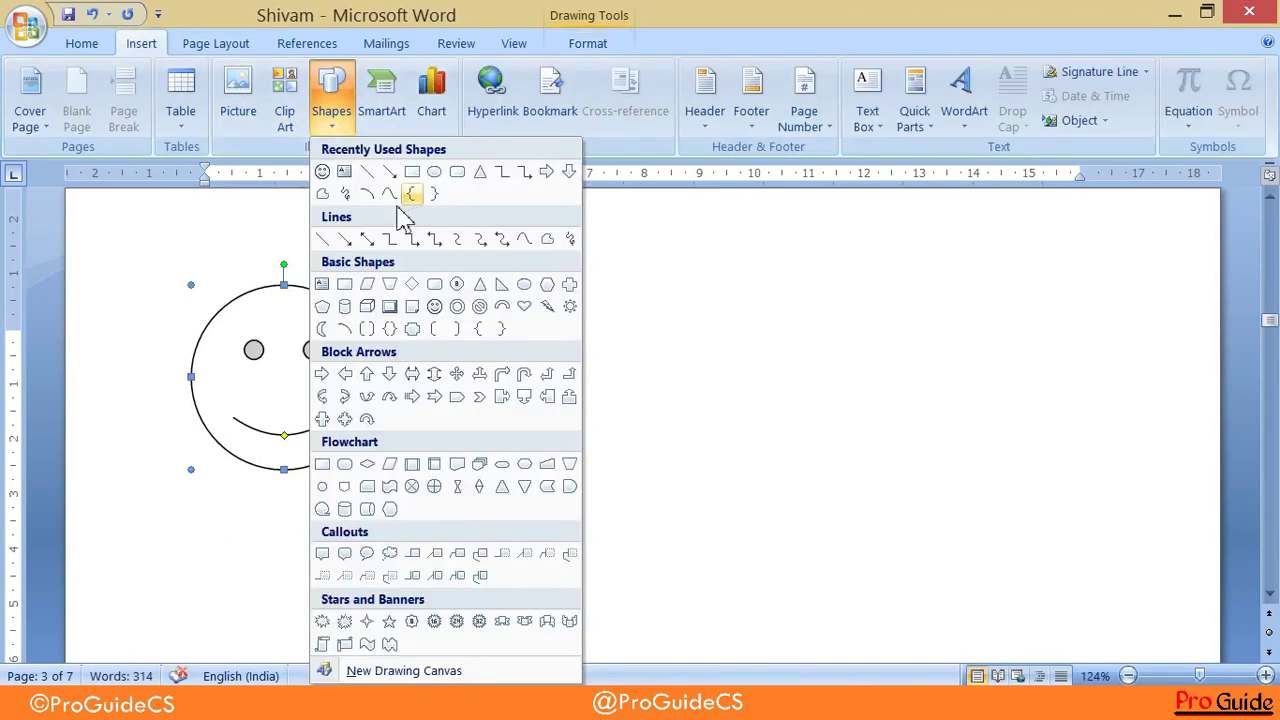
left_click(323, 172)
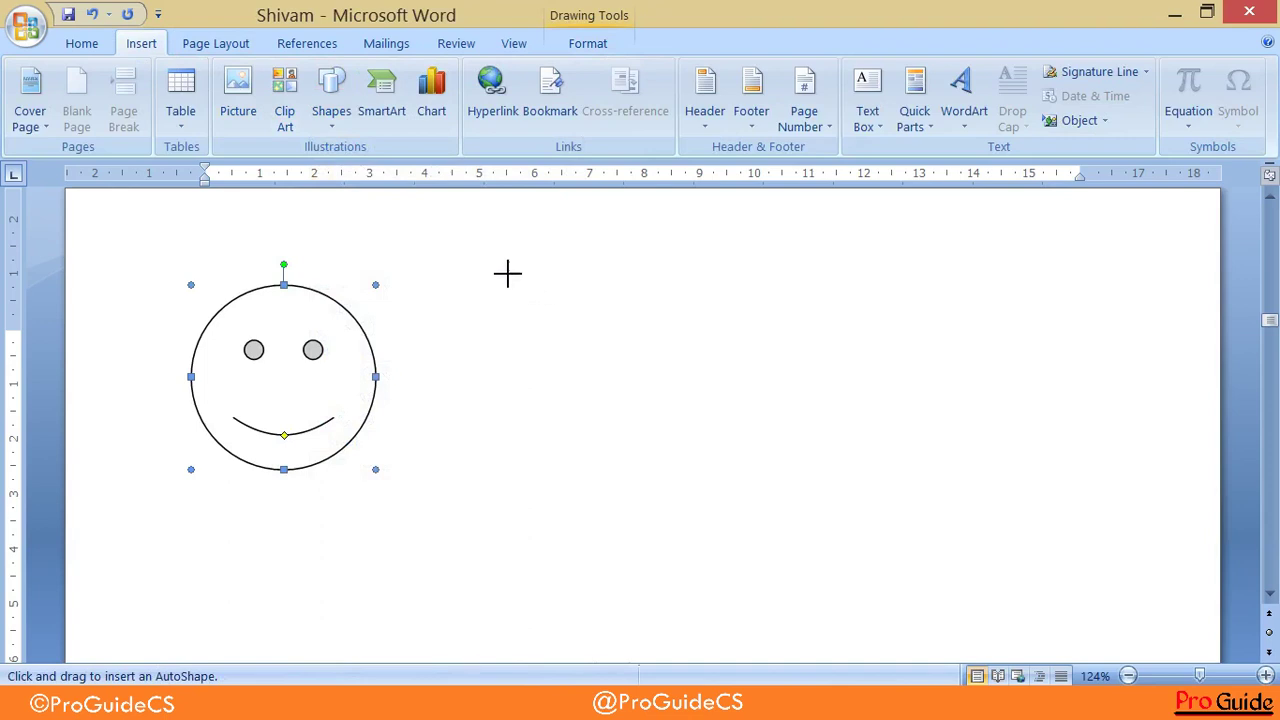
left_click_drag(503, 267, 856, 393)
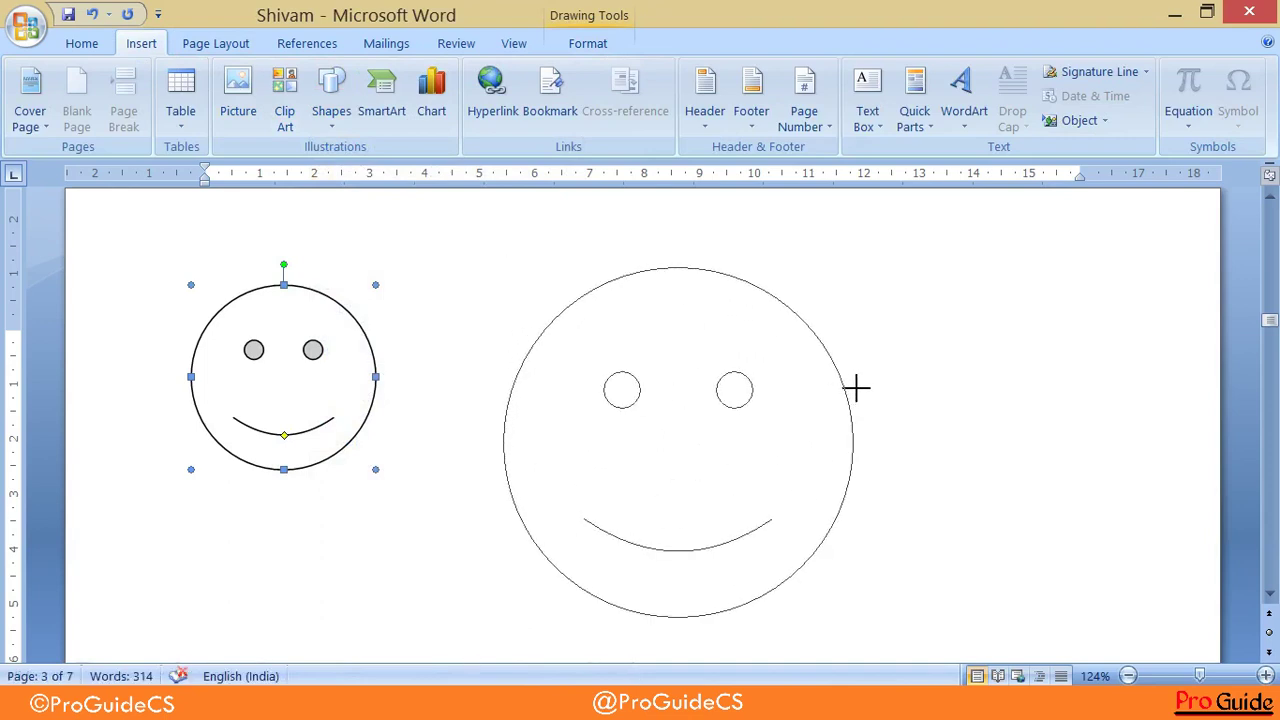
left_click_drag(856, 387, 852, 384)
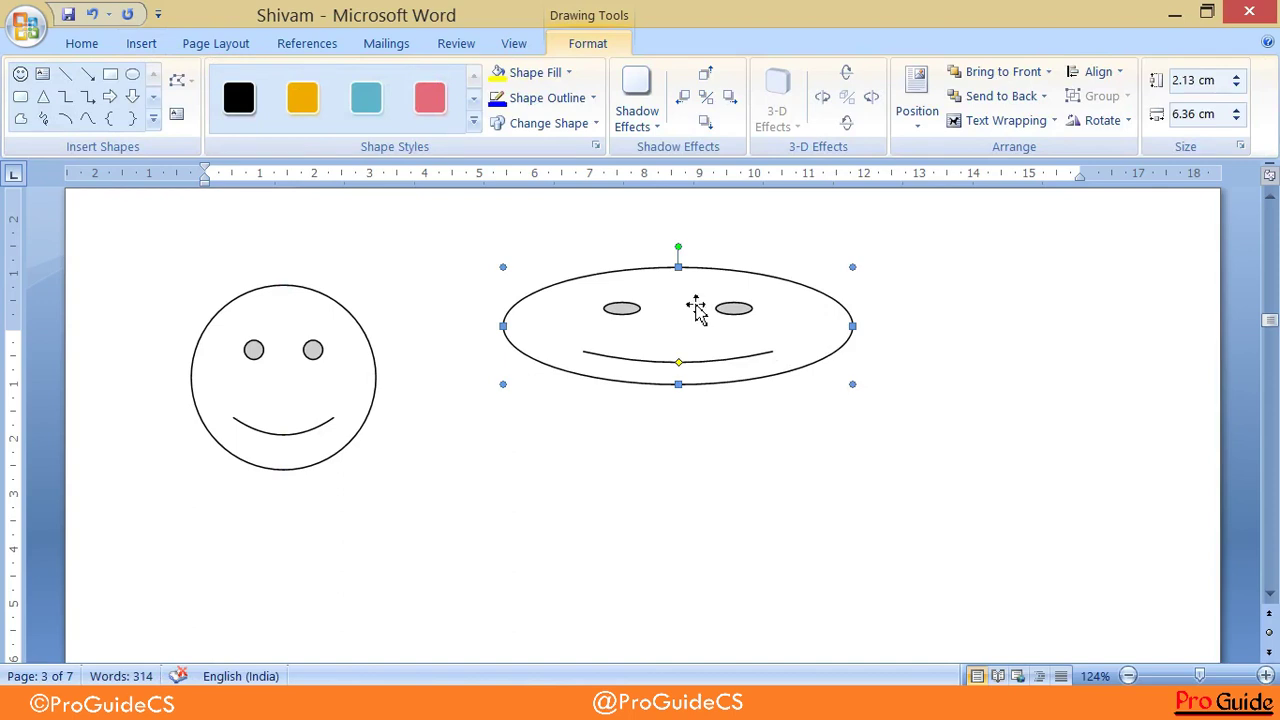
key("Delete")
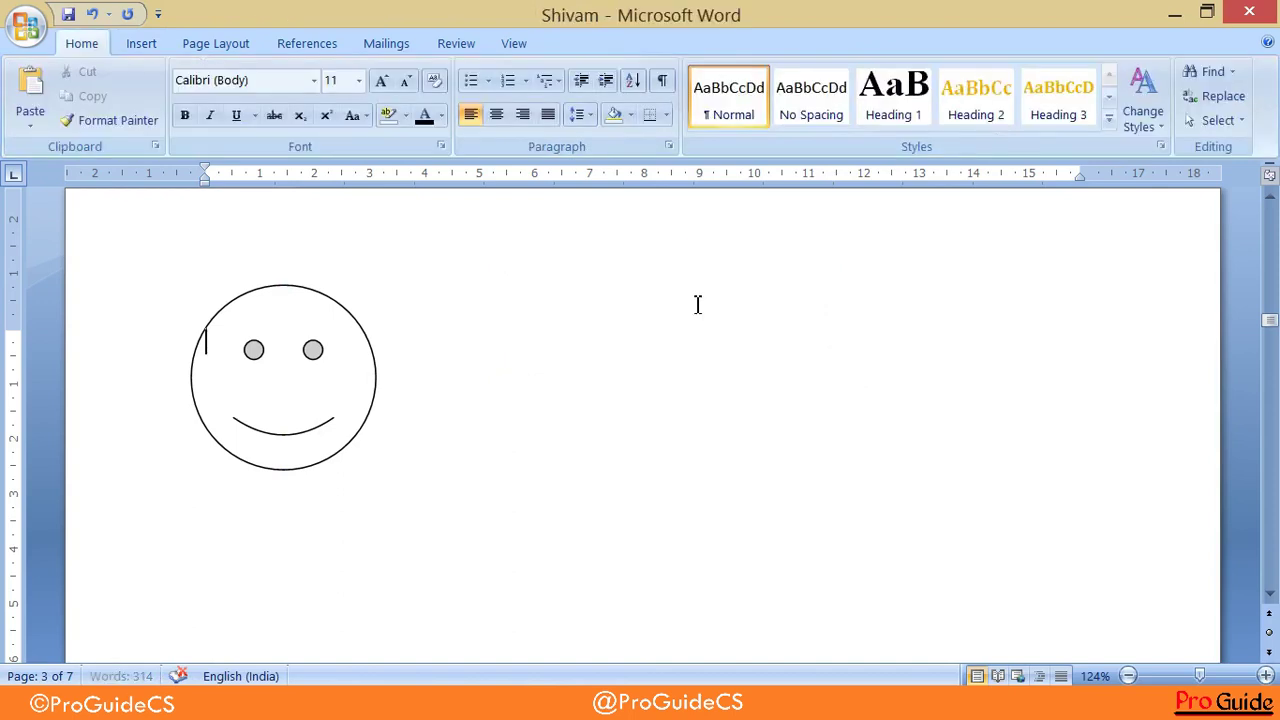
left_click(256, 317)
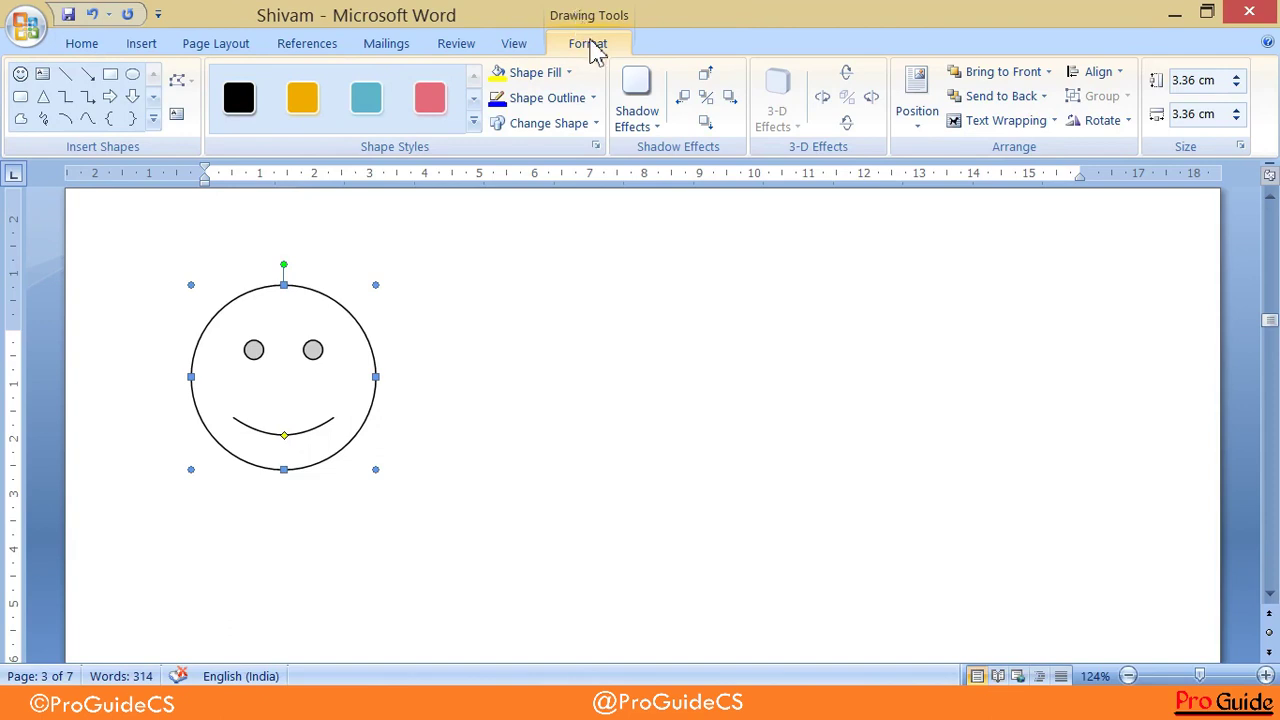
left_click(155, 48)
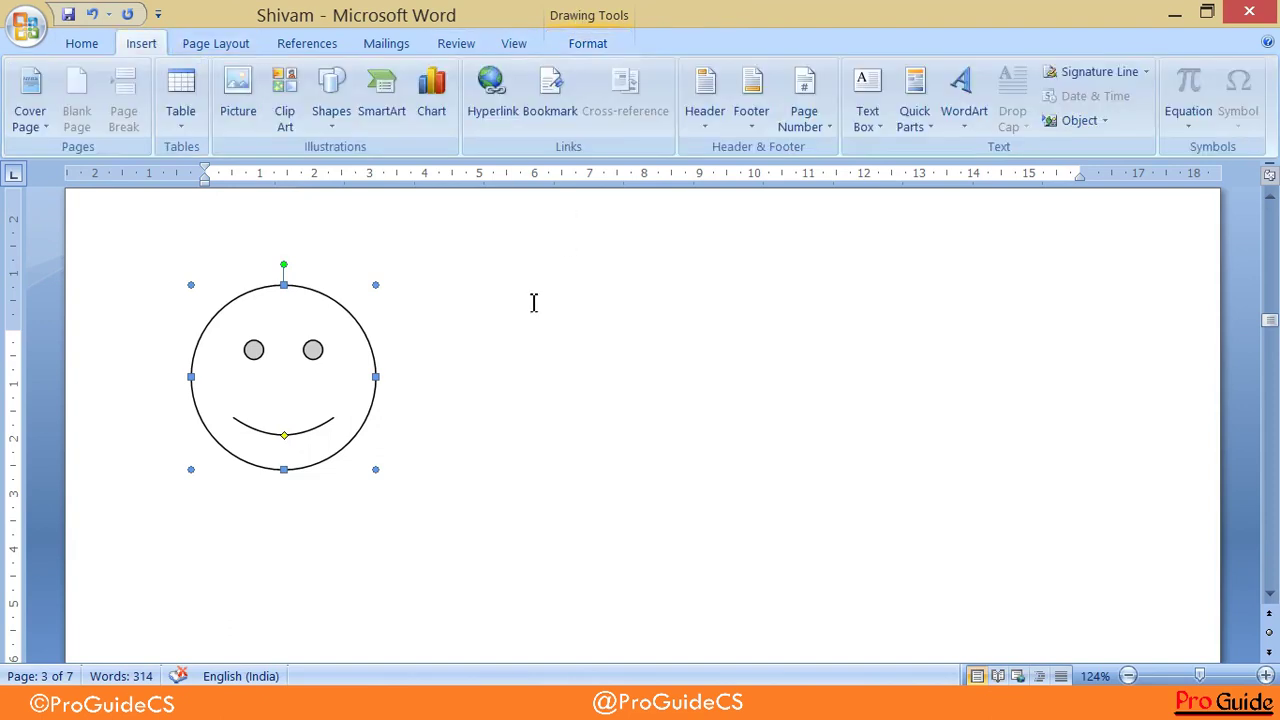
left_click(490, 314)
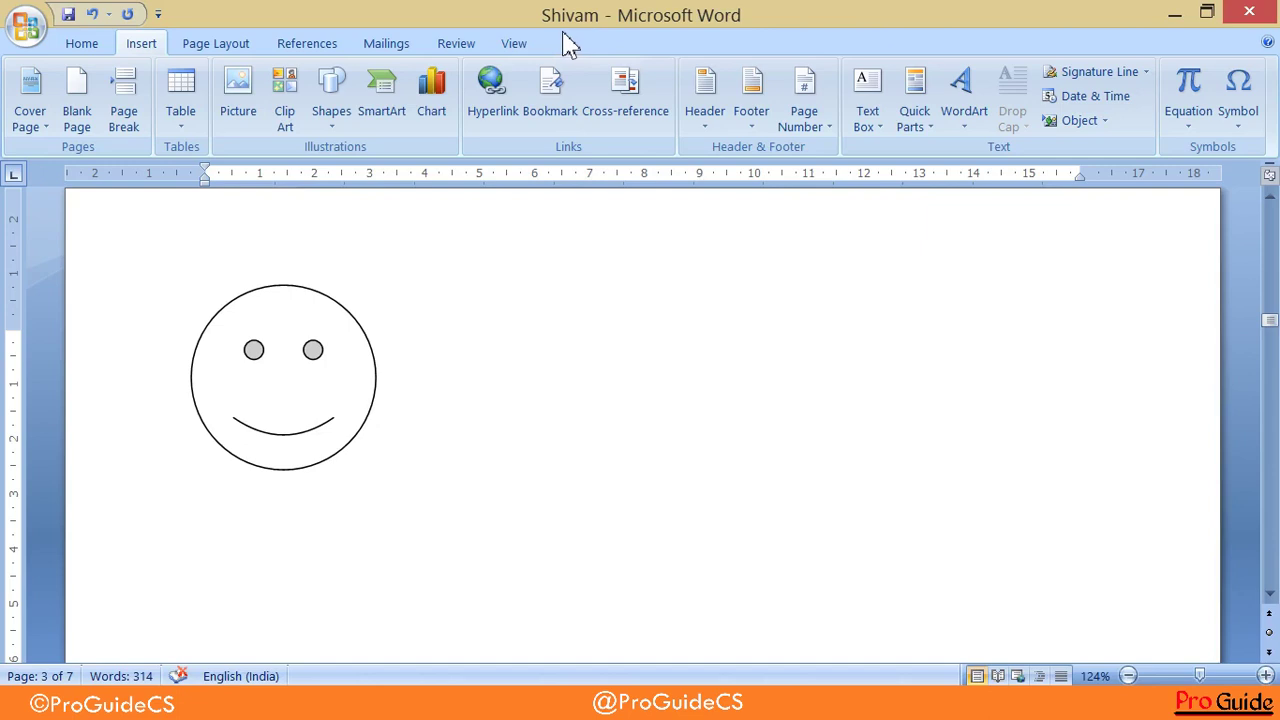
left_click(316, 349)
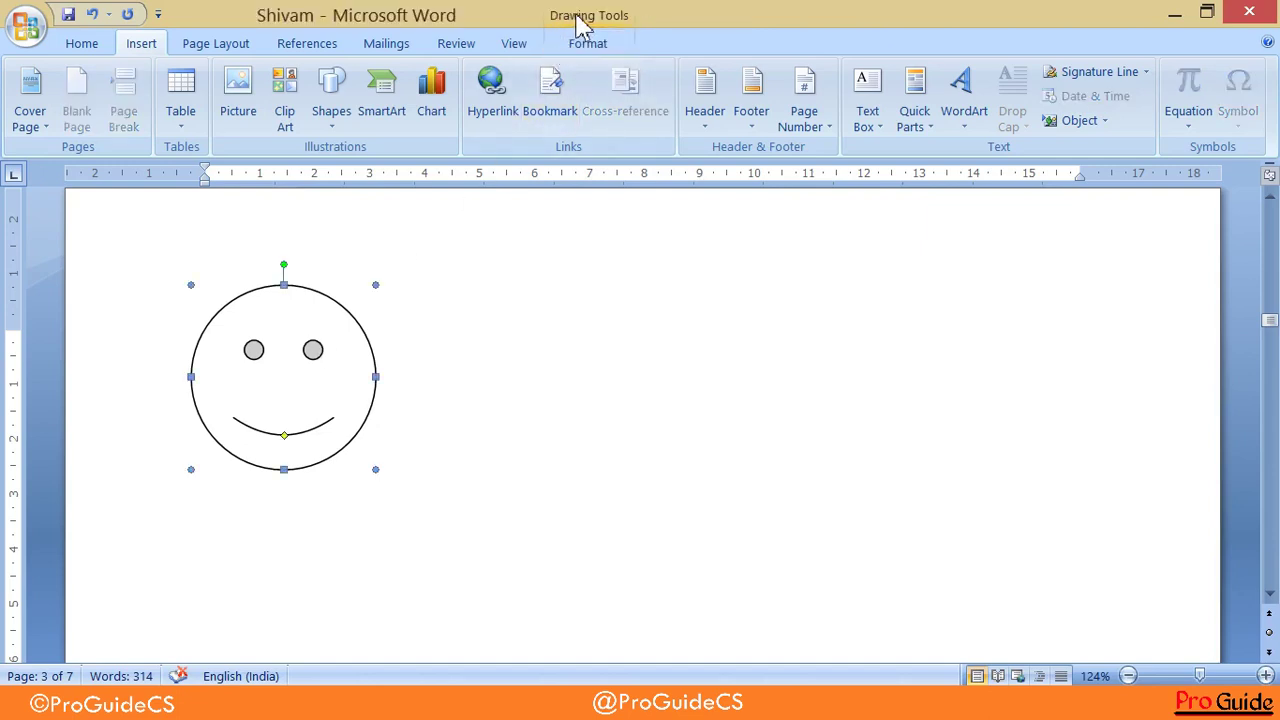
left_click(589, 44)
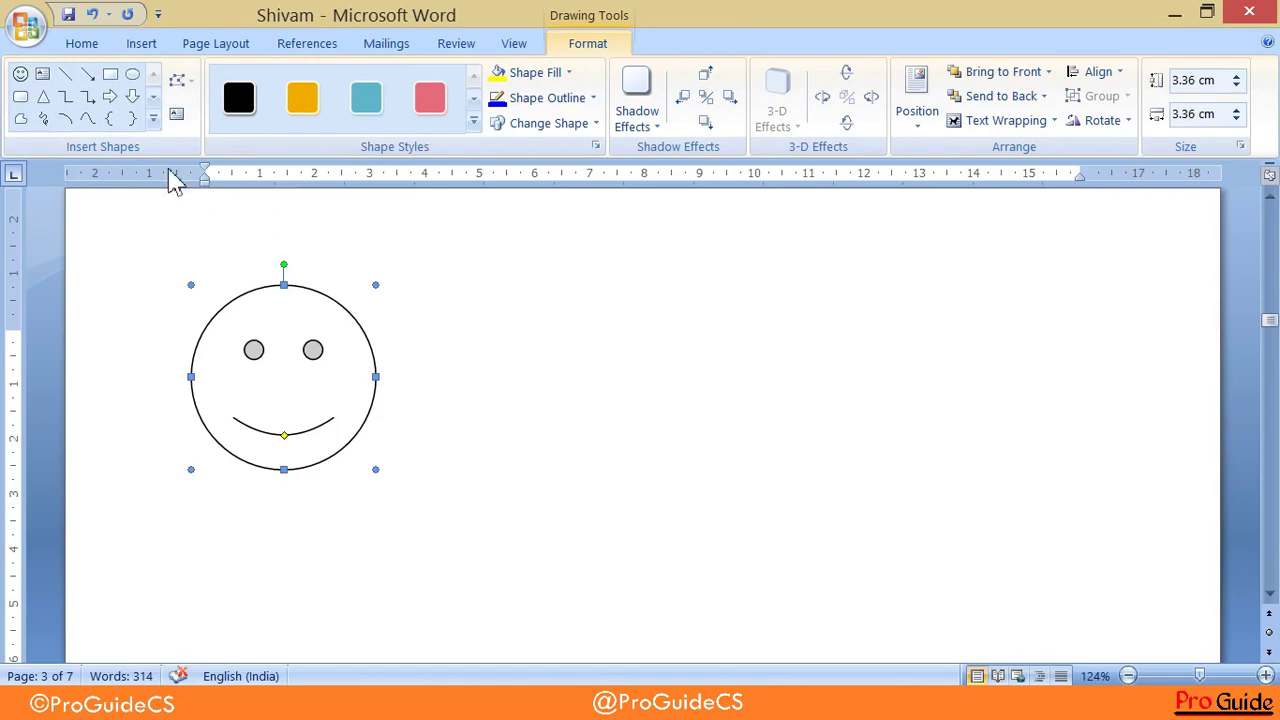
Draw an Isosceles Triangle just to the right of the smiley face
left_click(153, 119)
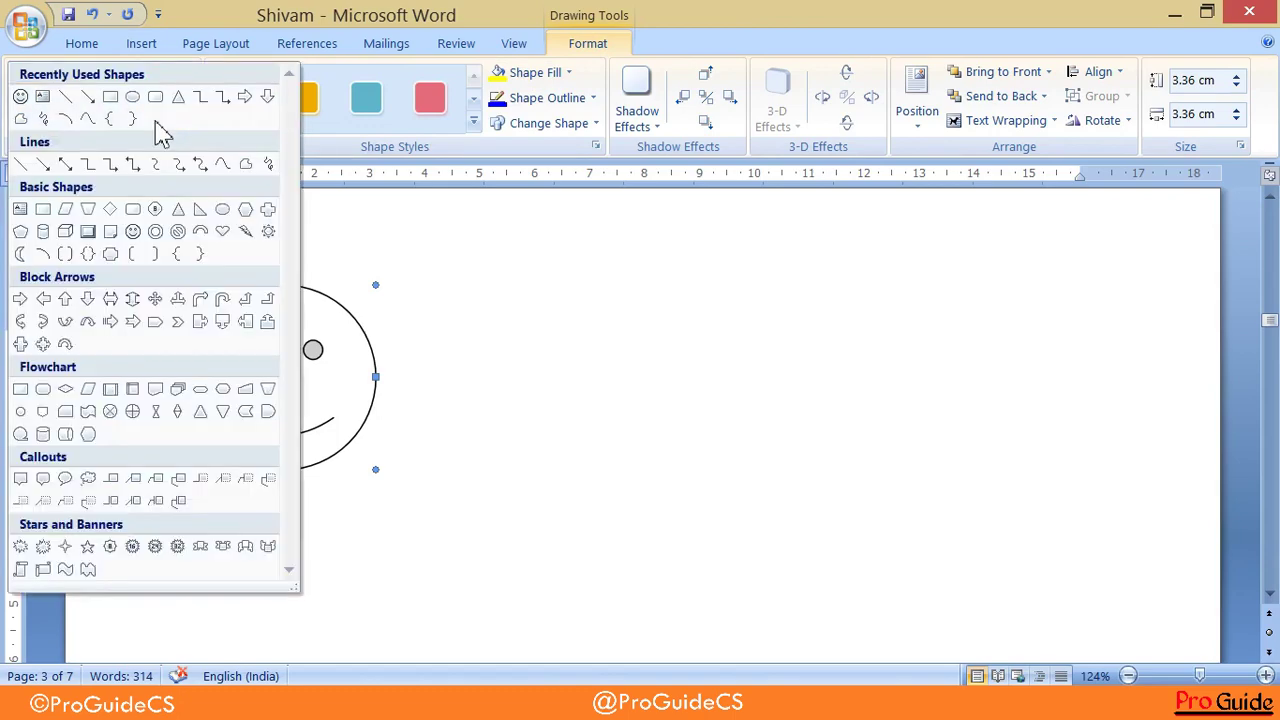
left_click(468, 228)
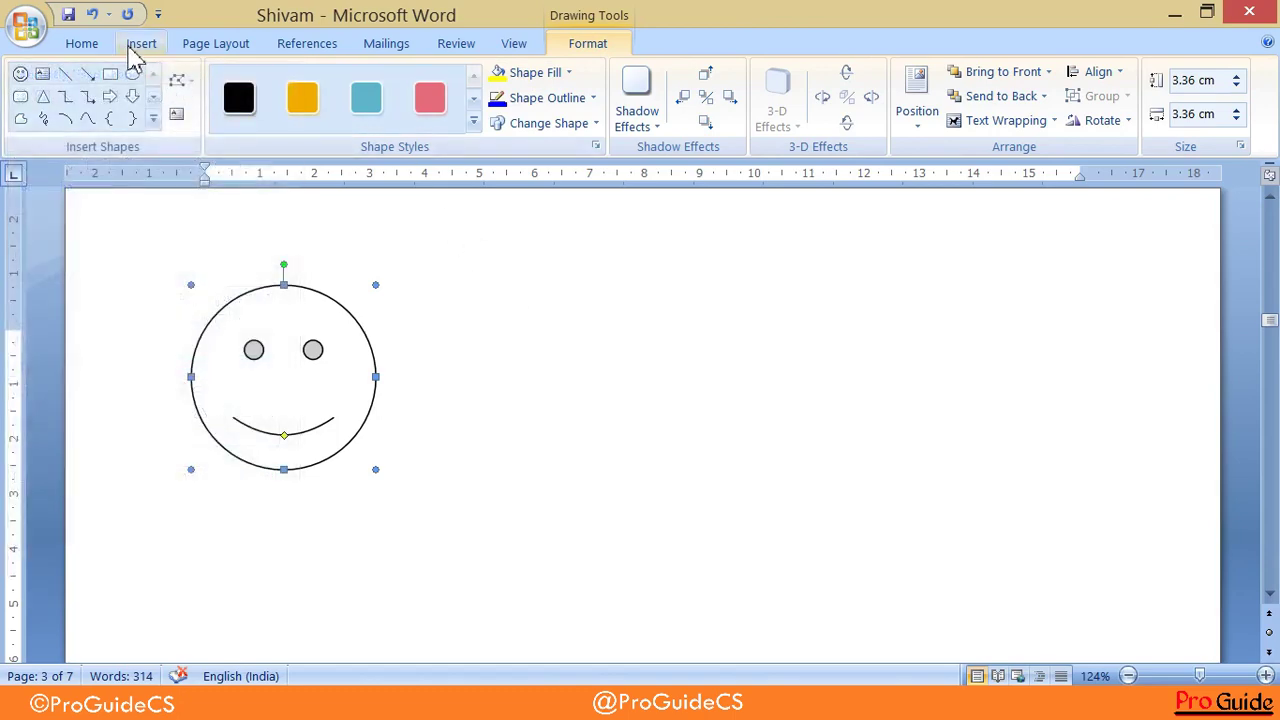
left_click(141, 45)
left_click(558, 52)
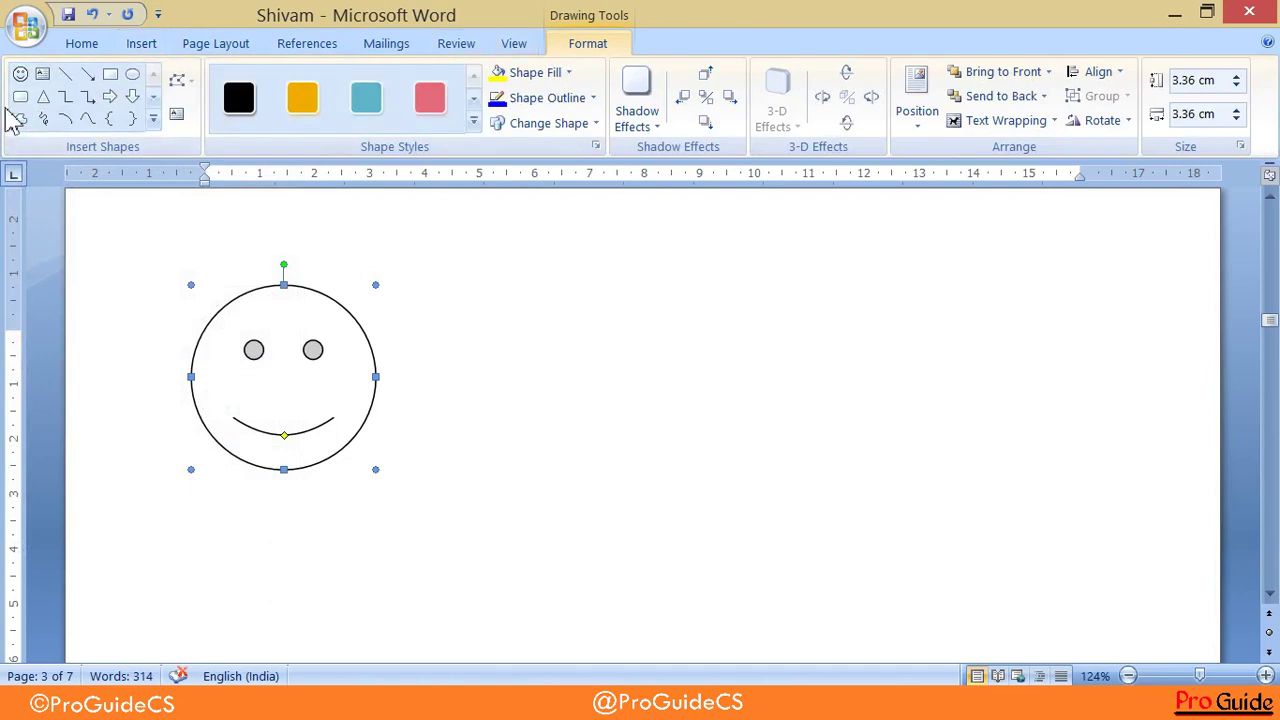
left_click(43, 96)
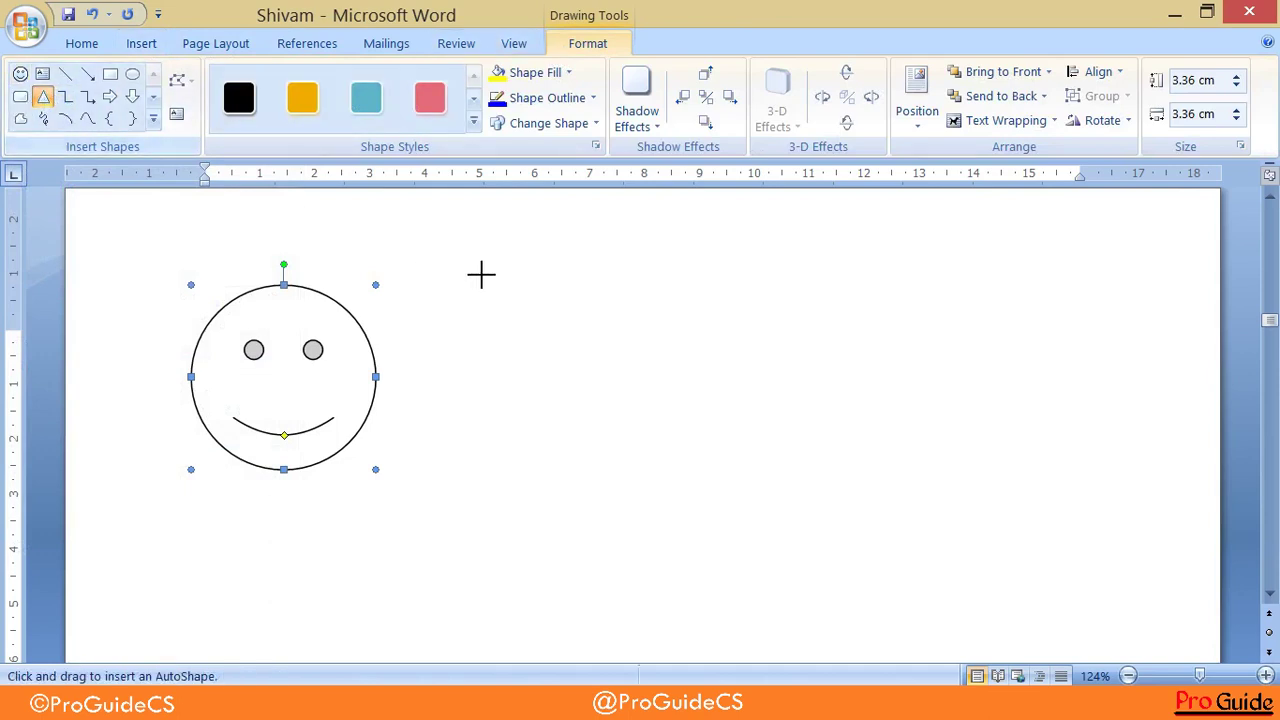
mouse_move(584, 286)
left_mouse_down()
mouse_move(805, 535)
mouse_move(783, 458)
left_mouse_up()
left_click(349, 405)
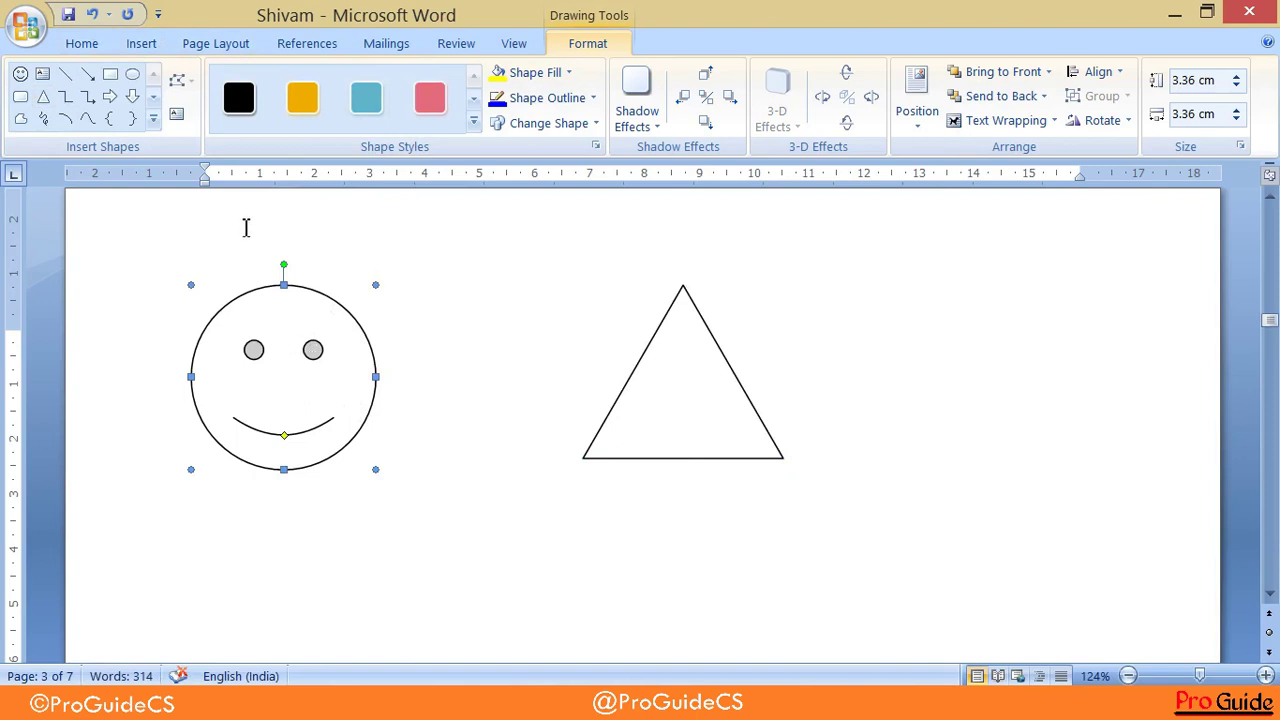
left_click(184, 121)
type("gdifg")
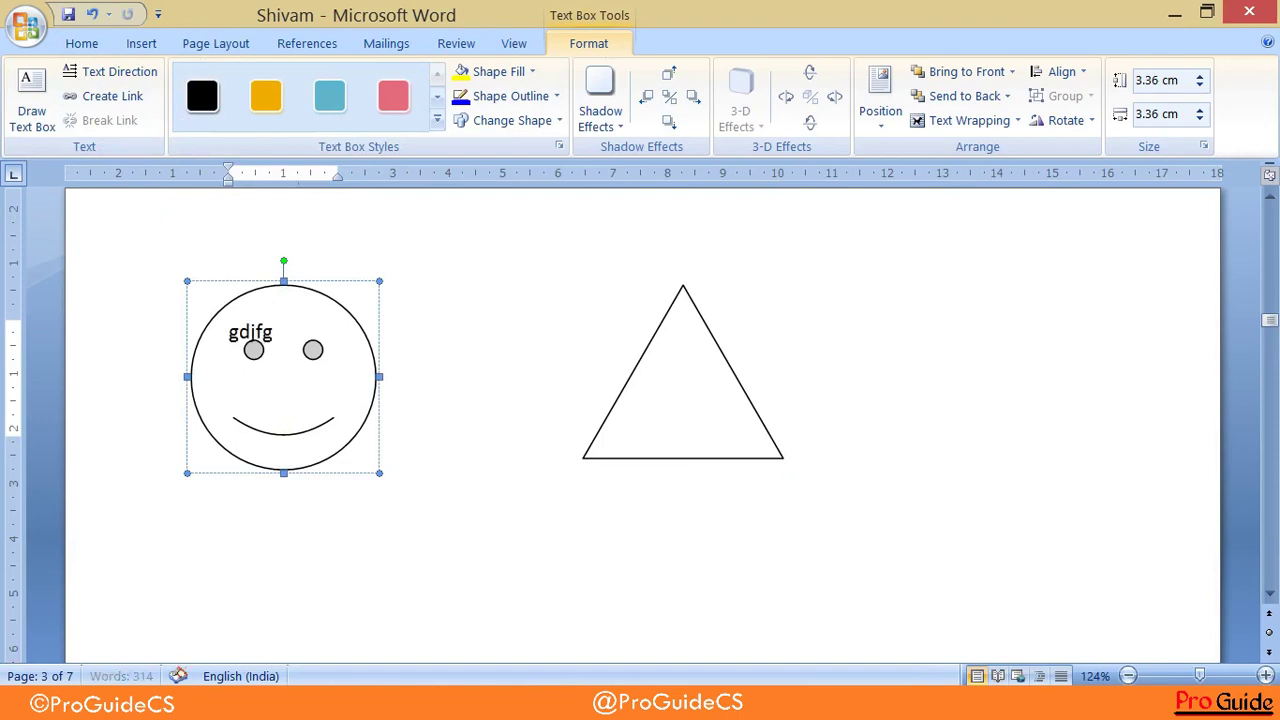
key("BackSpace")
key("BackSpace")
key("BackSpace")
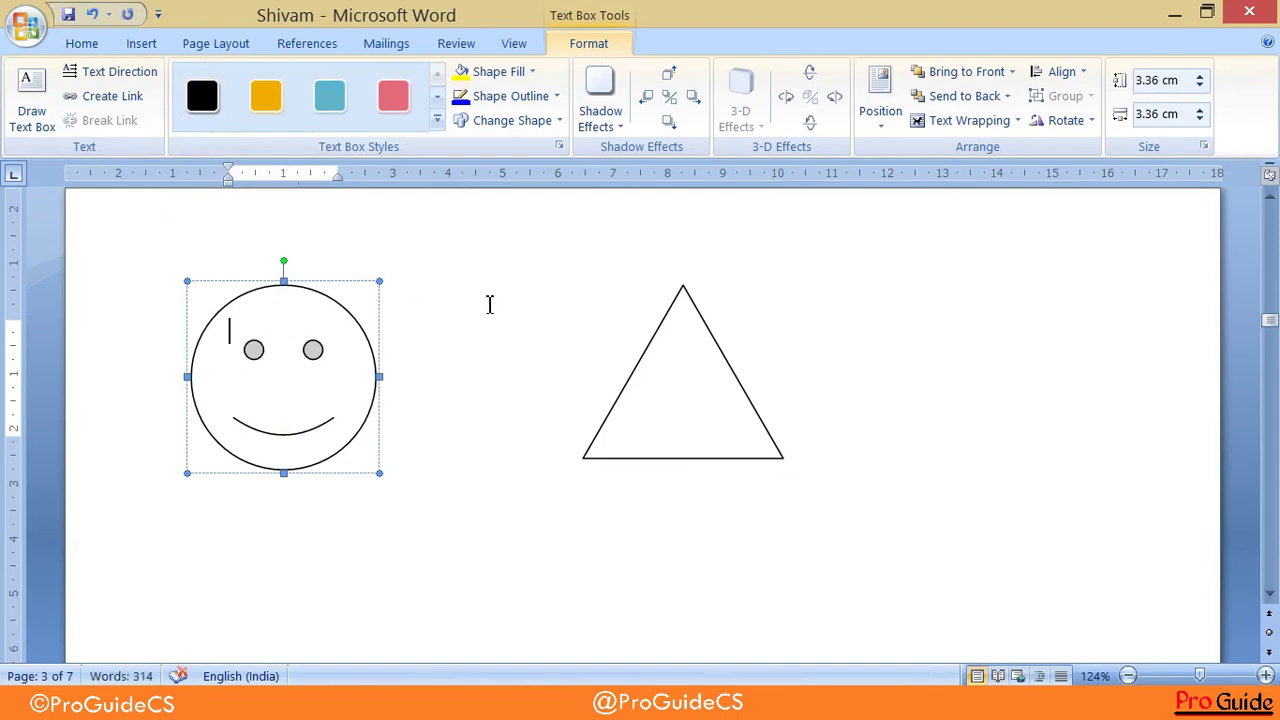
left_click(35, 112)
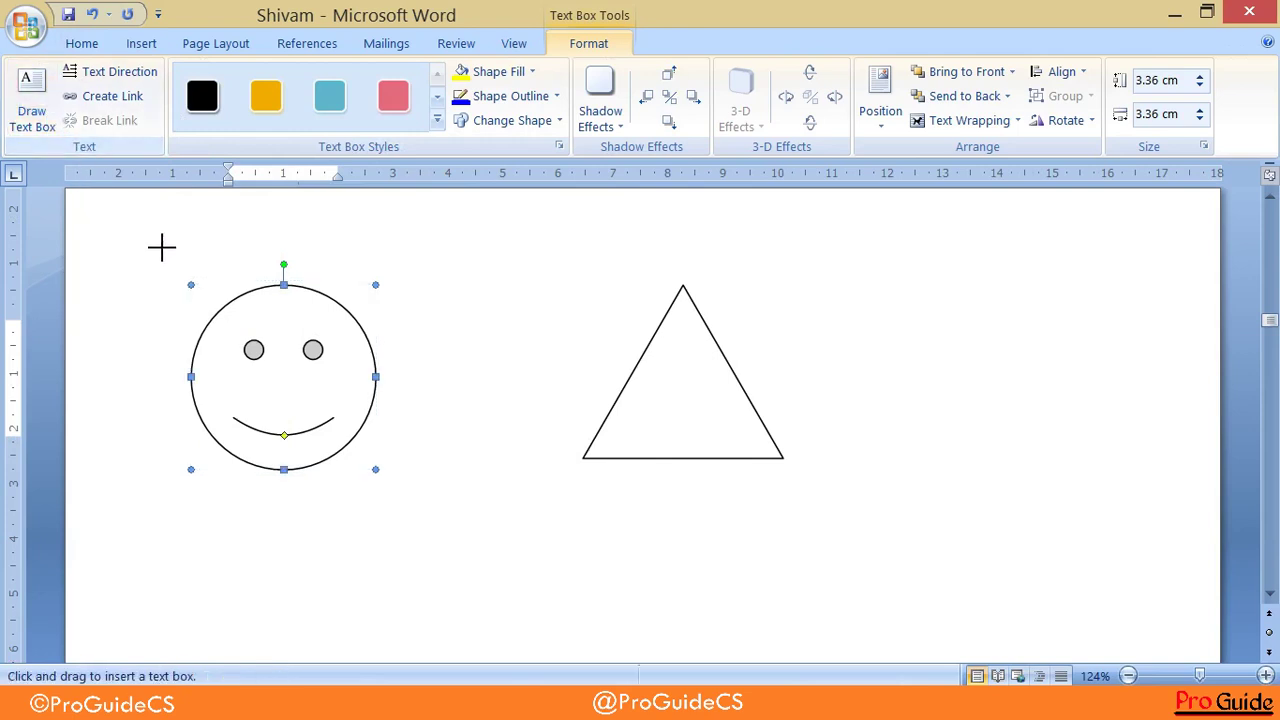
left_click_drag(204, 276, 481, 397)
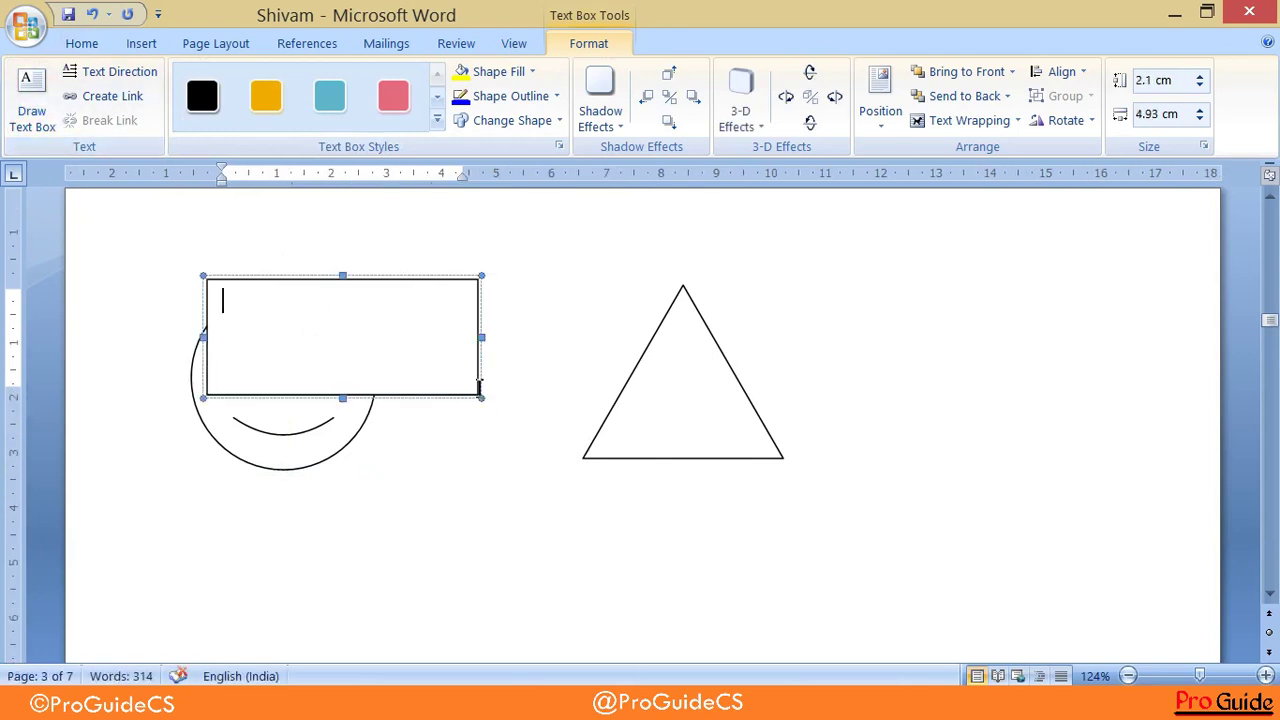
left_click(448, 280)
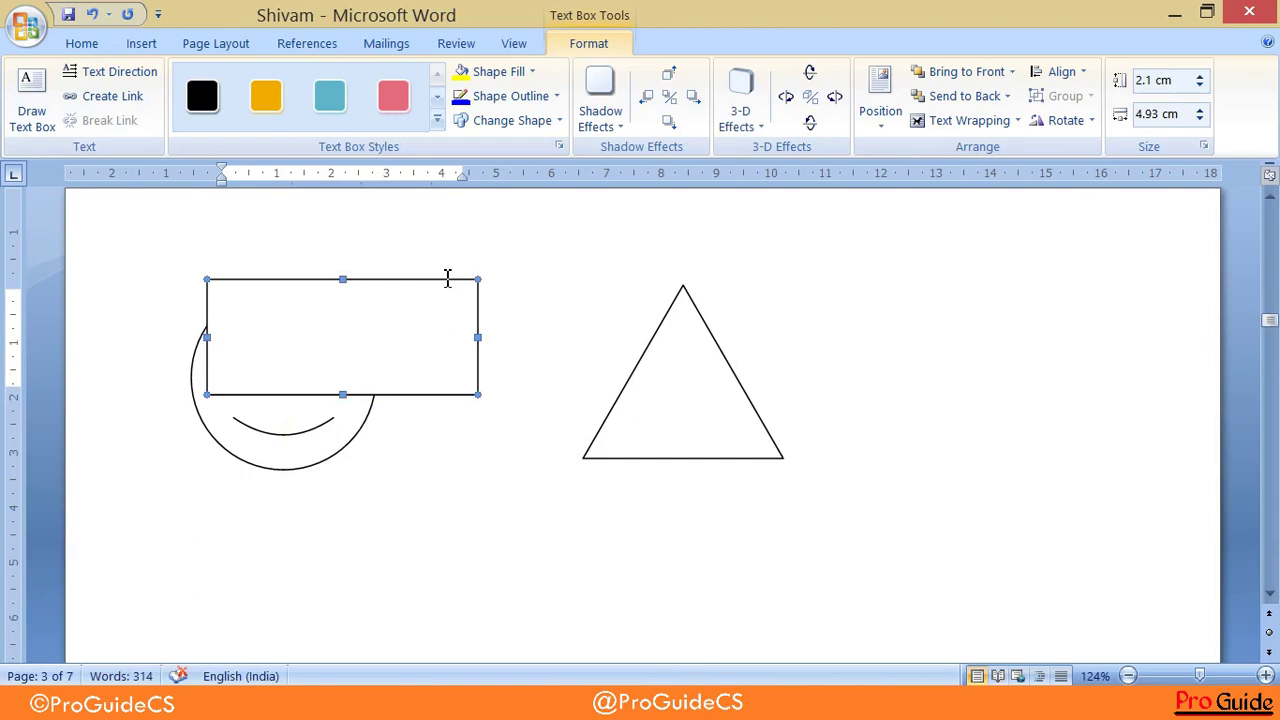
key("Delete")
left_click(660, 374)
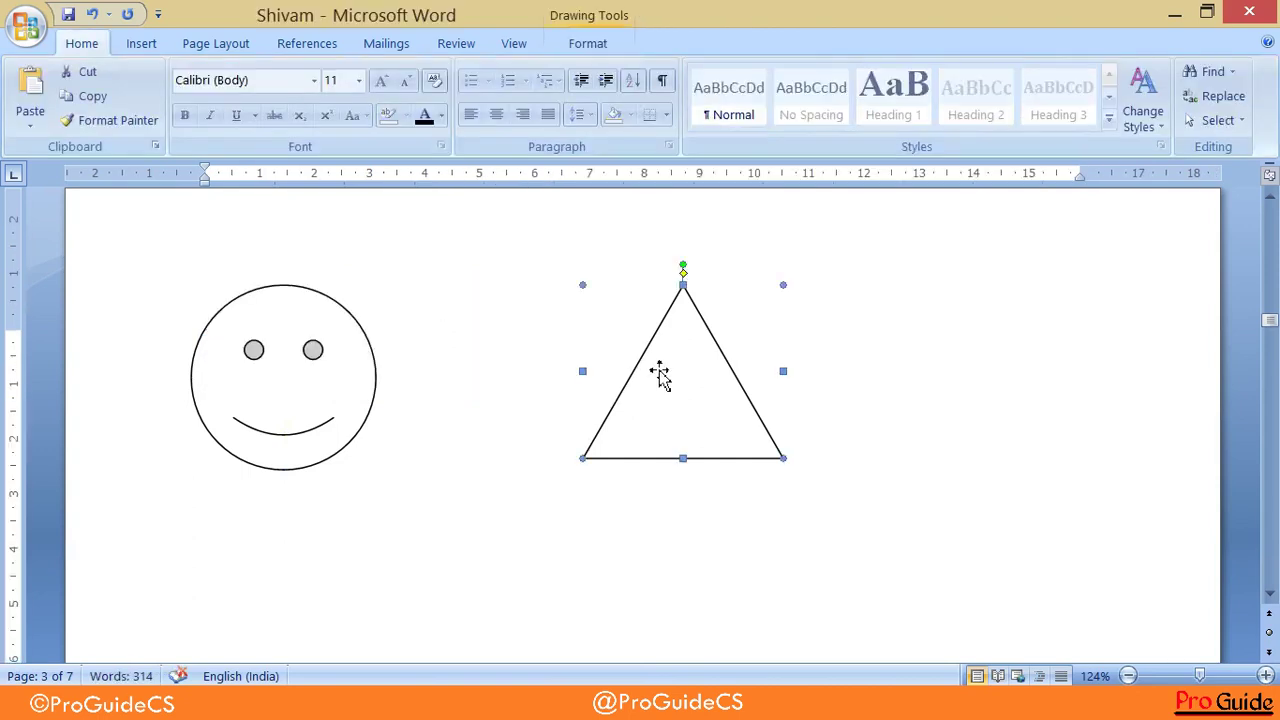
Use Edit Text to type a one-word name label inside the triangle
left_click(585, 43)
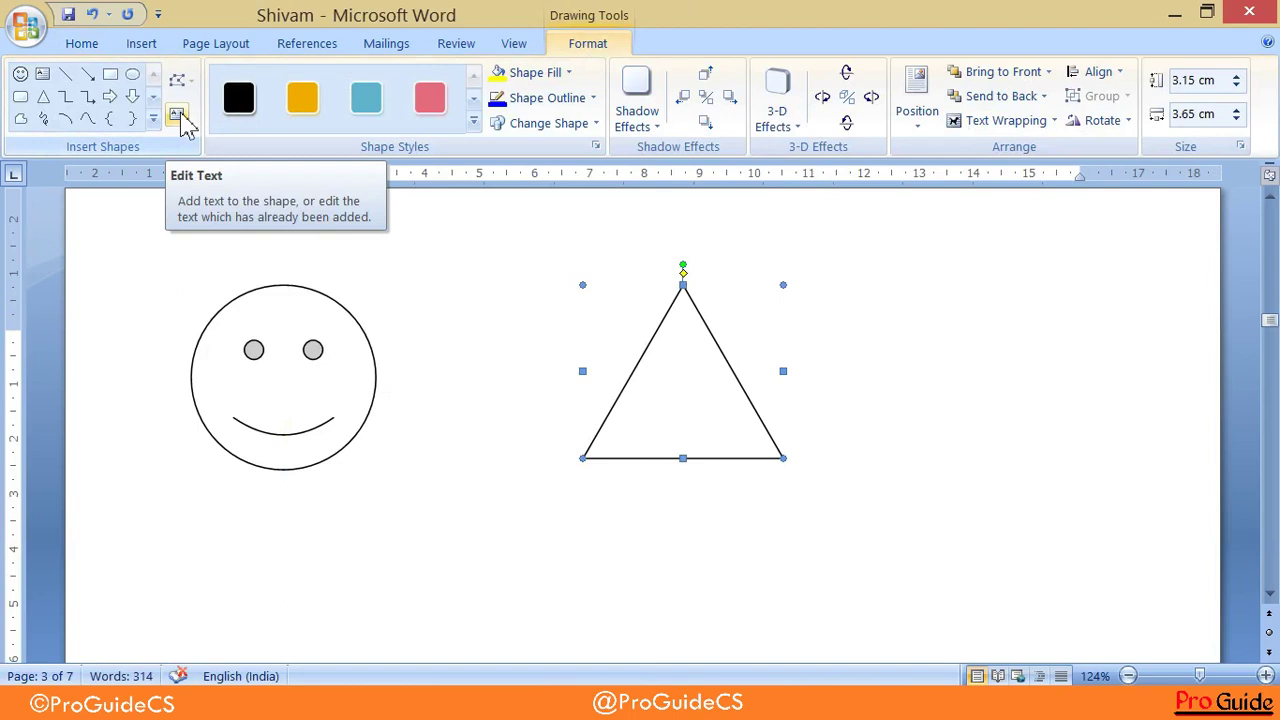
left_click(180, 116)
type("Shivam")
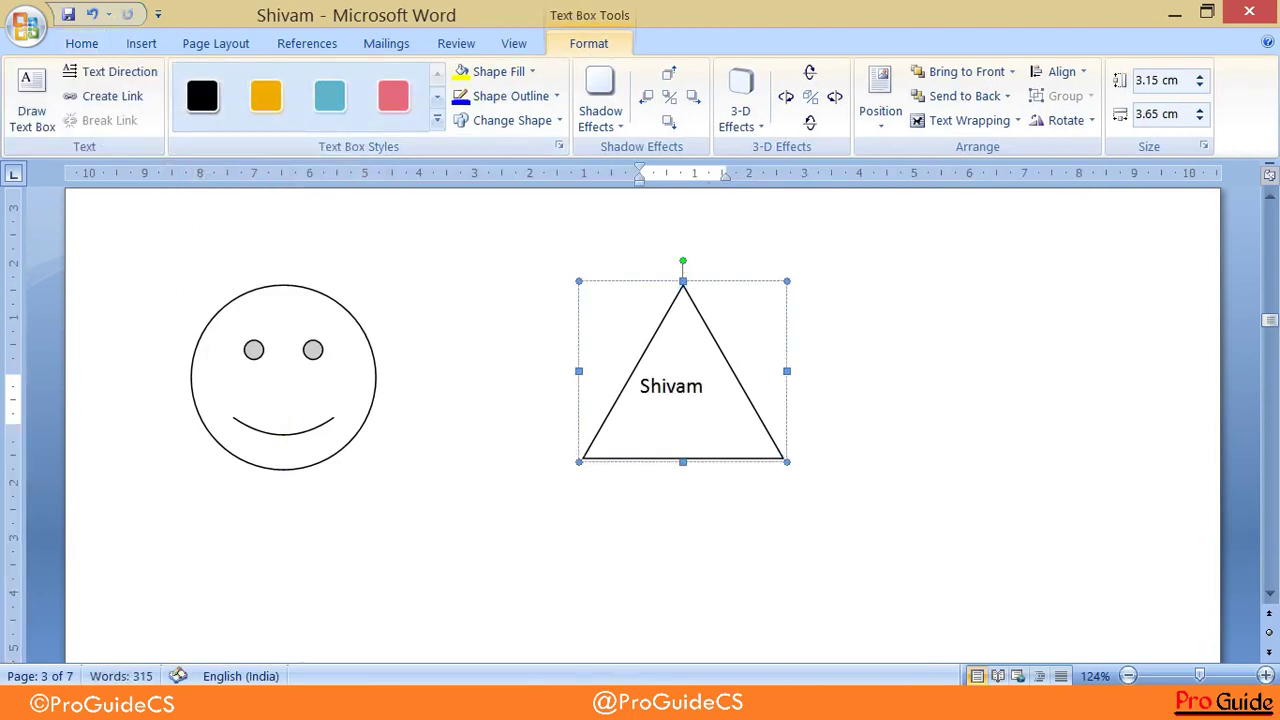
left_click(300, 337)
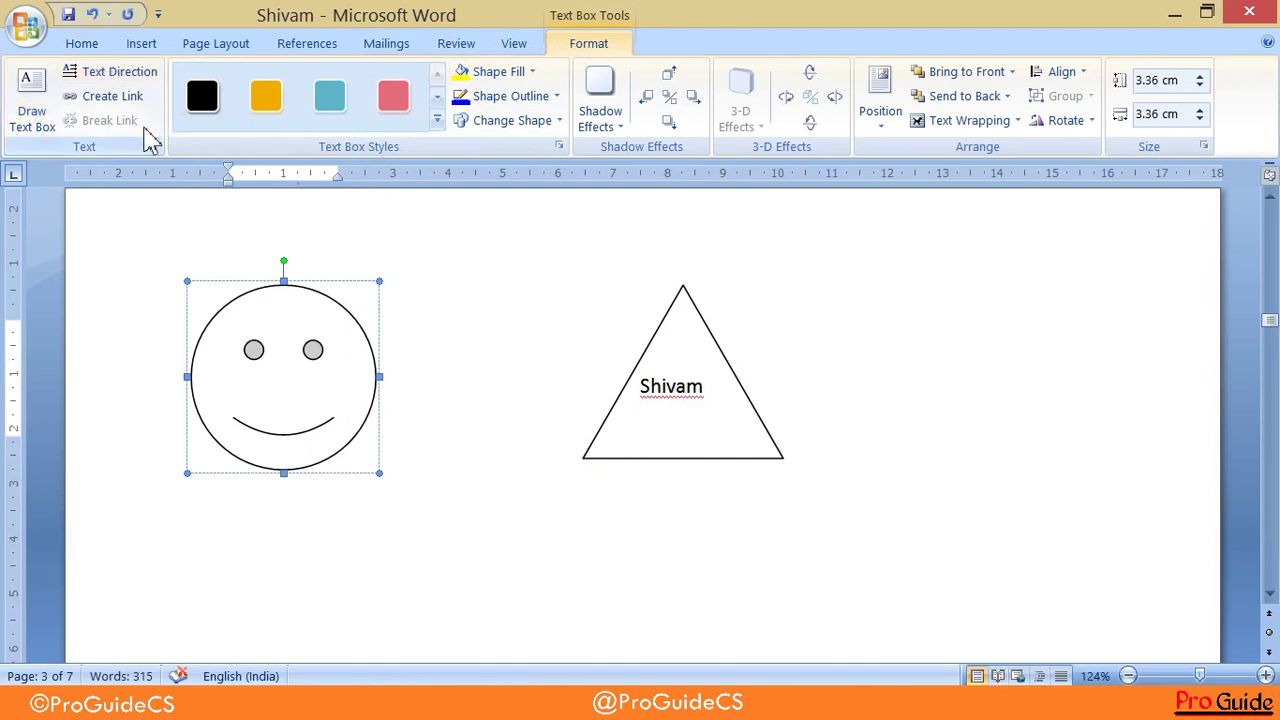
Select the small smiley face and delete it
left_click(437, 274)
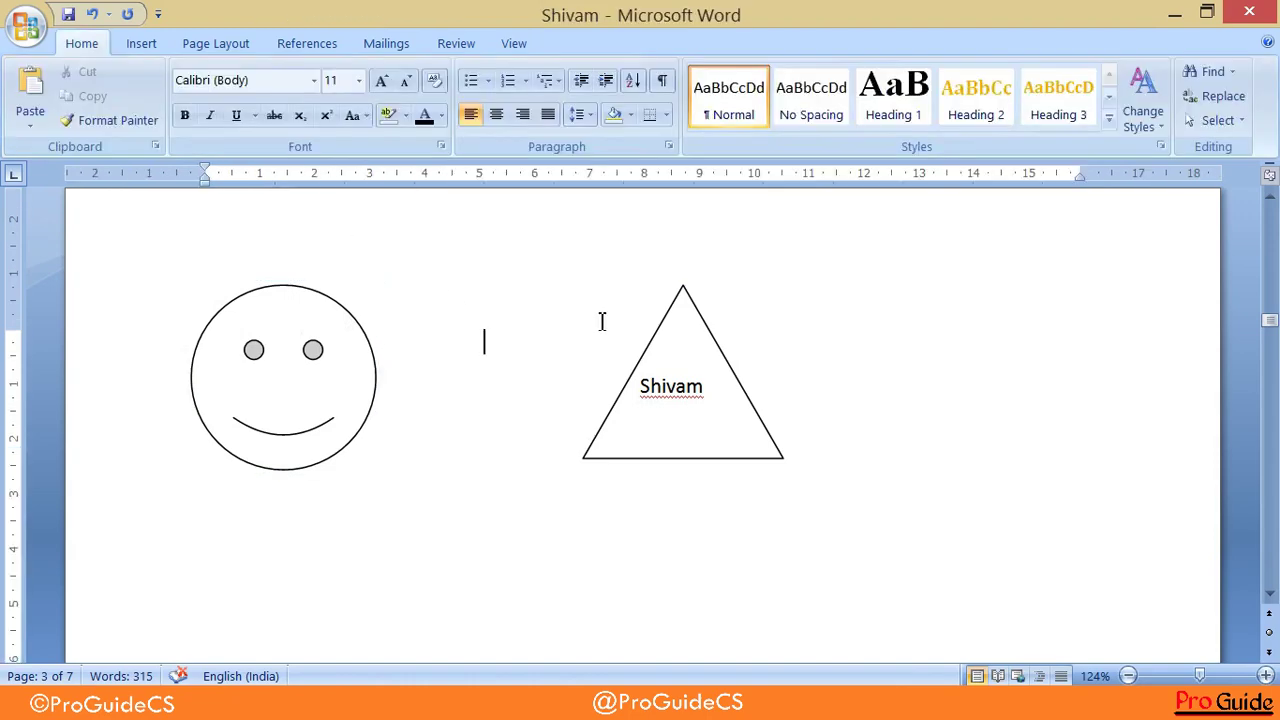
left_click(303, 323)
left_click(330, 297)
left_click(330, 297)
key("Delete")
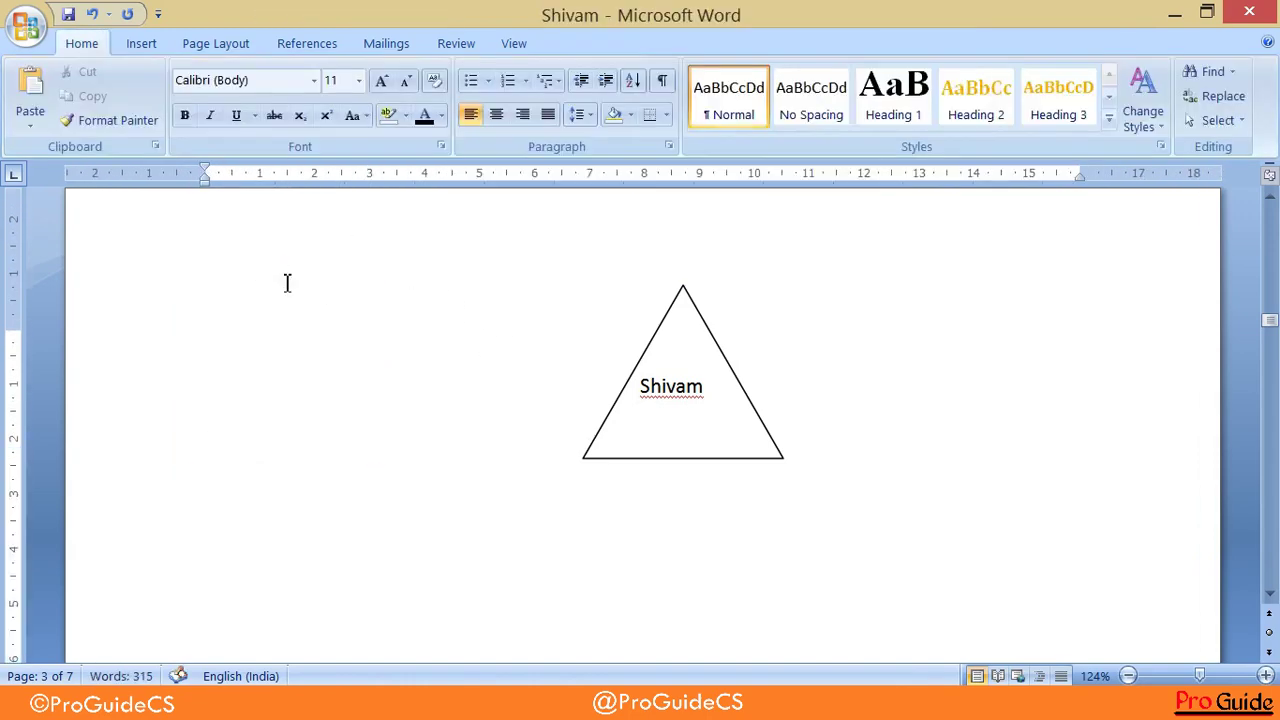
Draw a larger 5.18 × 5.18 cm Smiley Face on the left of the page
left_click(138, 45)
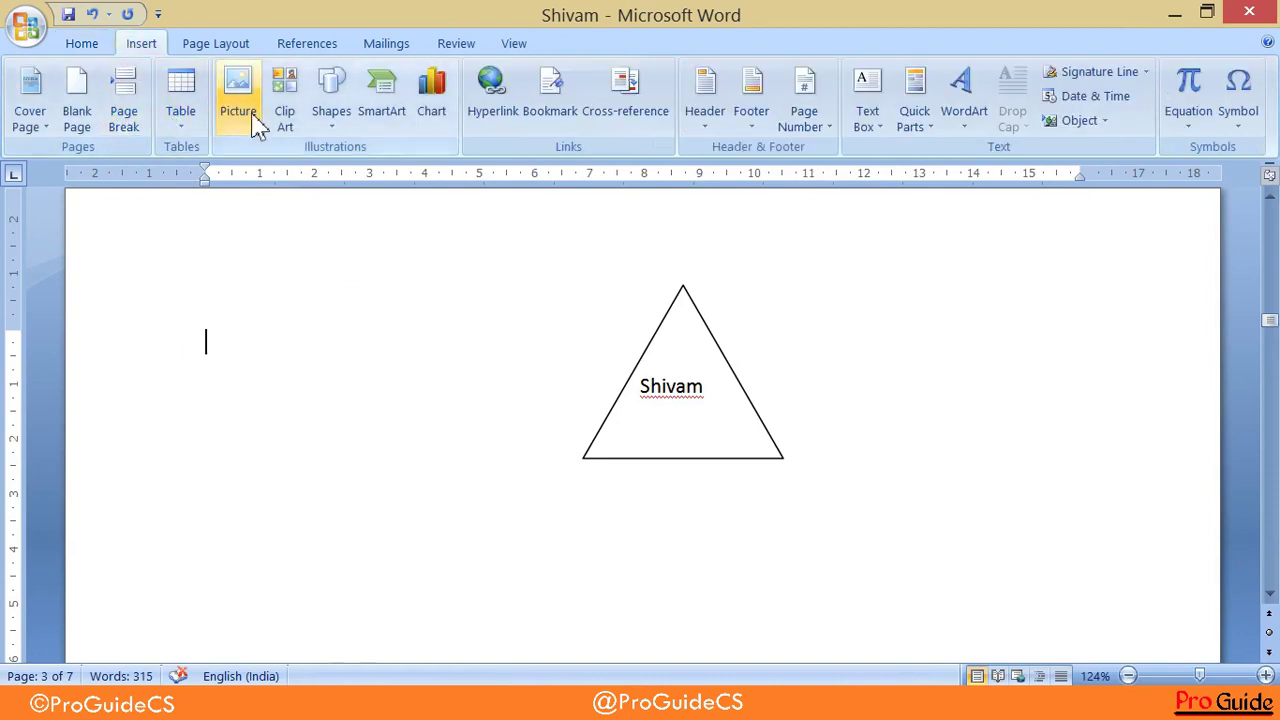
left_click(332, 118)
left_click(322, 172)
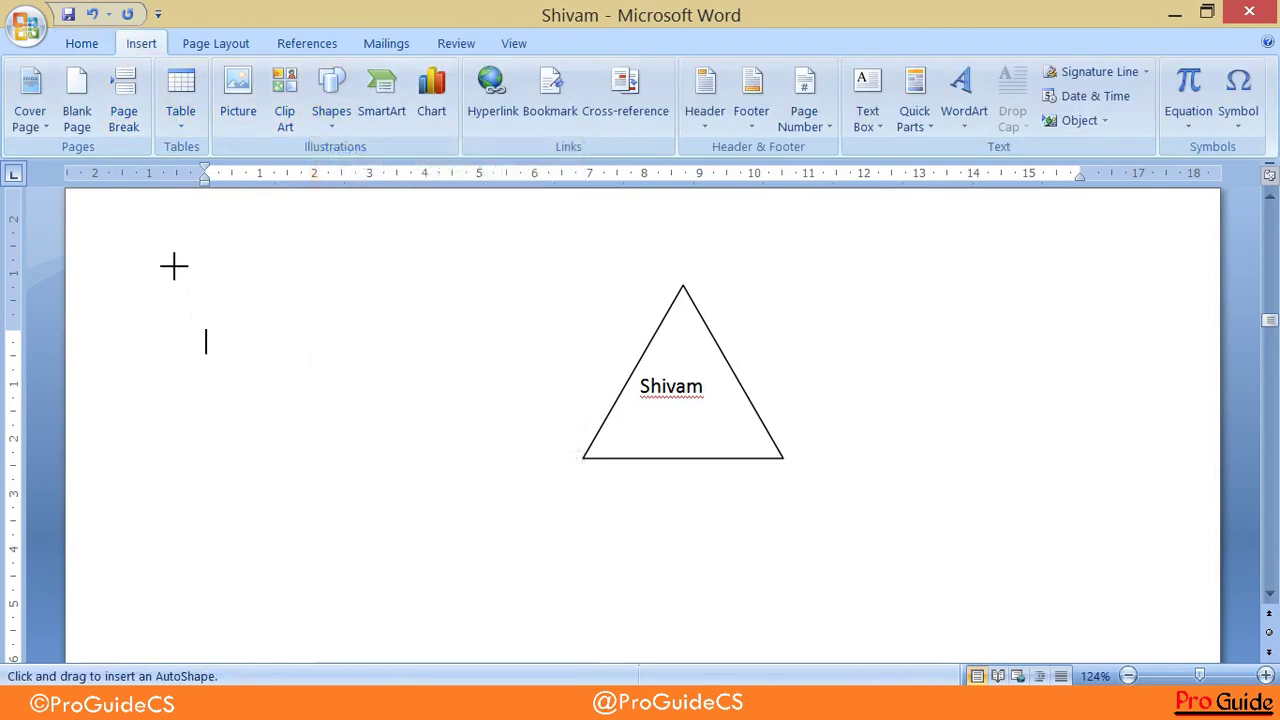
left_click_drag(173, 263, 454, 544)
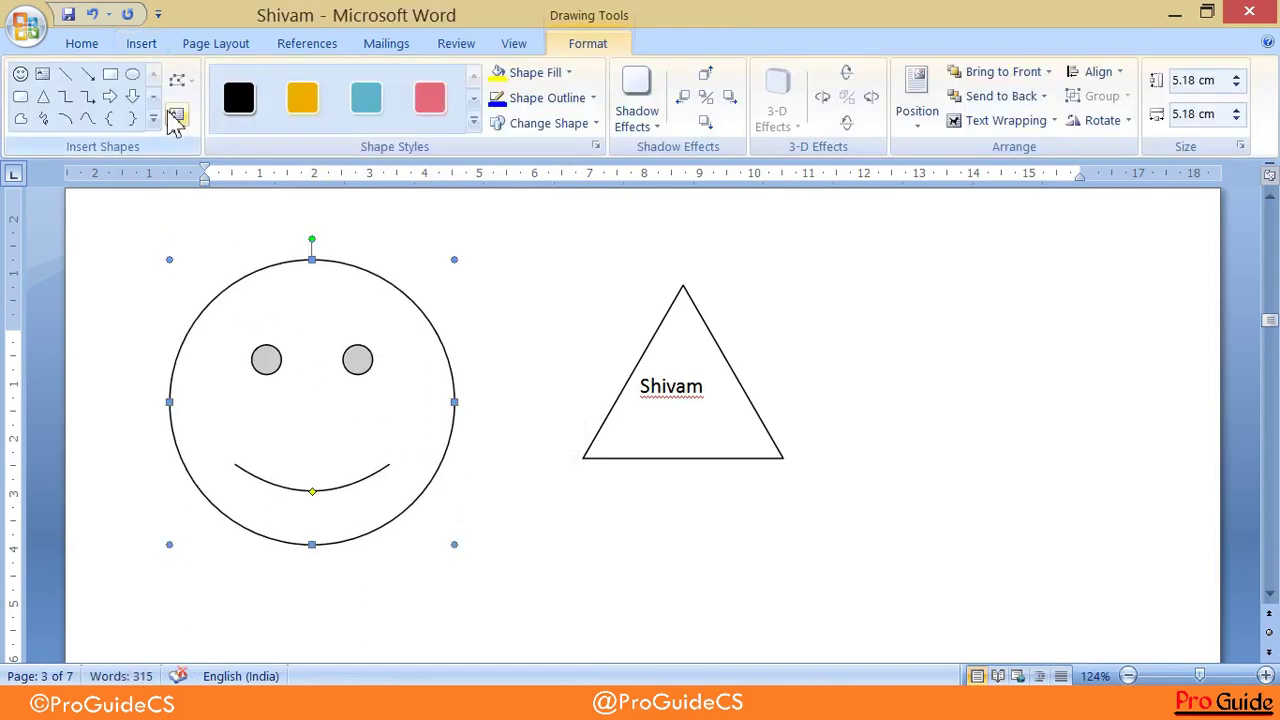
left_click(689, 349)
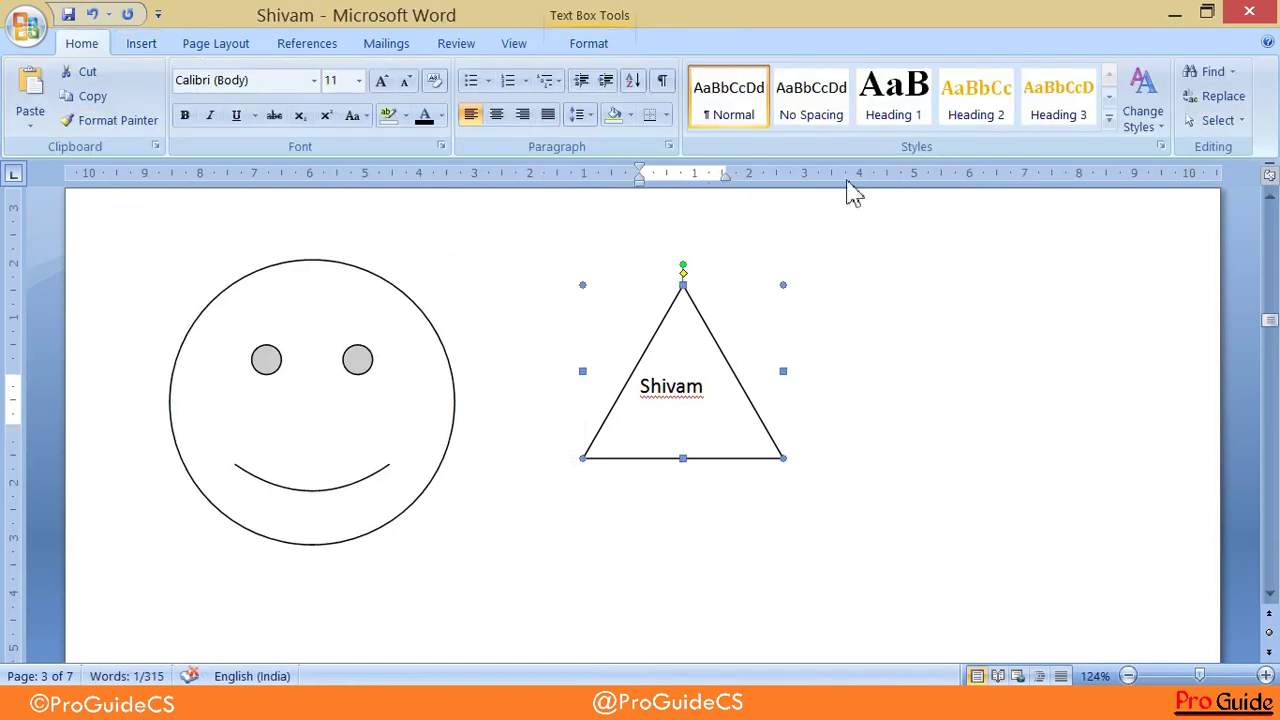
left_click(588, 43)
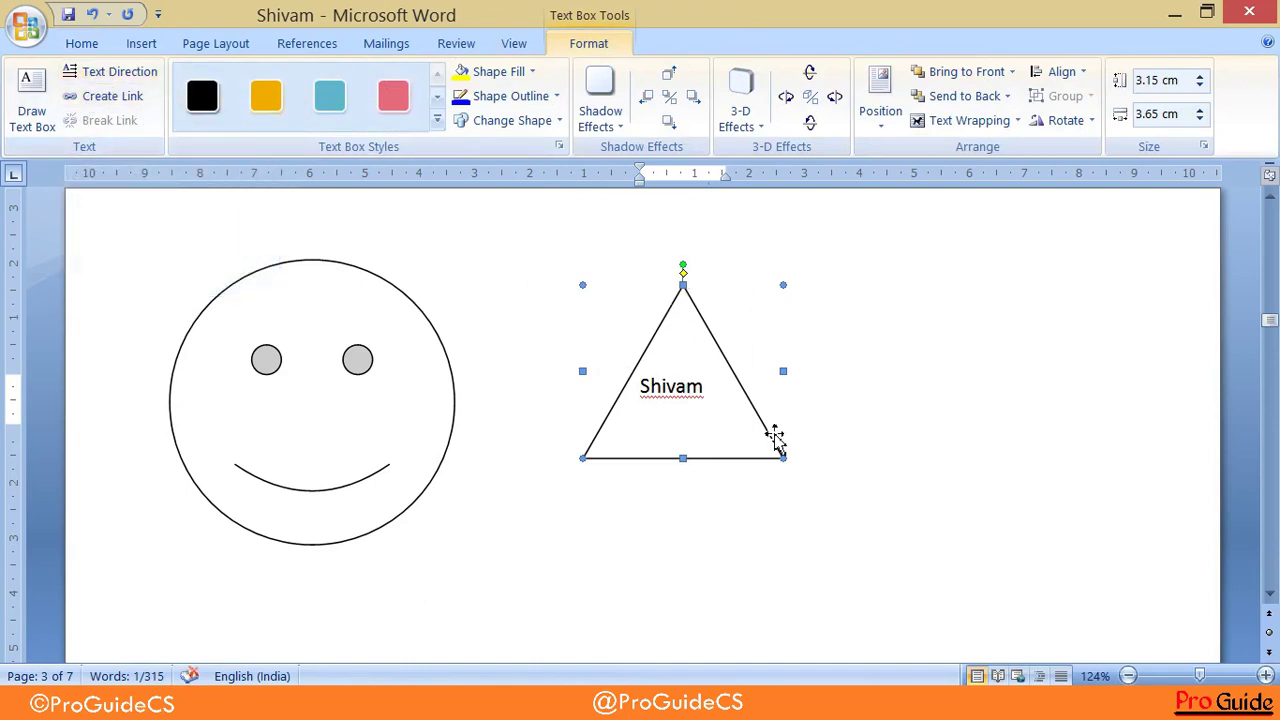
left_click(333, 400)
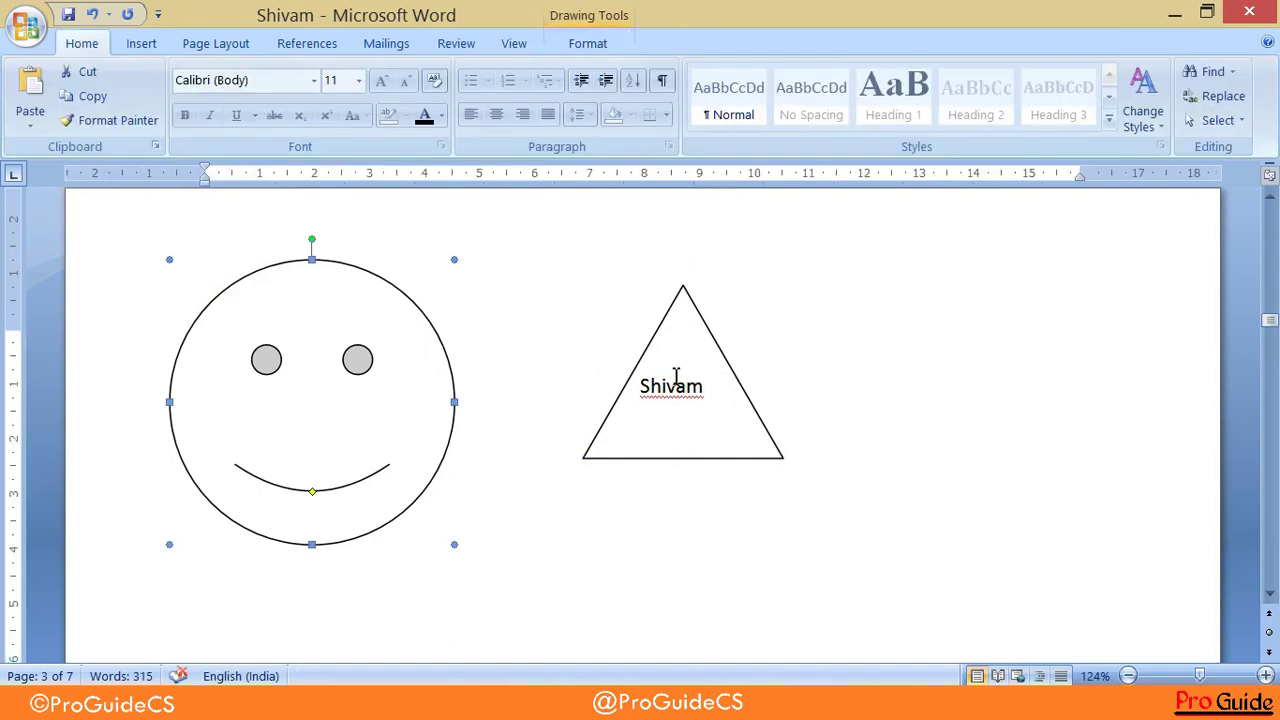
left_click(676, 380)
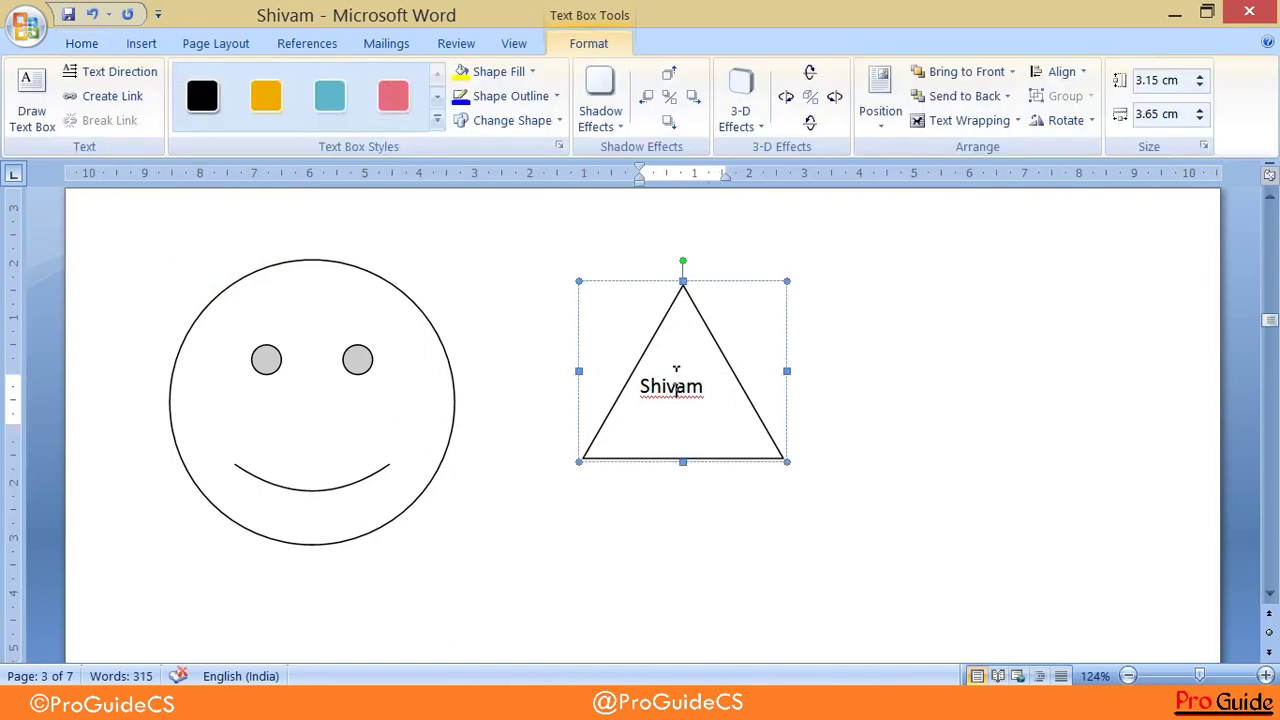
left_click(673, 310)
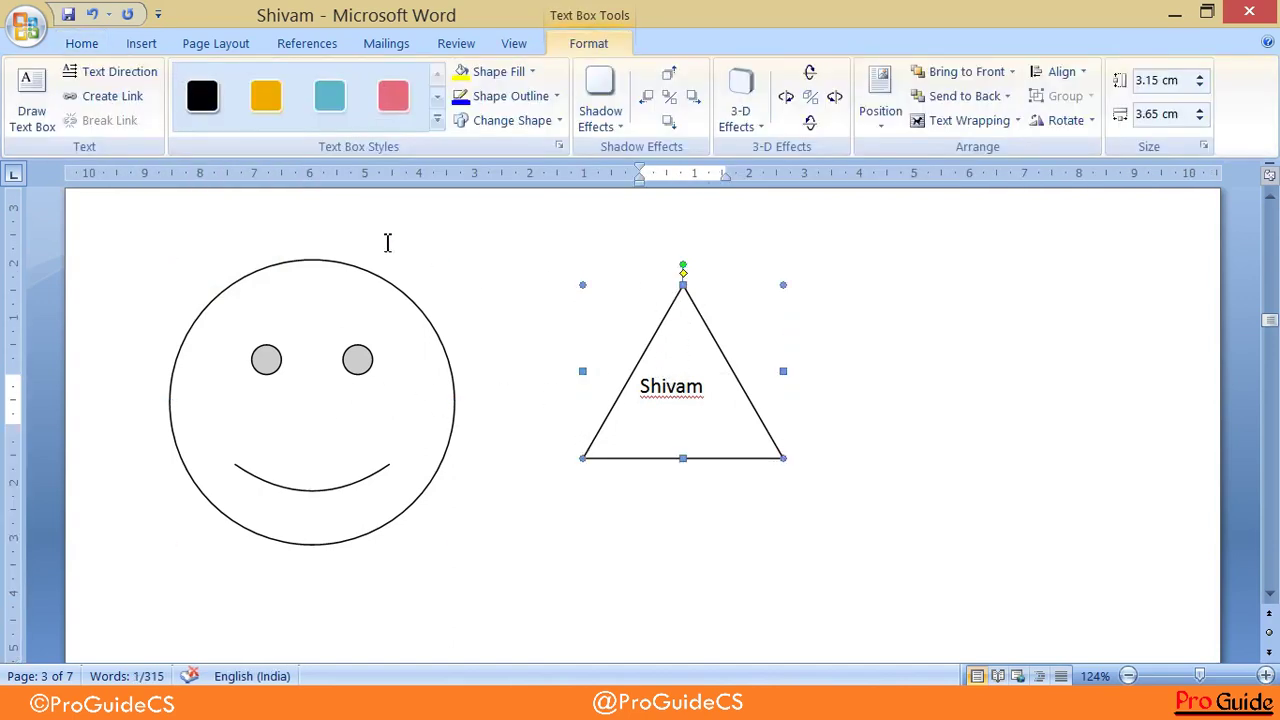
left_click(38, 122)
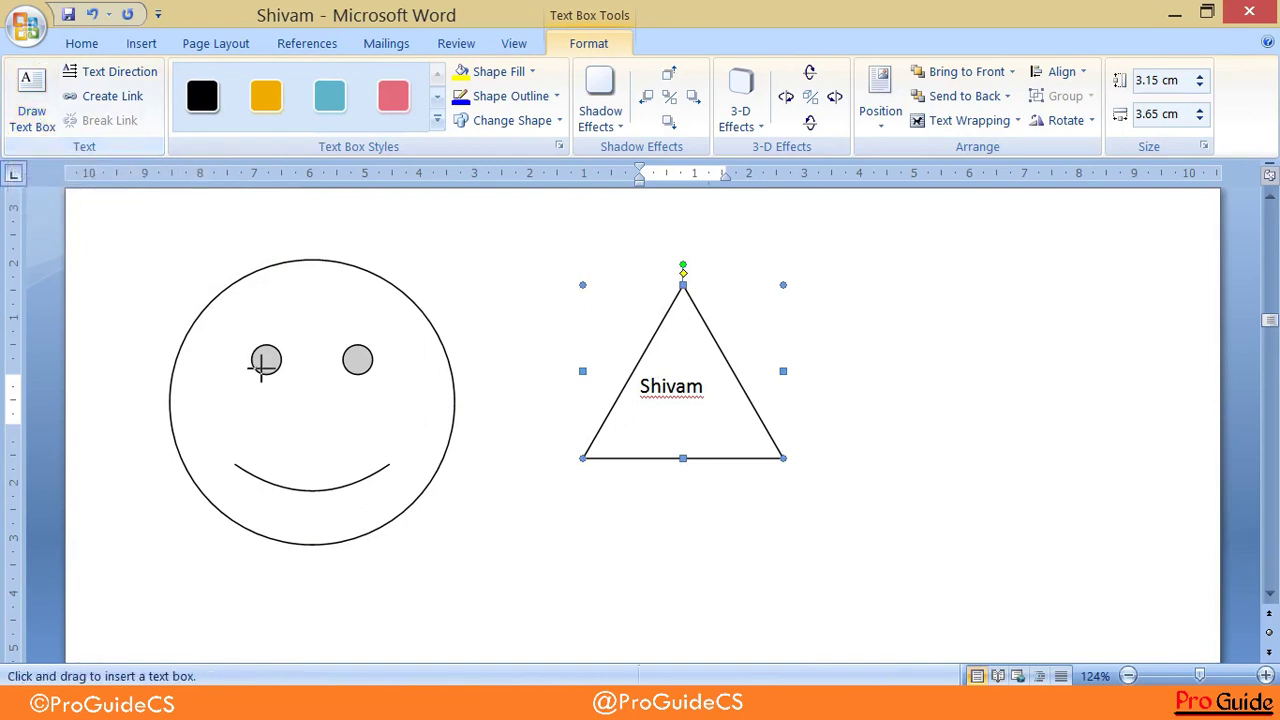
left_click_drag(228, 390, 415, 460)
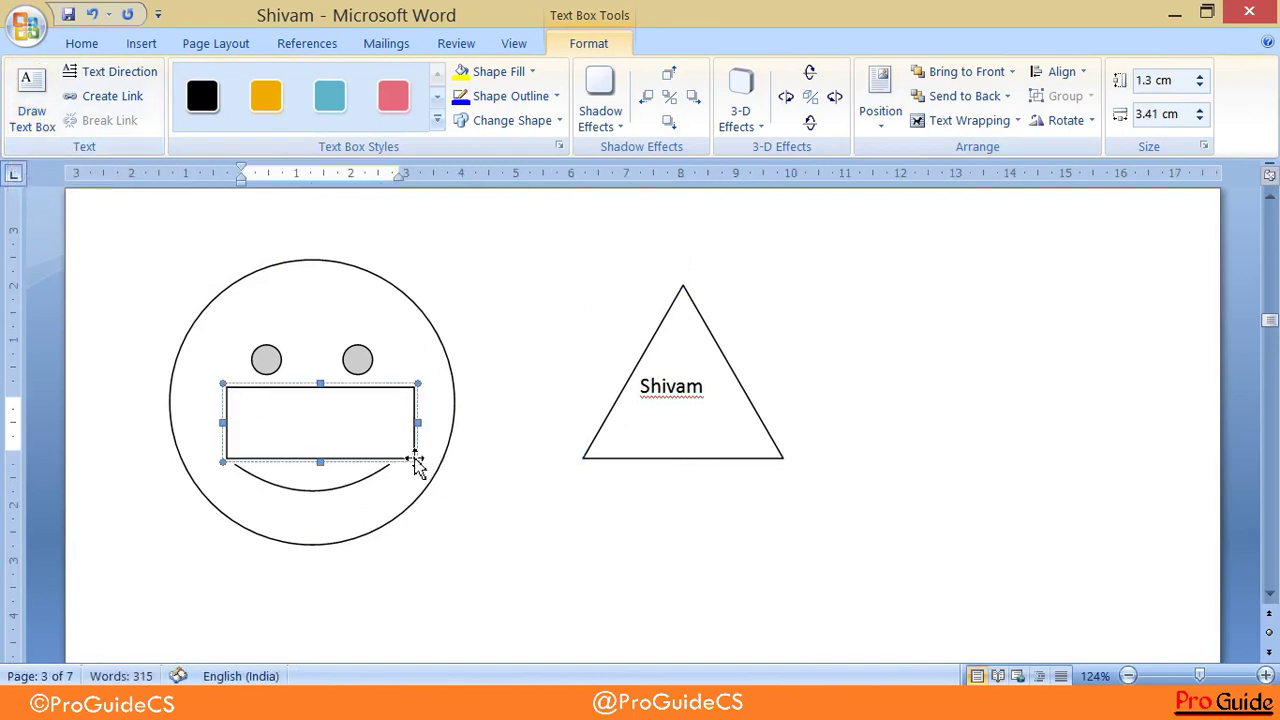
type("Shivam")
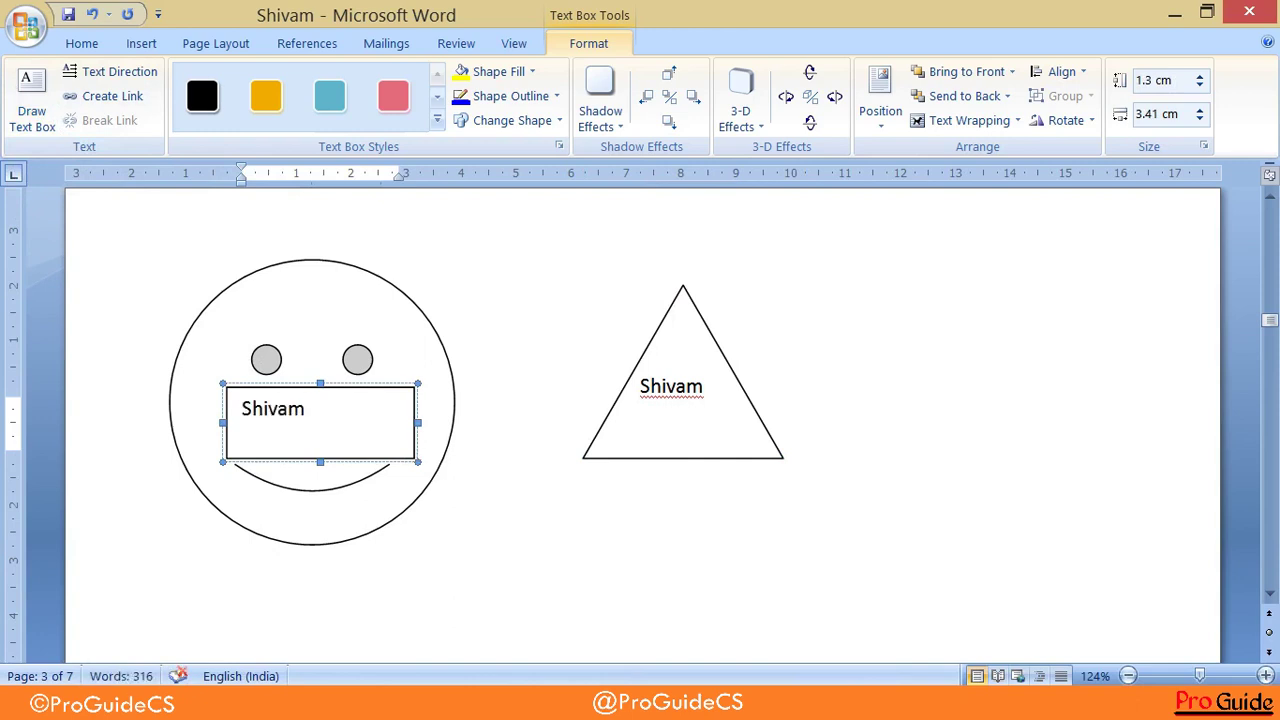
left_click(381, 384)
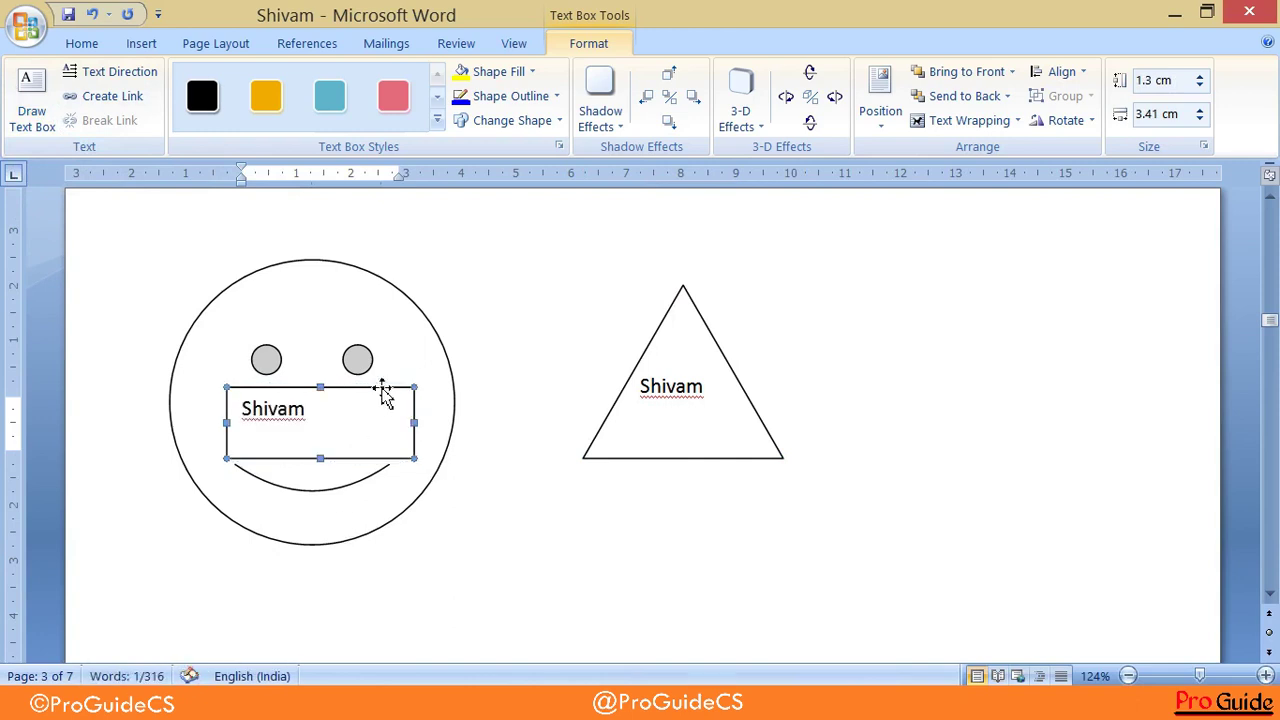
key("Delete")
left_click(676, 390)
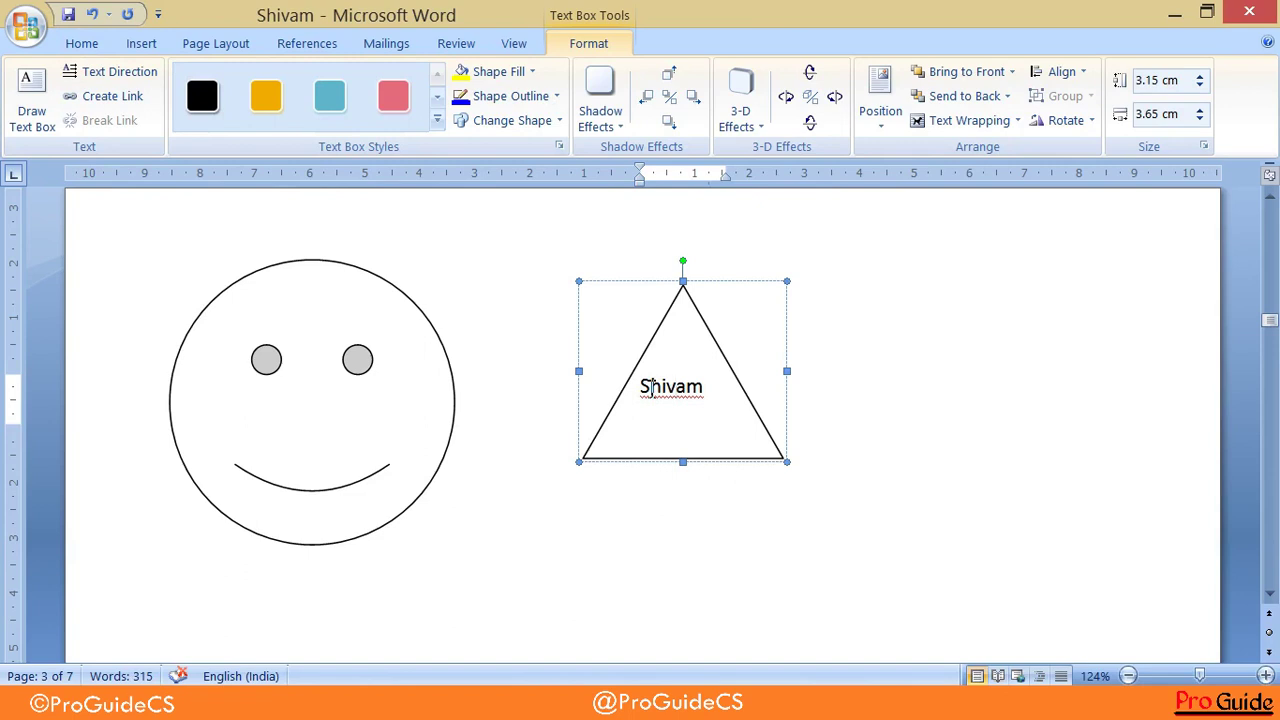
left_click(100, 75)
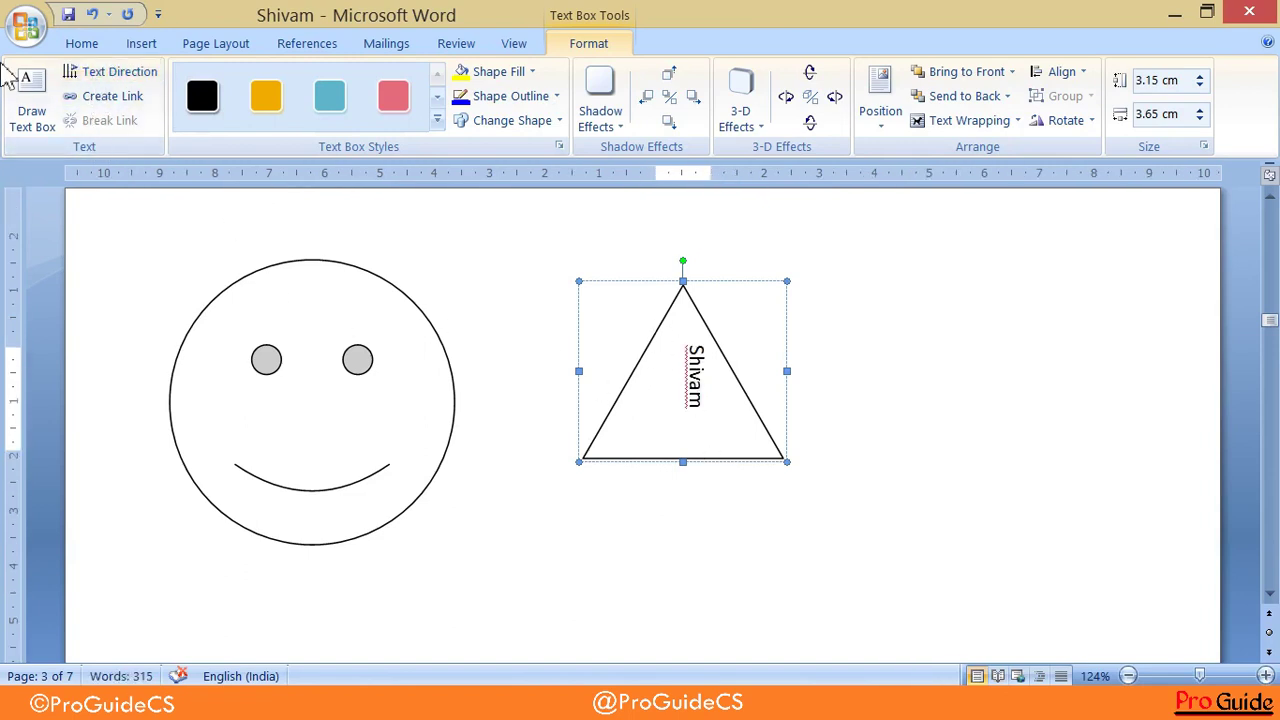
left_click(88, 73)
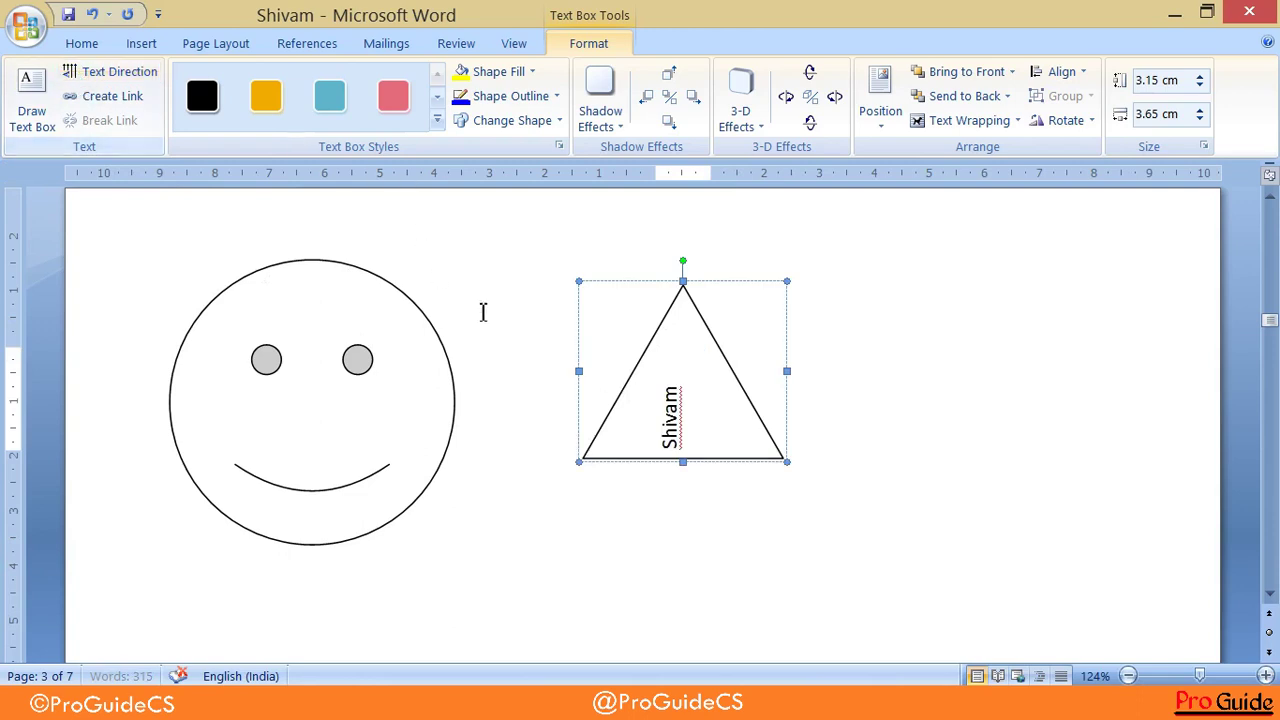
left_click(104, 80)
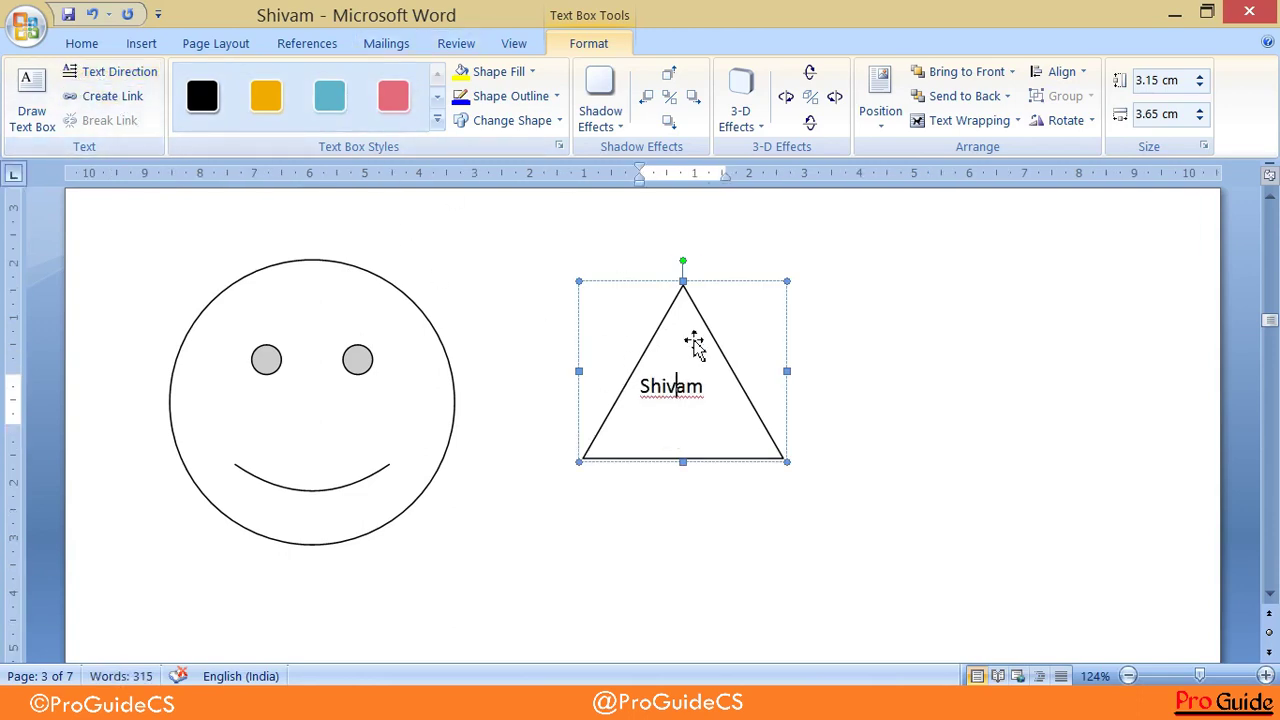
left_click(90, 102)
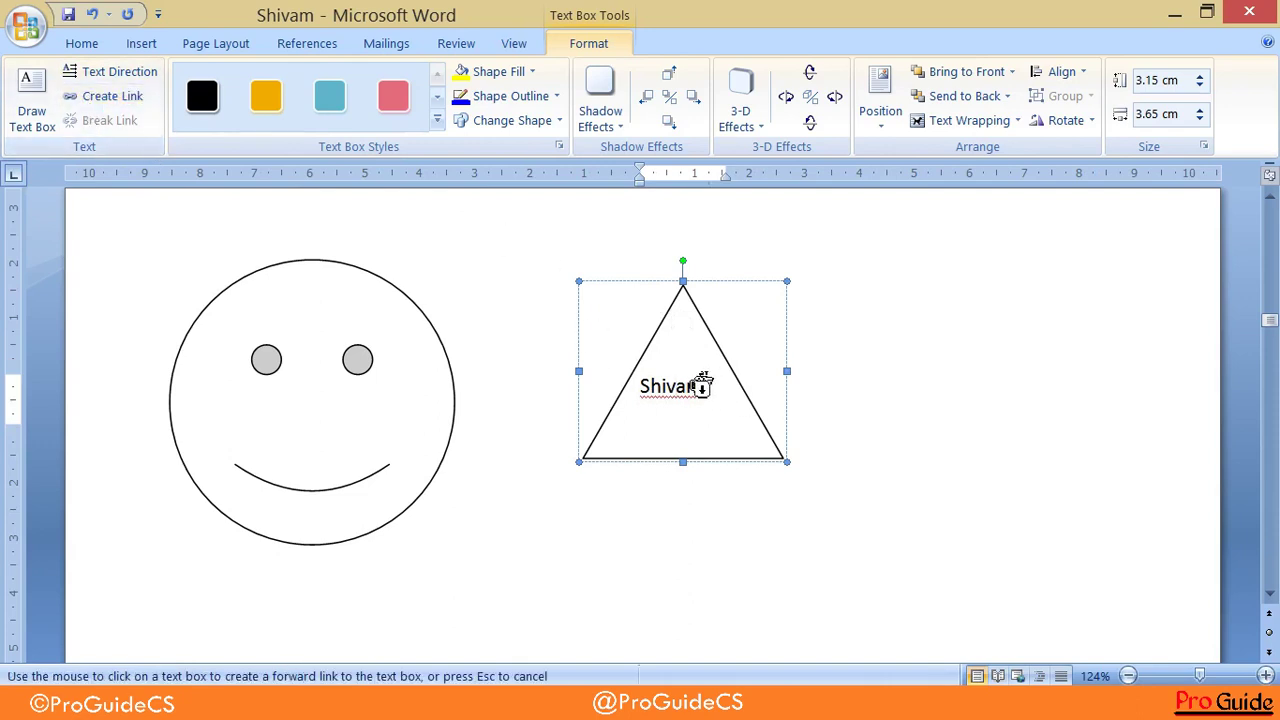
left_click(720, 385)
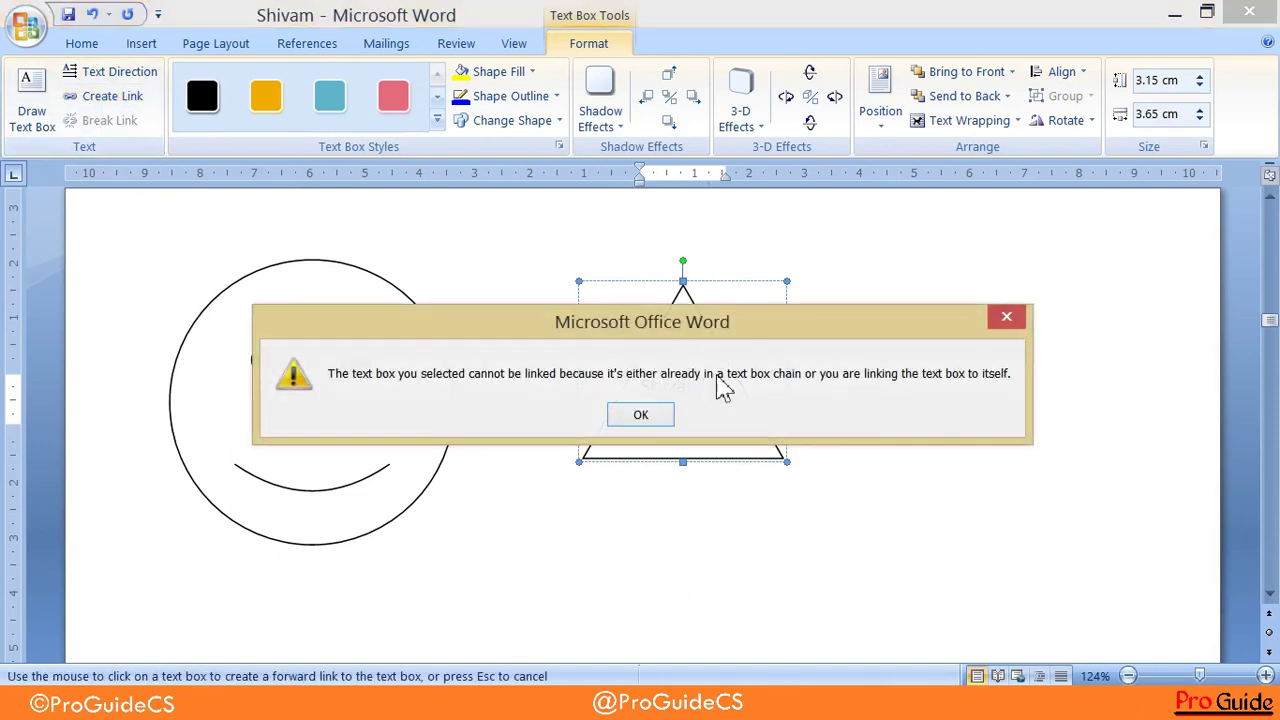
left_click(645, 415)
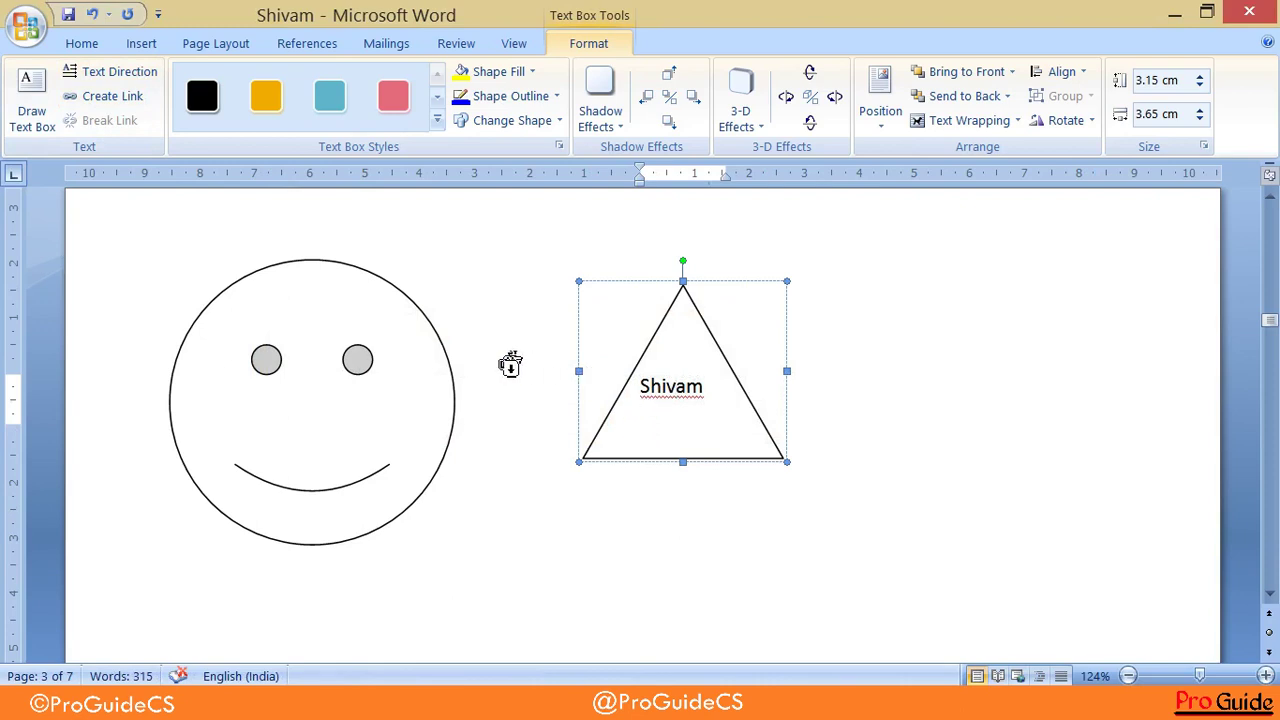
left_click(510, 365)
left_click(640, 417)
key("BackSpace")
type("a")
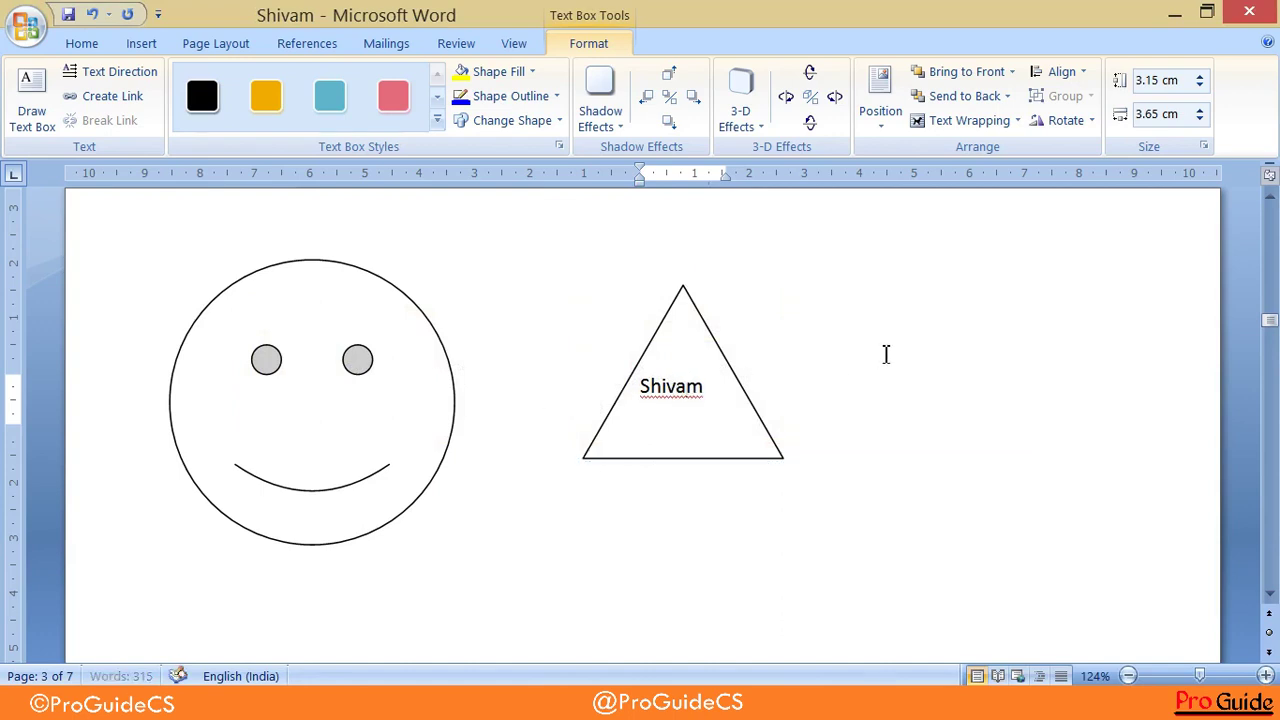
Try gradient and outline Shape Styles on the smiley, ending on a pink outline style
left_click(886, 354)
left_click(329, 267)
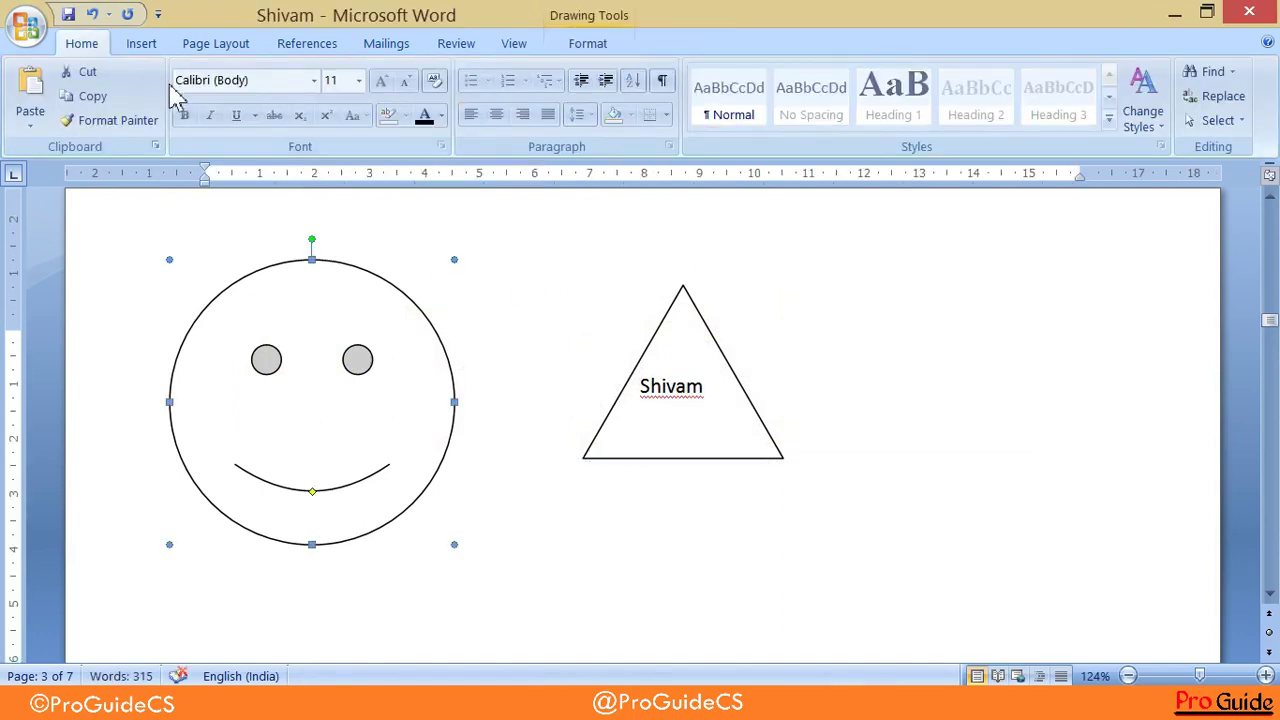
left_click(155, 52)
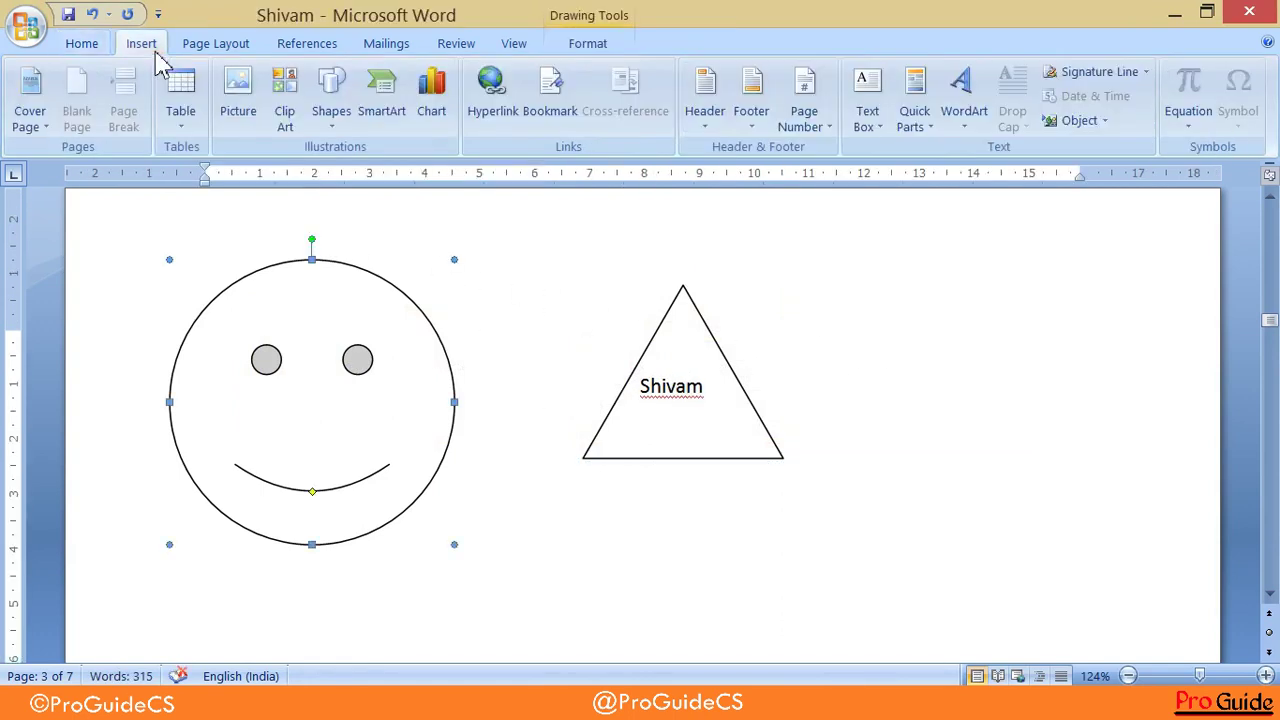
left_click(580, 46)
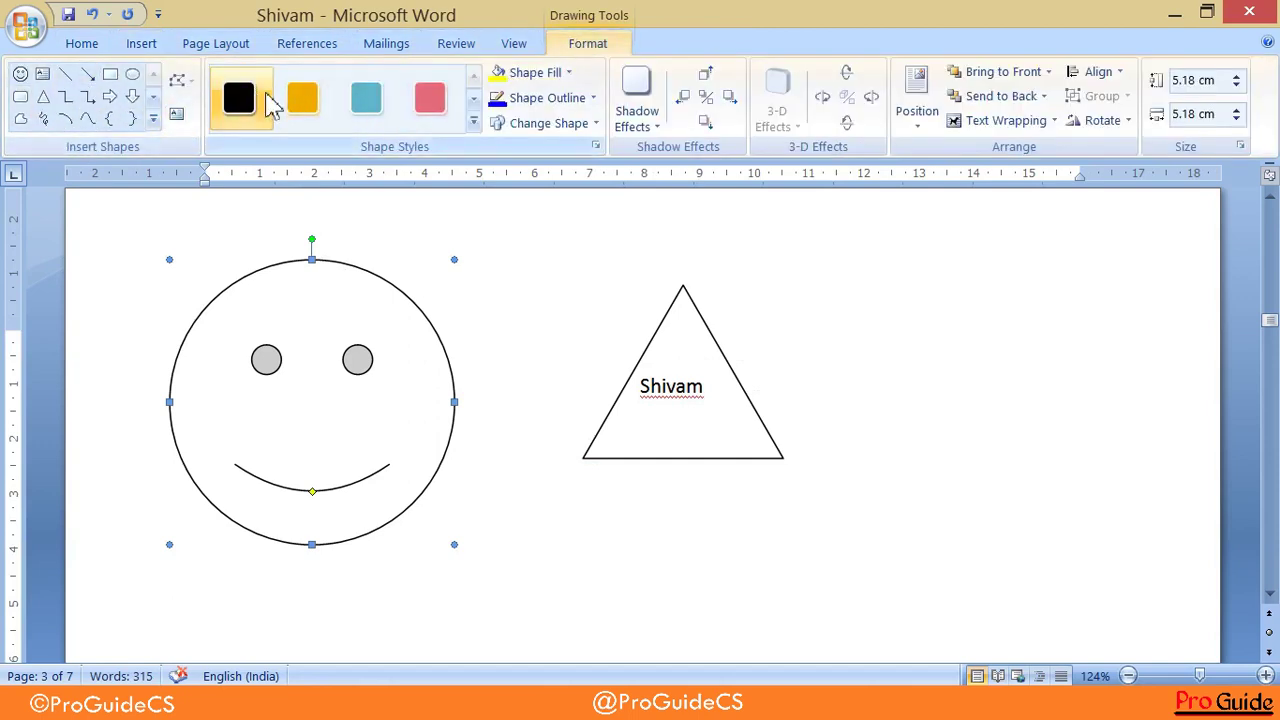
left_click(474, 124)
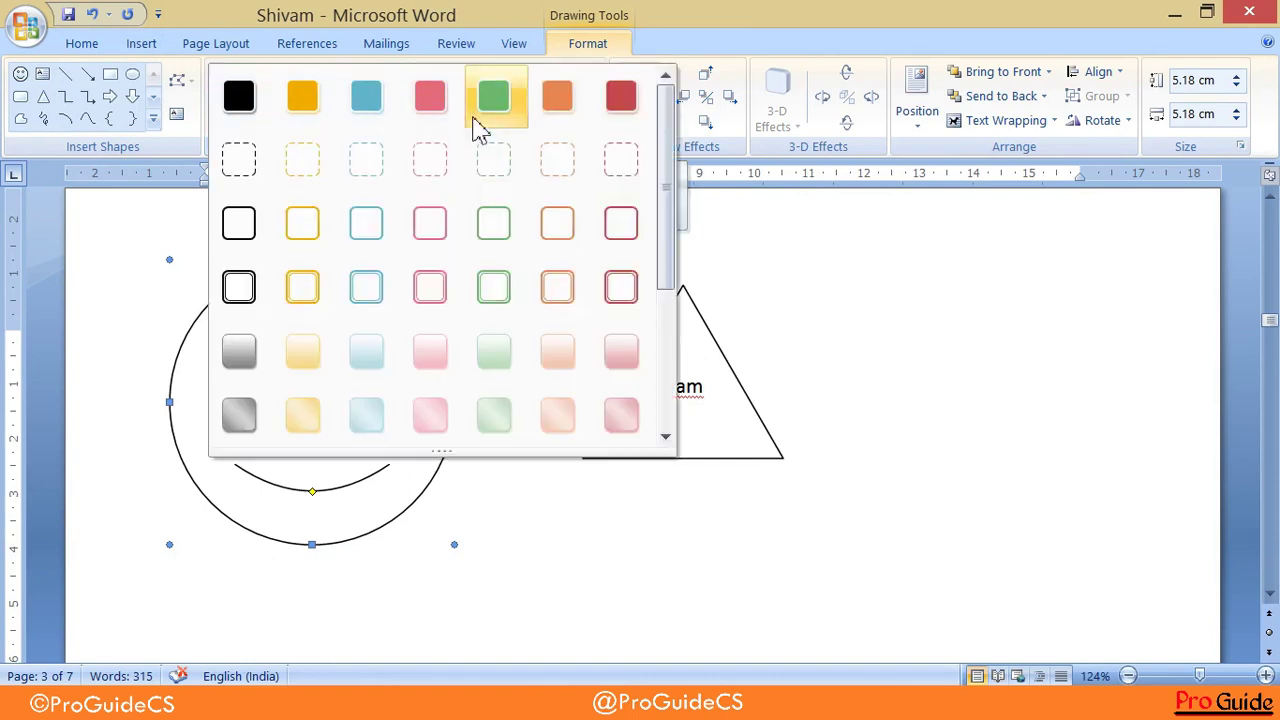
left_click(622, 414)
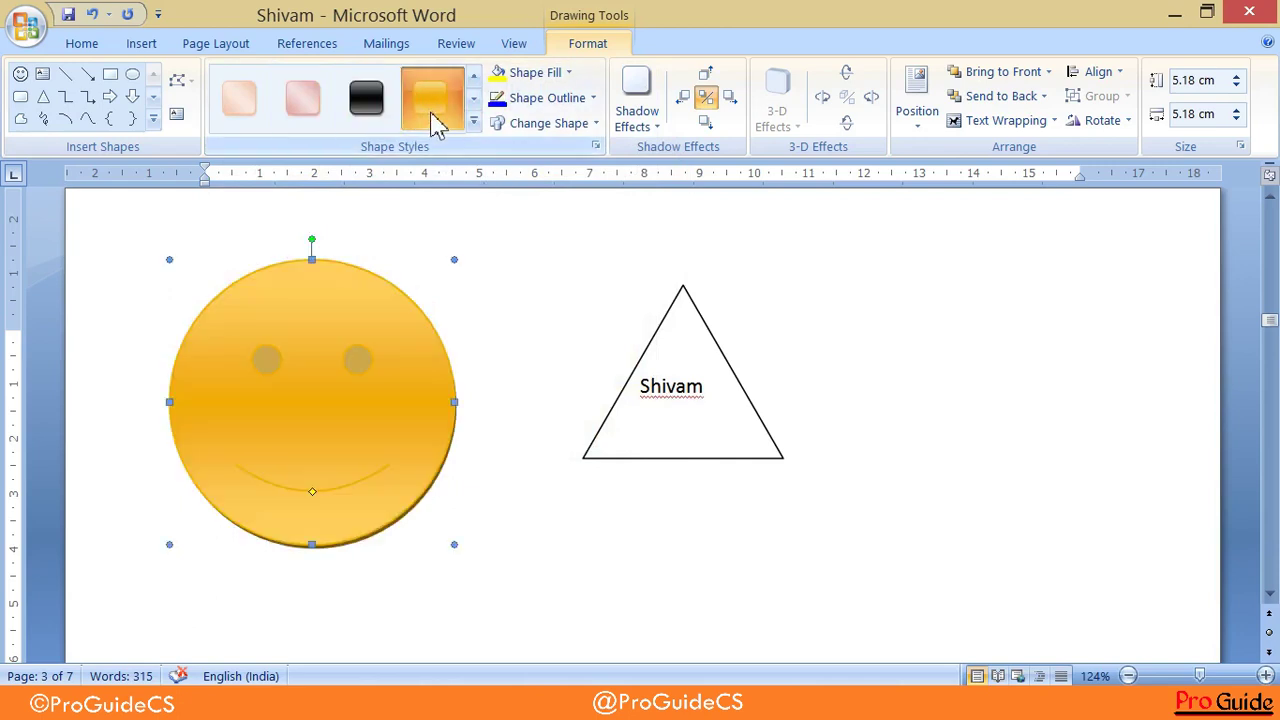
left_click(474, 122)
left_click(303, 232)
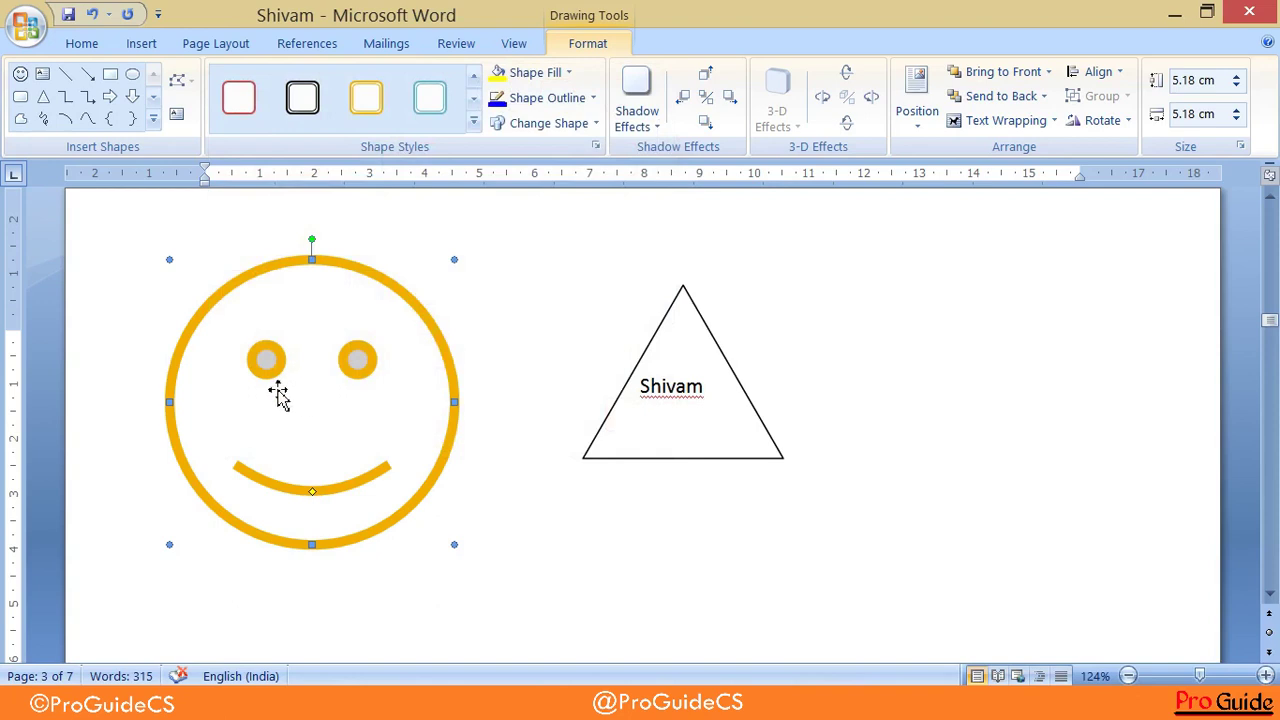
left_click(474, 122)
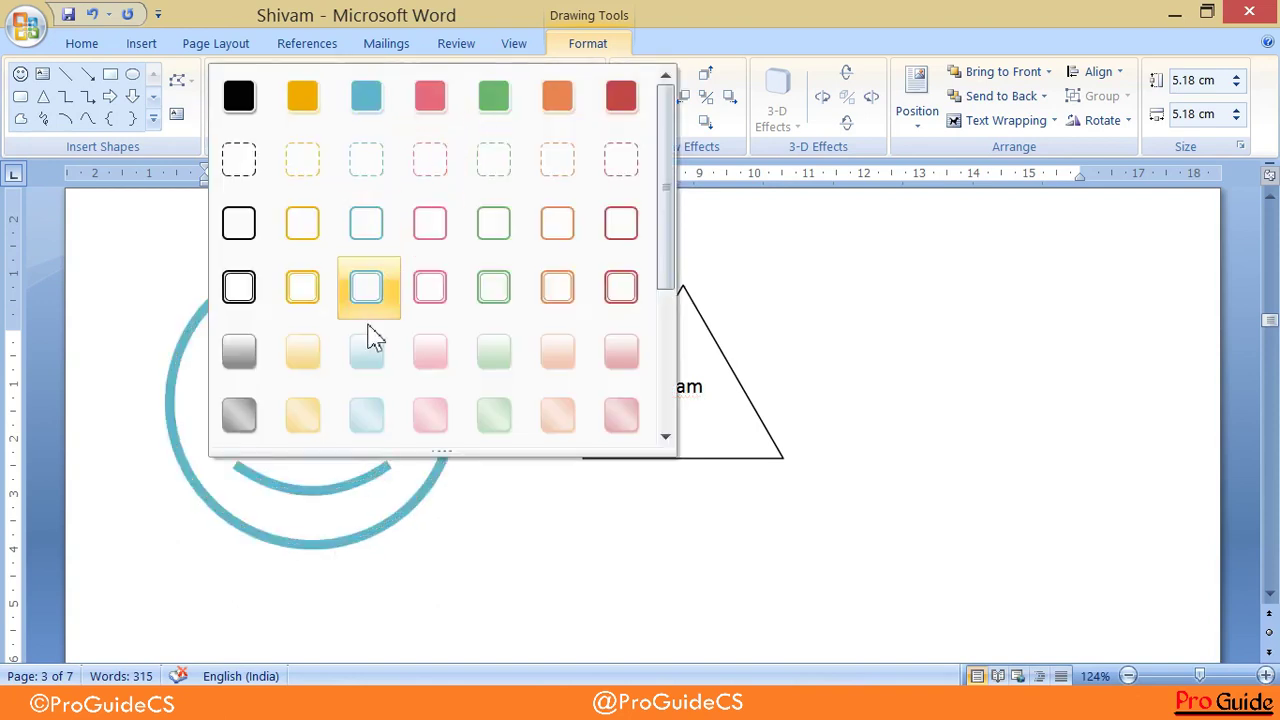
left_click(447, 285)
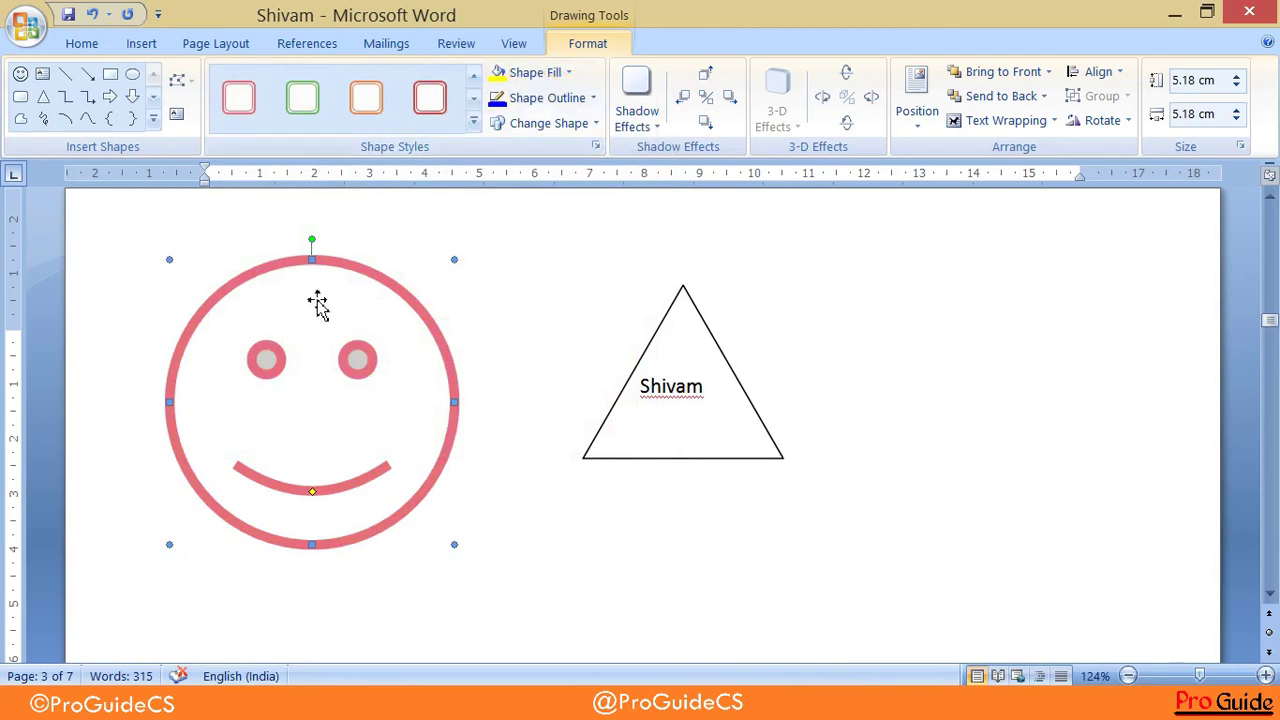
Set the smiley's Shape Fill to yellow and its Shape Outline to red
left_click(540, 74)
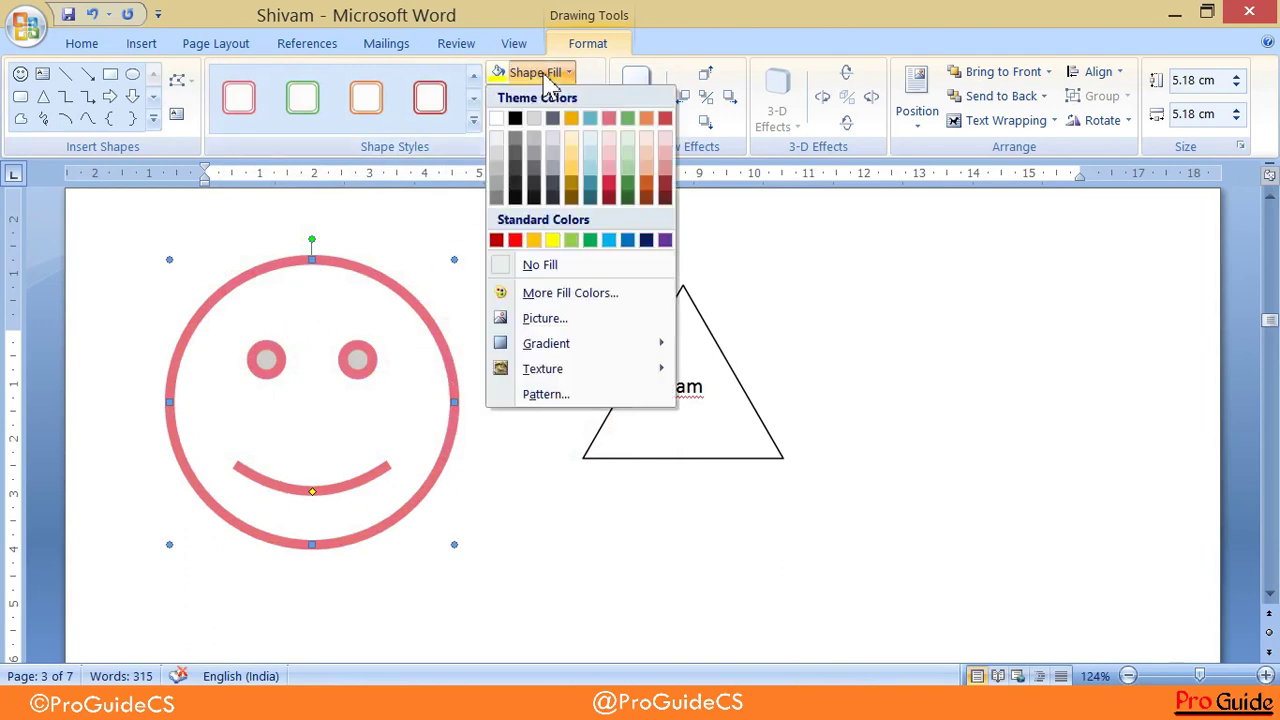
left_click(554, 241)
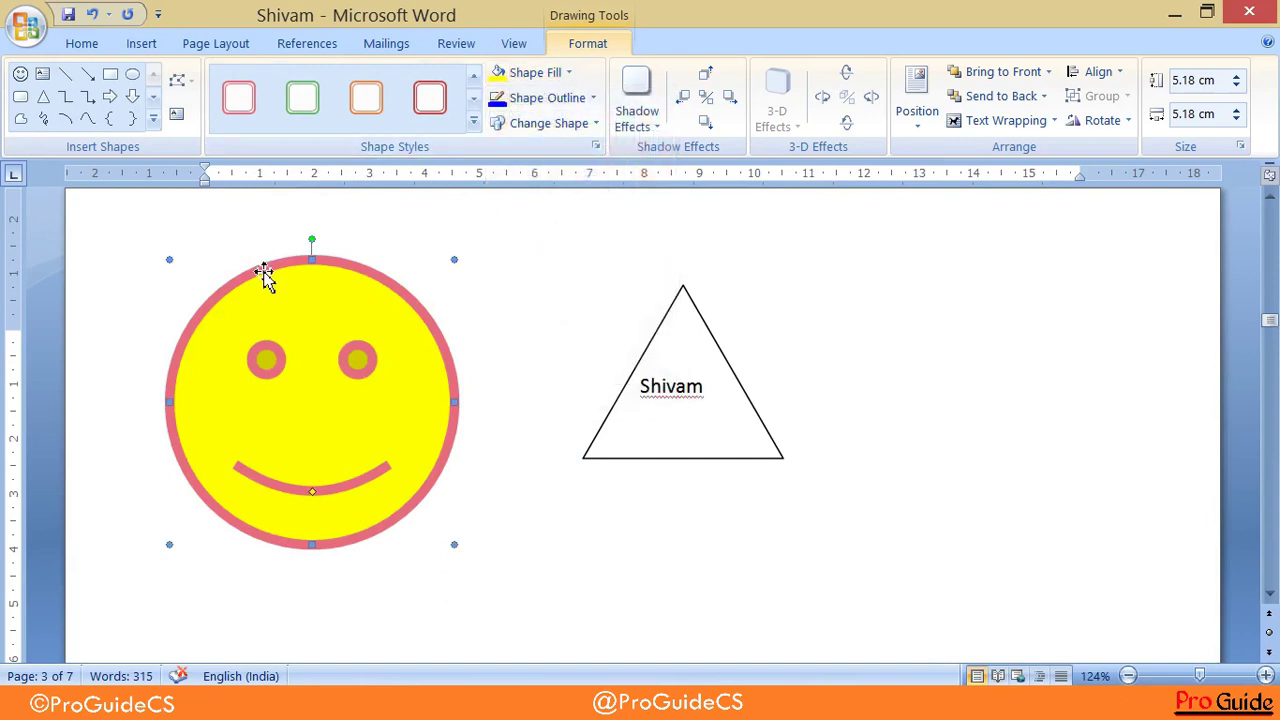
left_click(558, 105)
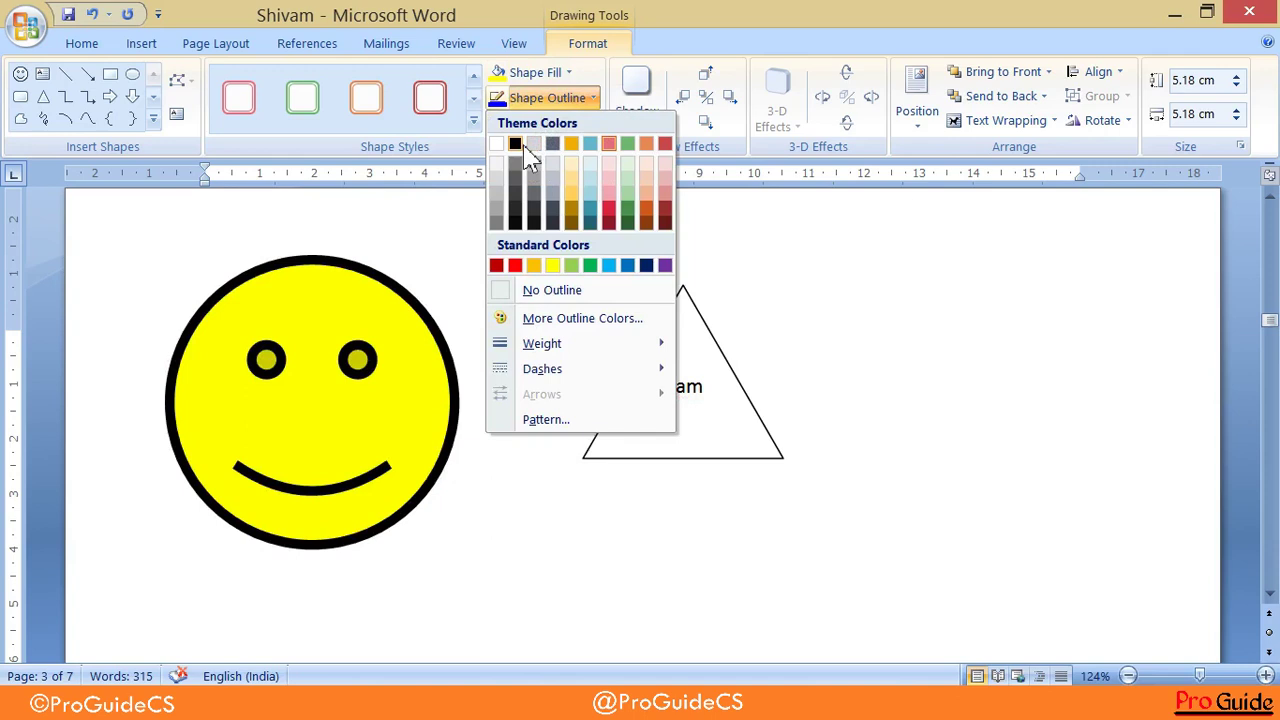
left_click(514, 266)
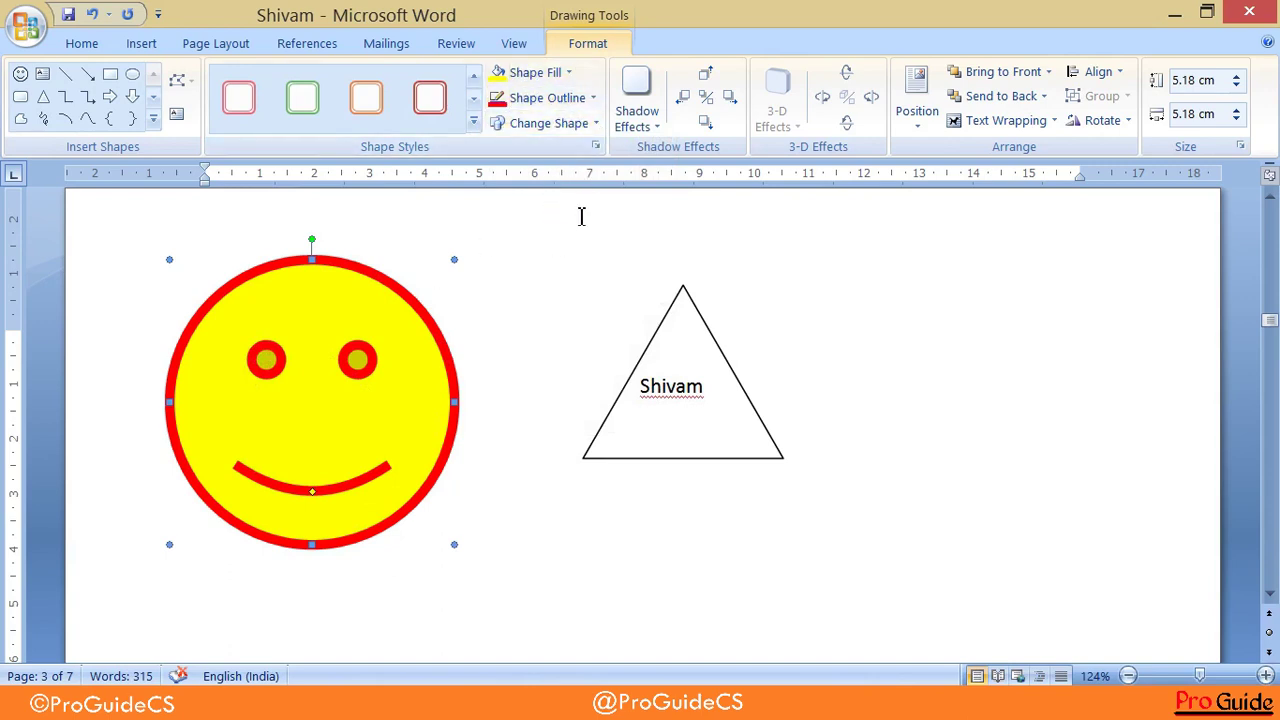
left_click(657, 340)
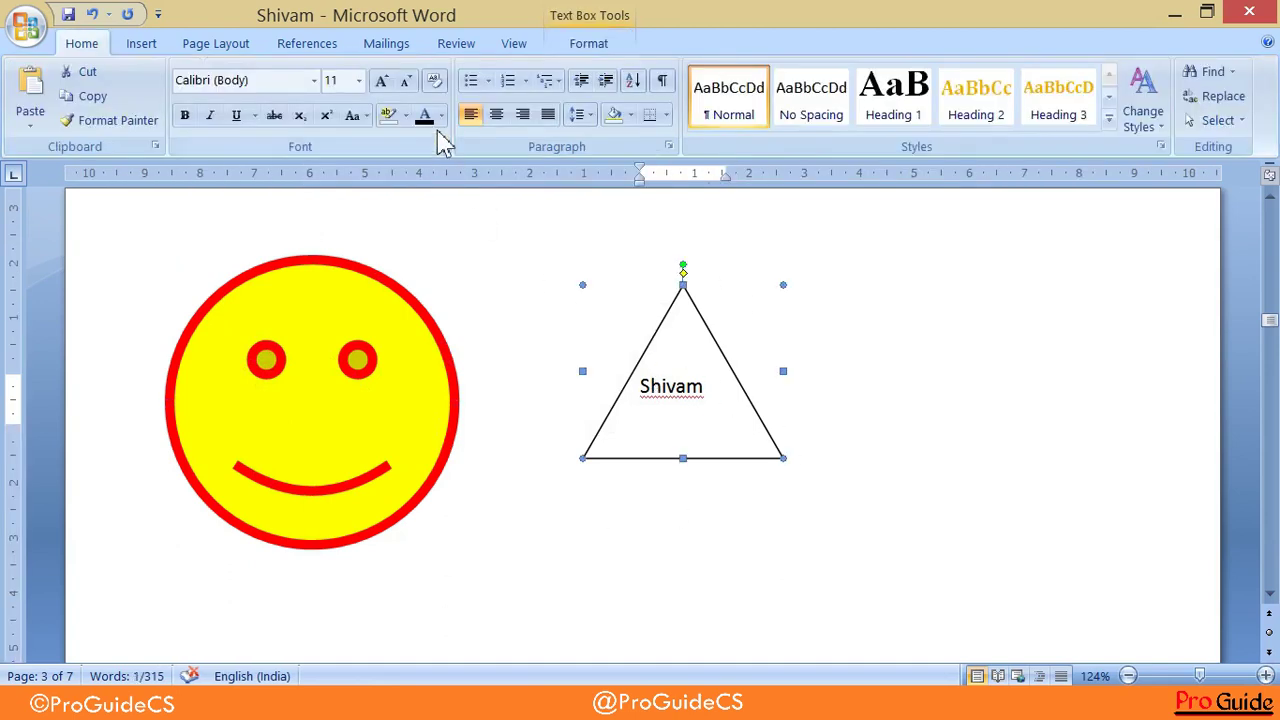
Change the triangle to a Donut, delete its label text, and apply a thick green outline style
left_click(580, 45)
left_click(490, 121)
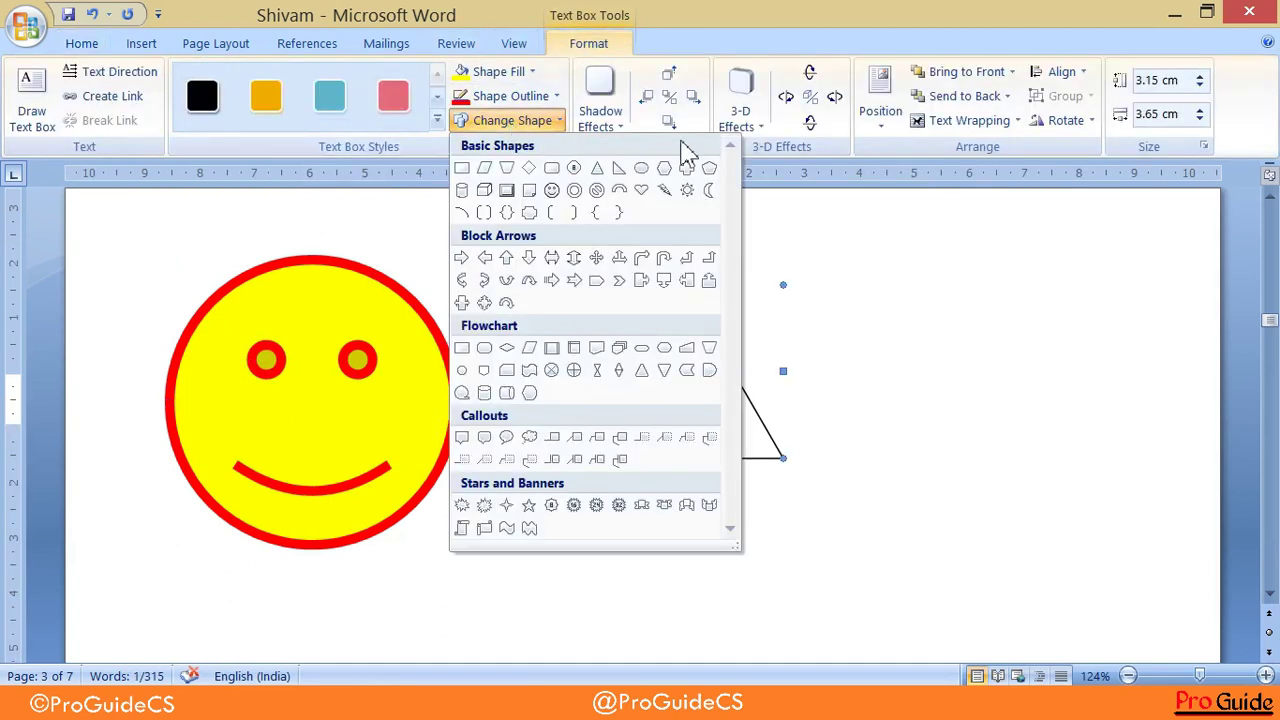
left_click(574, 191)
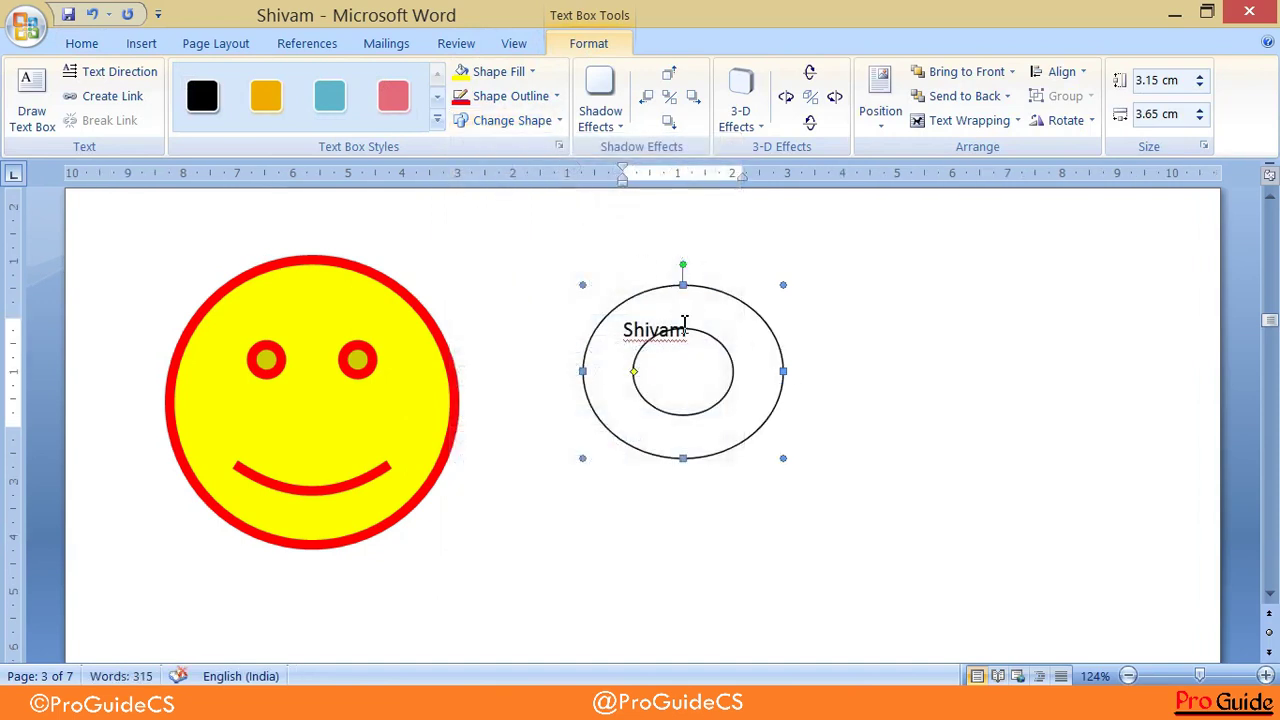
left_click_drag(686, 330, 601, 330)
key("Delete")
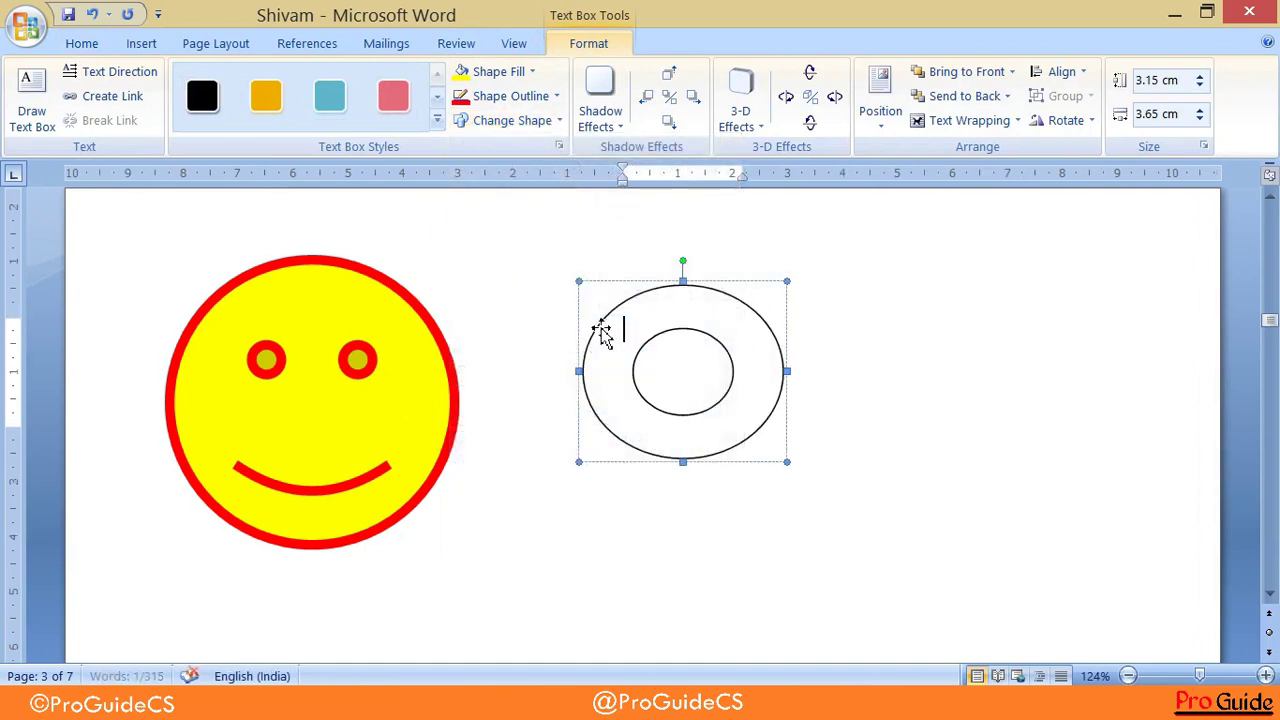
left_click(697, 284)
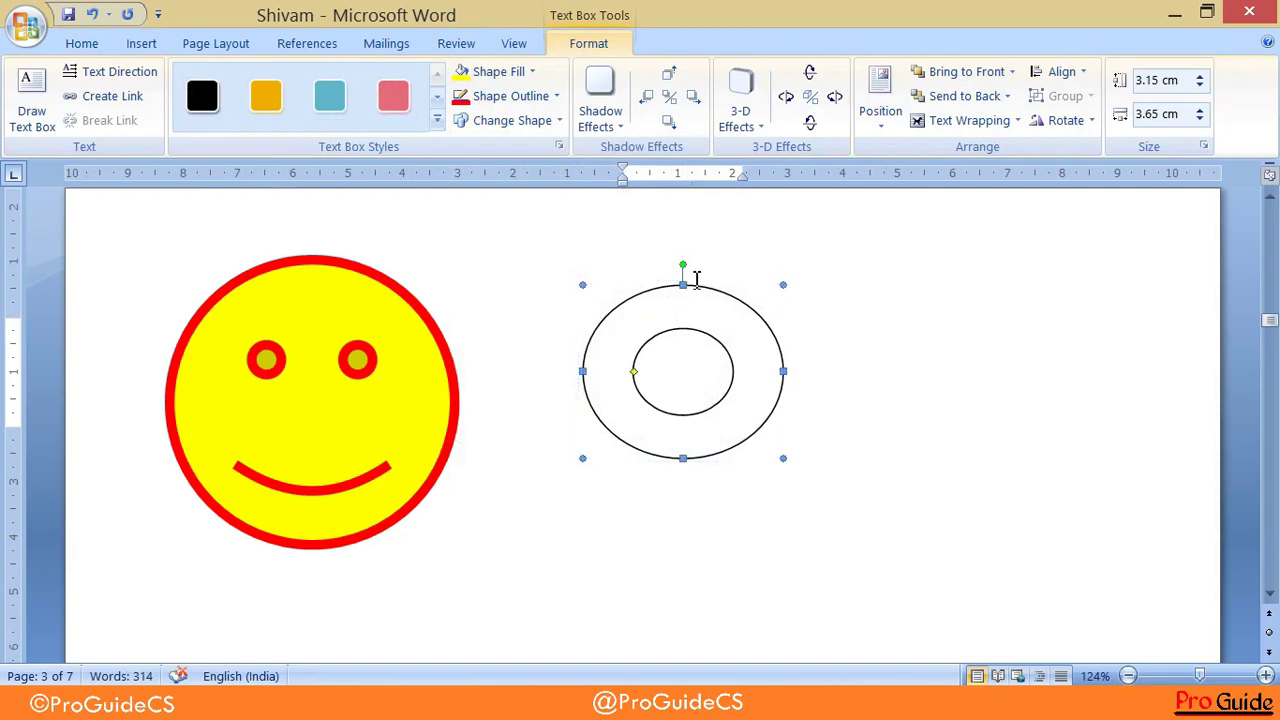
left_click(437, 119)
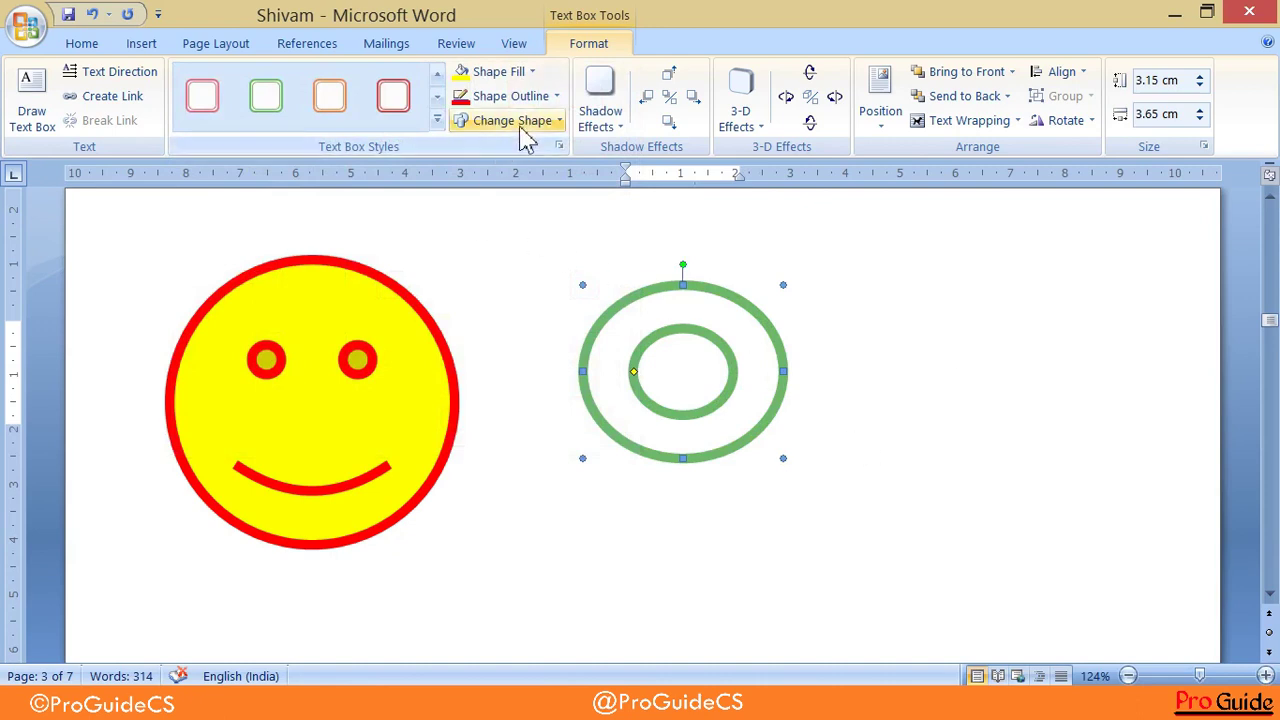
left_click(401, 293)
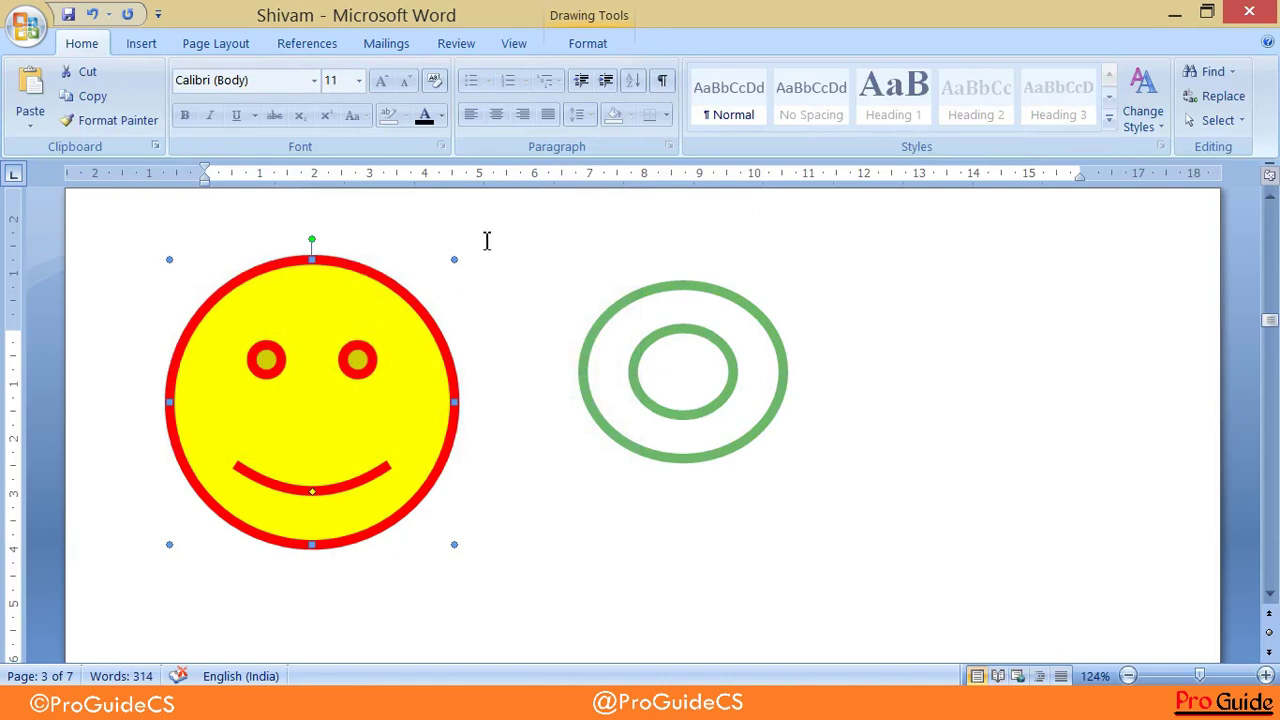
Apply a grey Perspective Shadow to the yellow smiley face
left_click(610, 45)
left_click(634, 128)
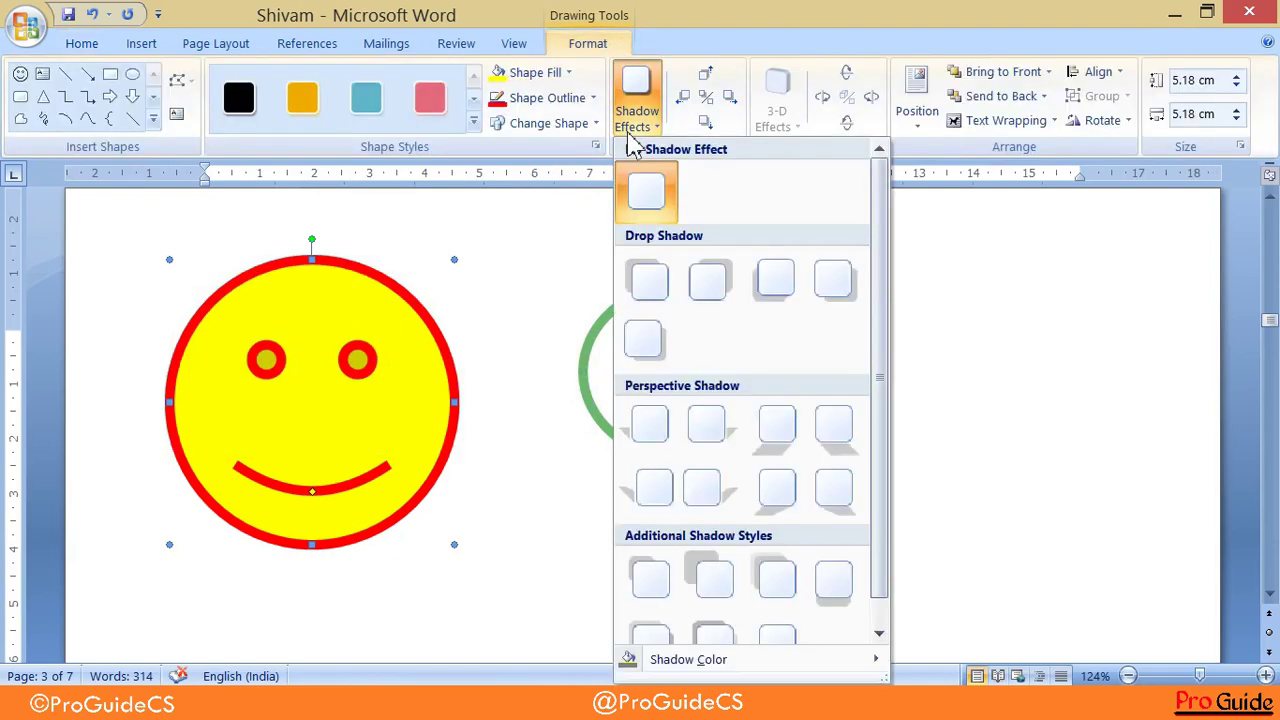
left_click(660, 450)
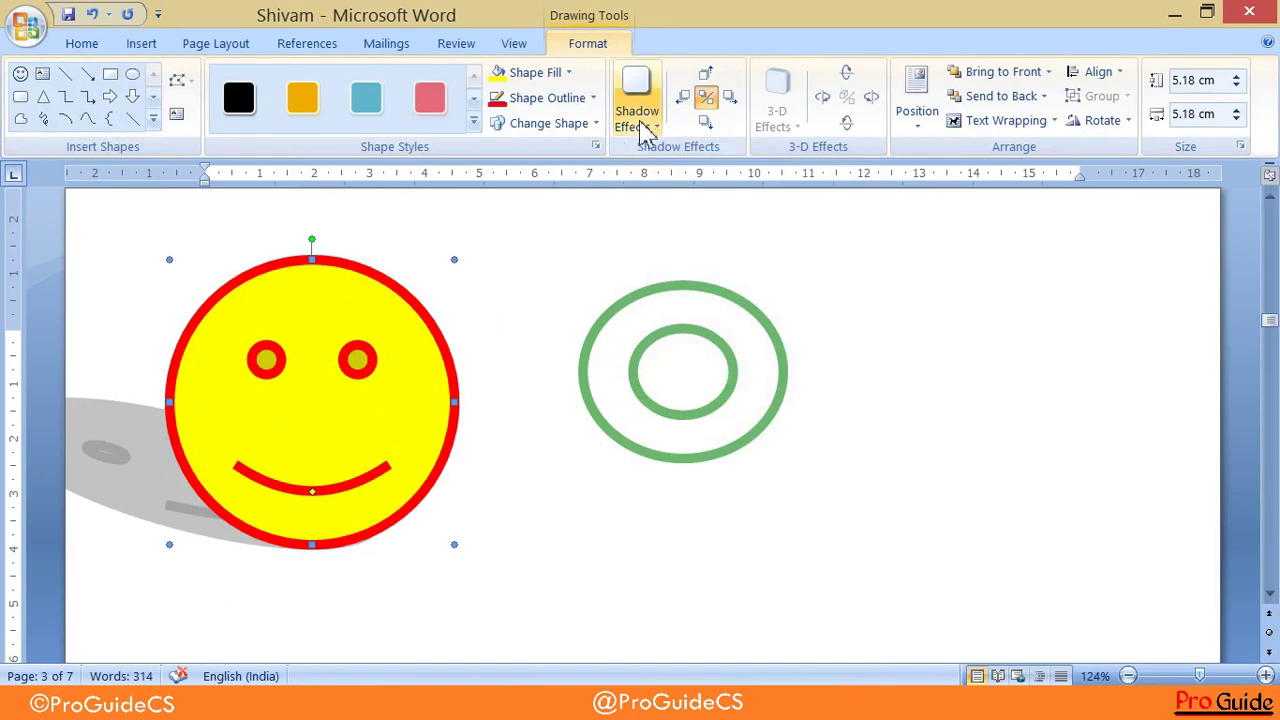
left_click(638, 124)
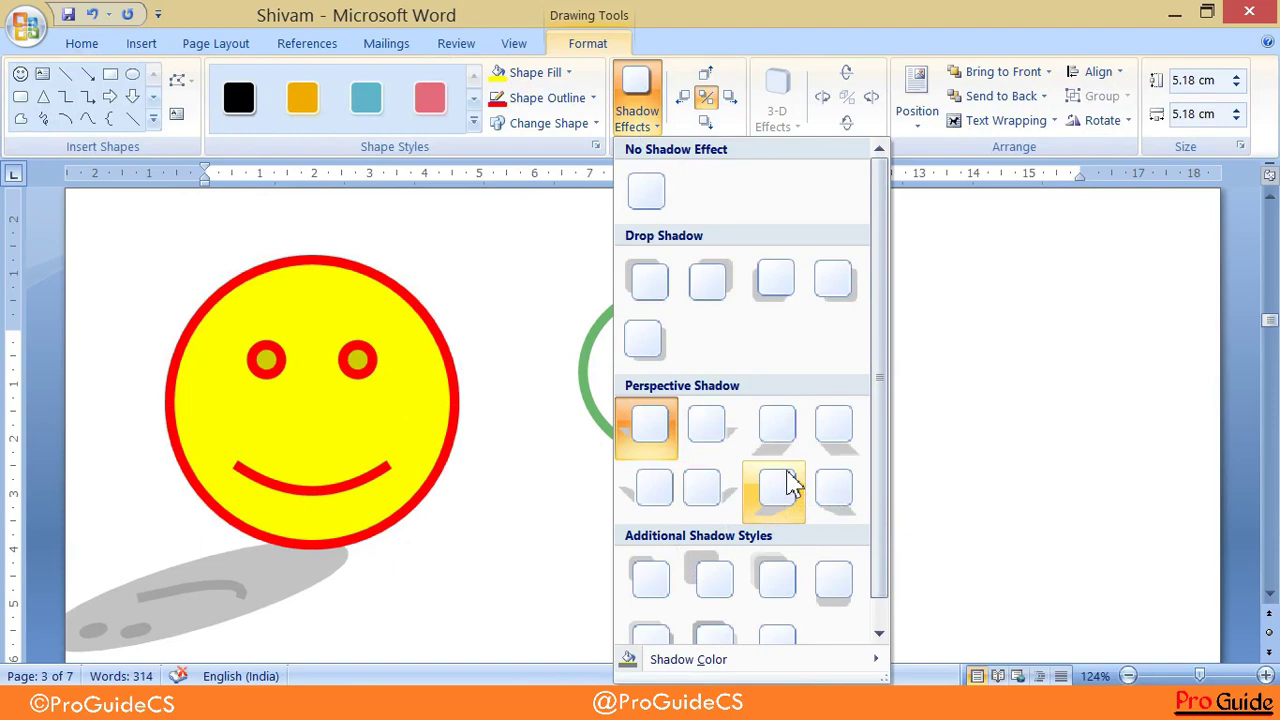
left_click(829, 432)
scroll(400, 529, "down", 6)
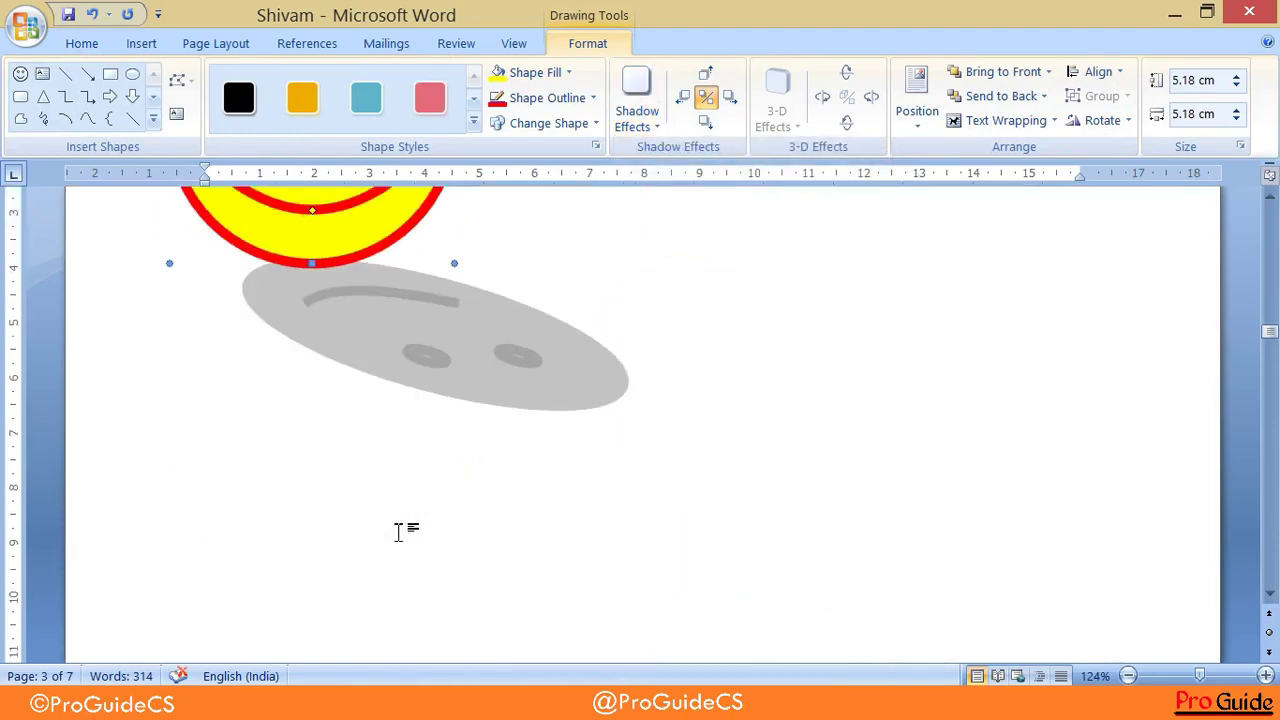
scroll(400, 529, "up", 5)
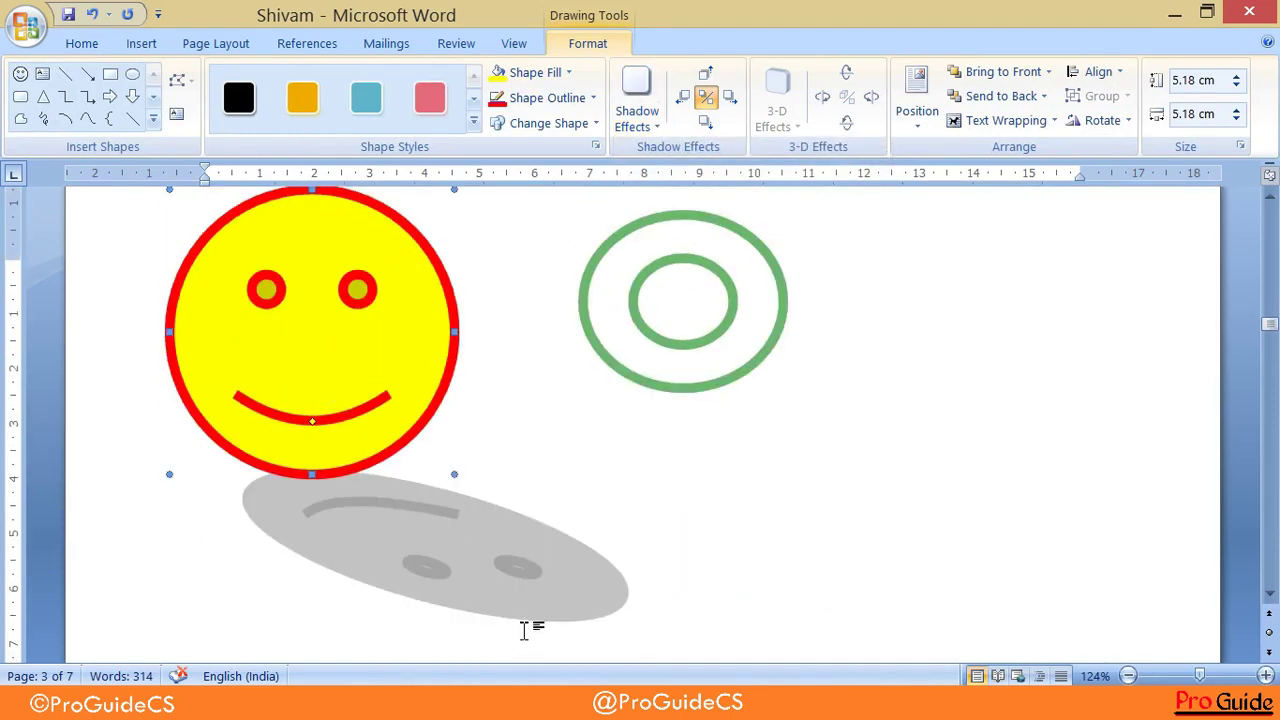
Nudge the smiley's shadow three steps left, three up, two down and two right
left_click(684, 100)
left_click(684, 100)
left_click(684, 100)
left_click(706, 74)
left_click(706, 74)
left_click(706, 74)
left_click(706, 74)
left_click(706, 74)
left_click(706, 122)
left_click(706, 122)
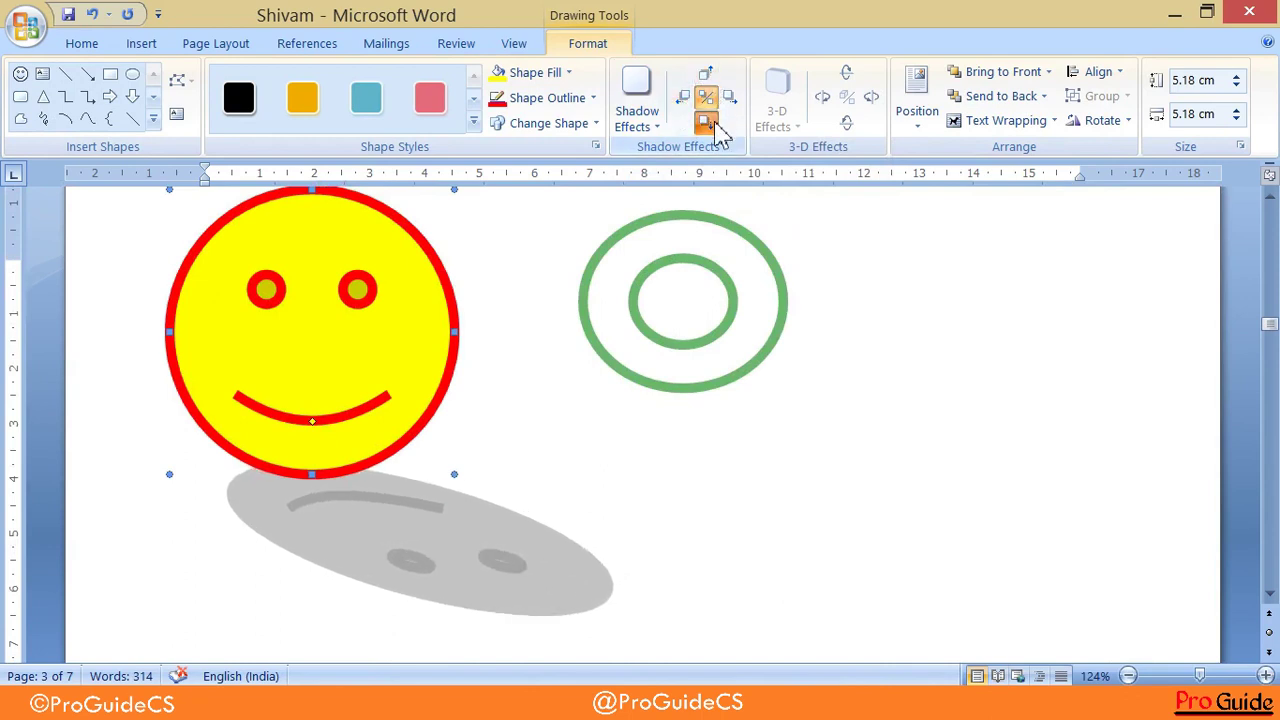
left_click(706, 122)
left_click(729, 97)
left_click(729, 97)
left_click(729, 97)
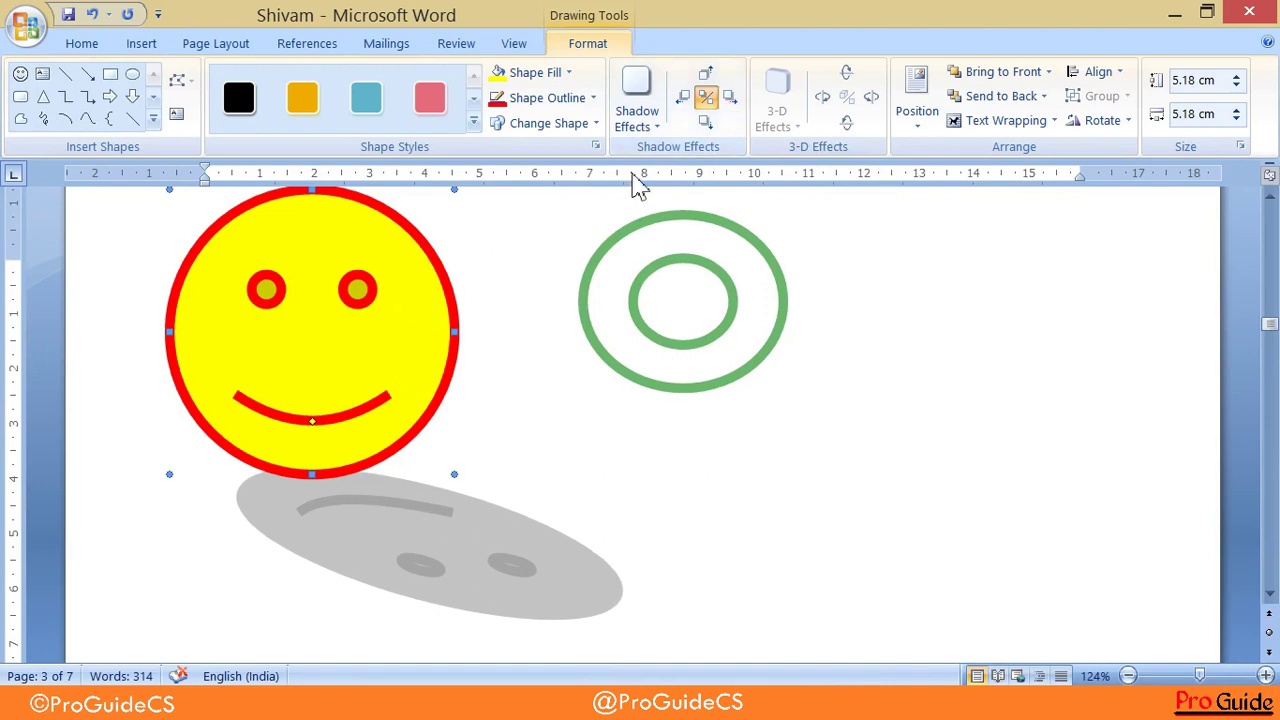
left_click(632, 230)
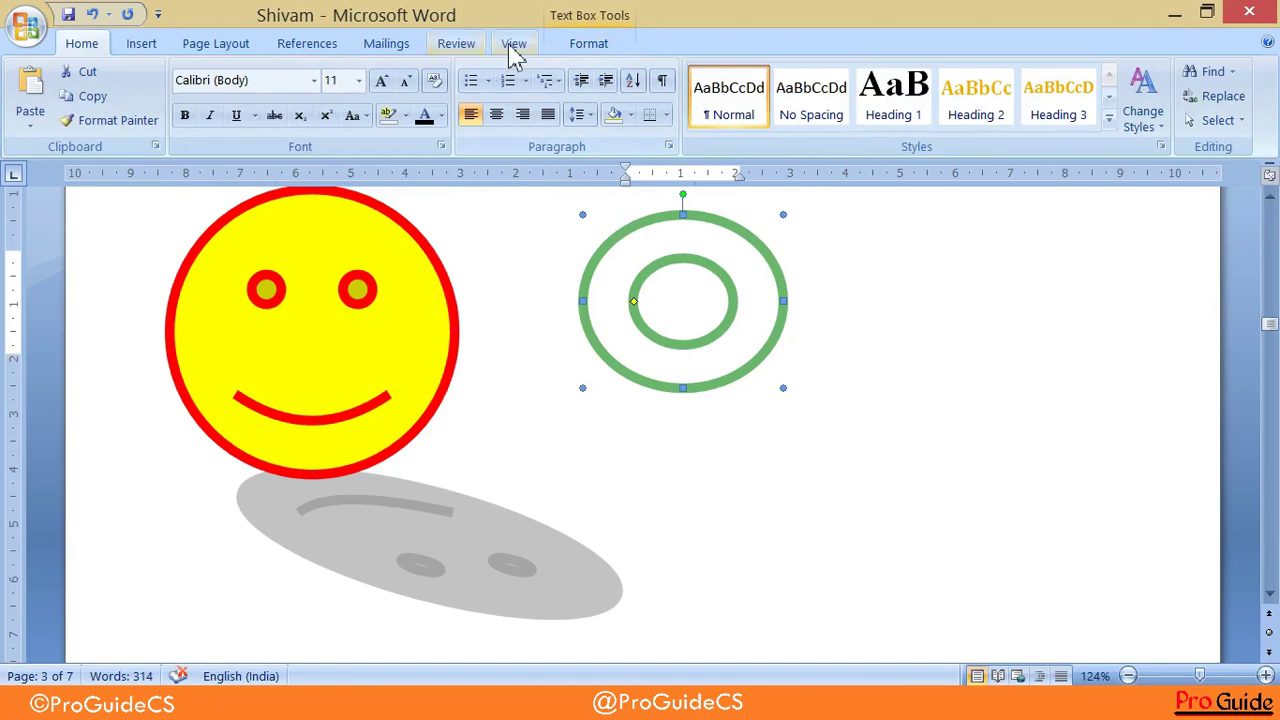
Select the green double ring shape for 3-D formatting
left_click(562, 43)
left_click(316, 325)
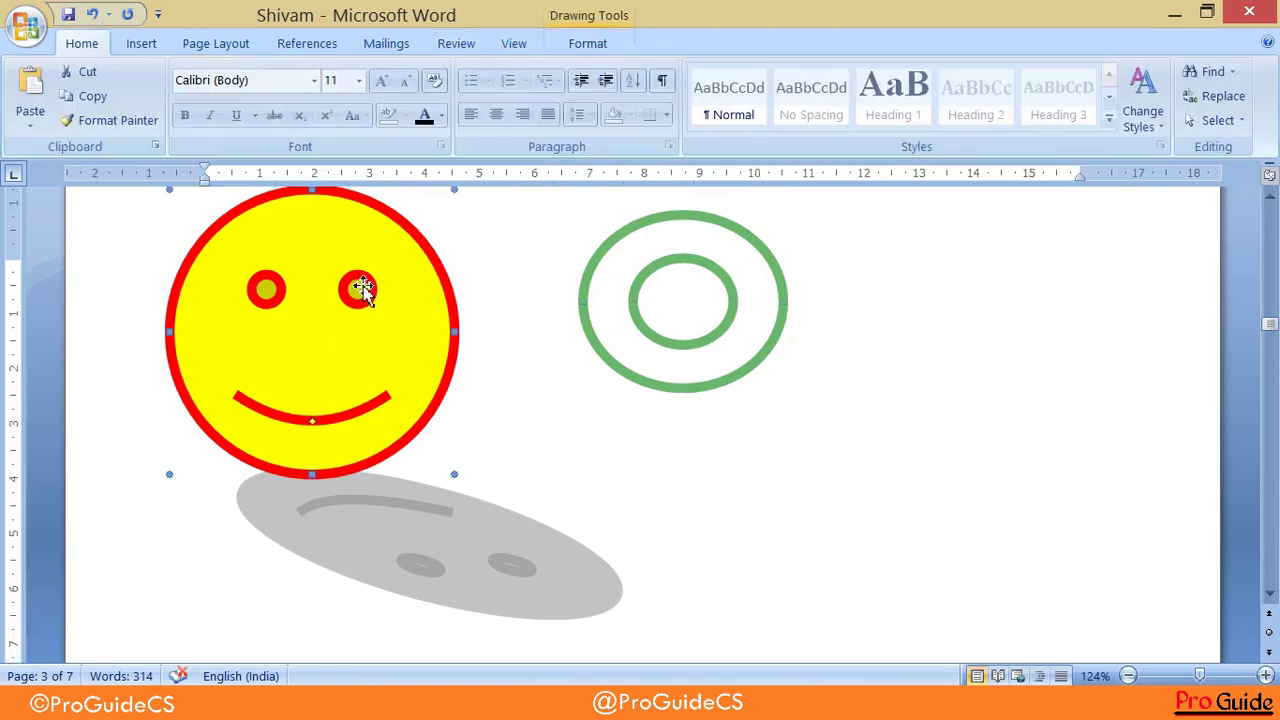
left_click(588, 45)
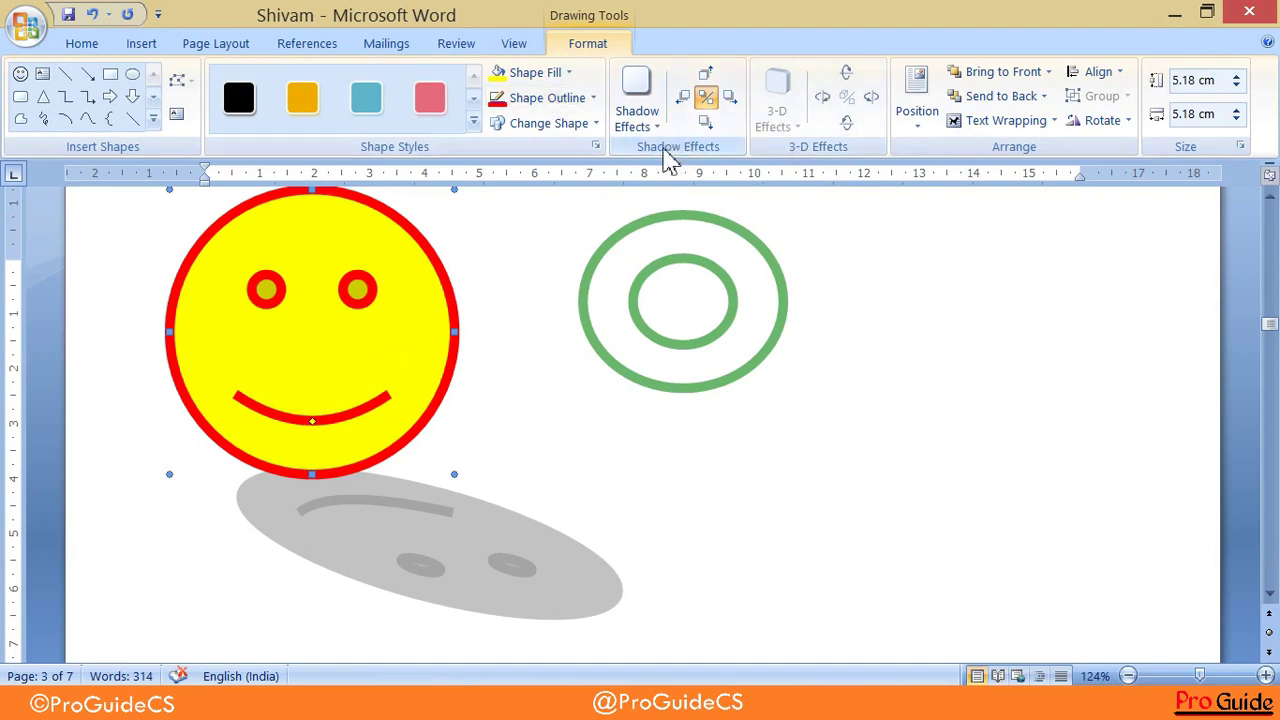
left_click(663, 249)
left_click(663, 249)
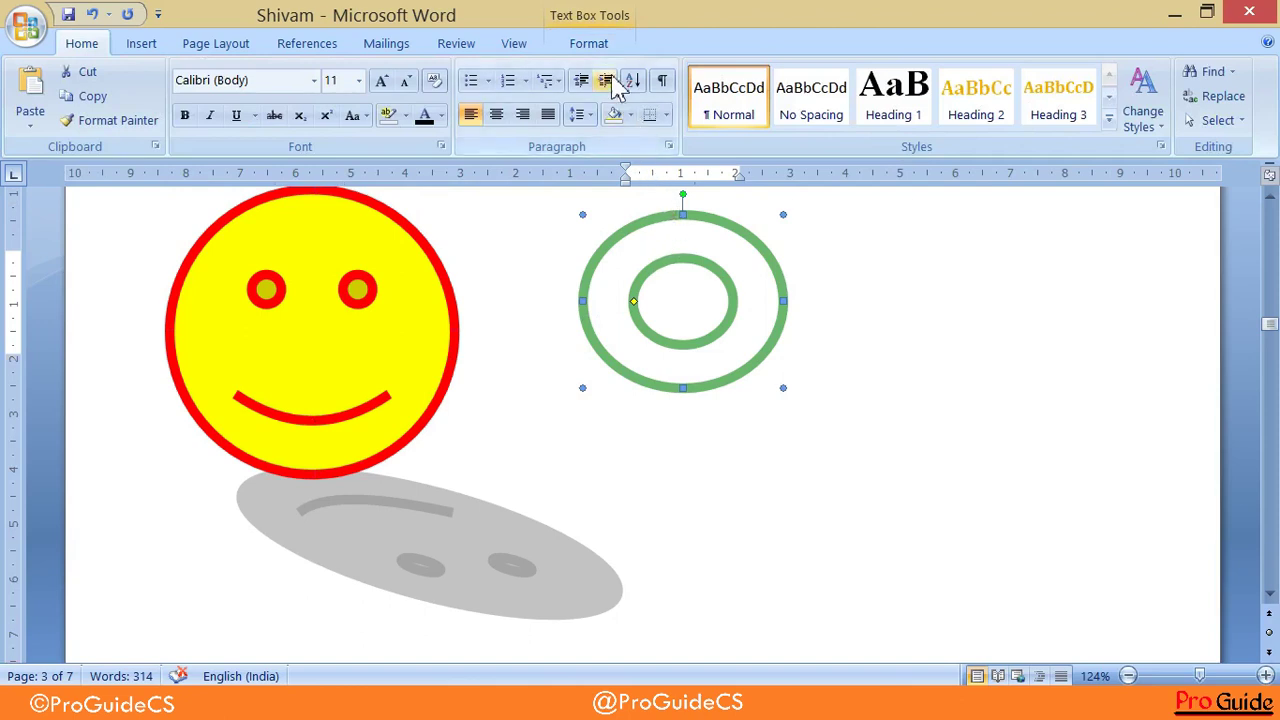
left_click(588, 44)
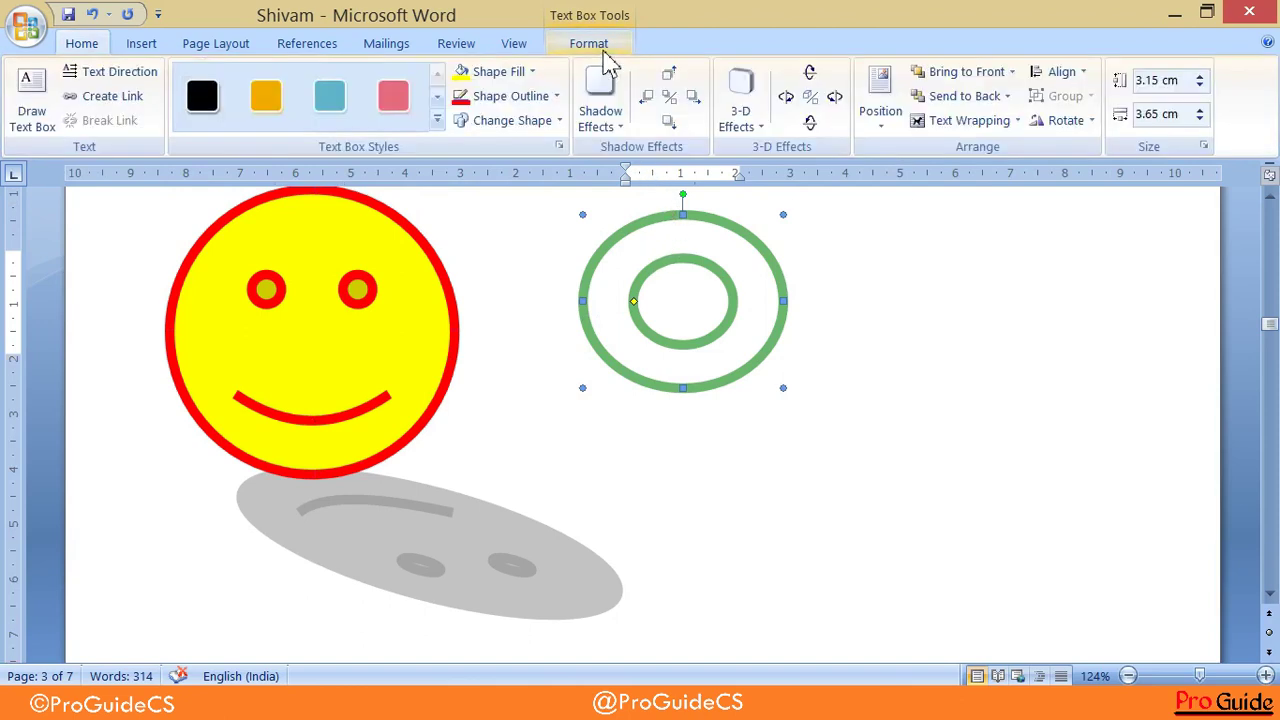
Try Perspective 3-D presets until the ring extrudes into a grey cone
left_click(760, 128)
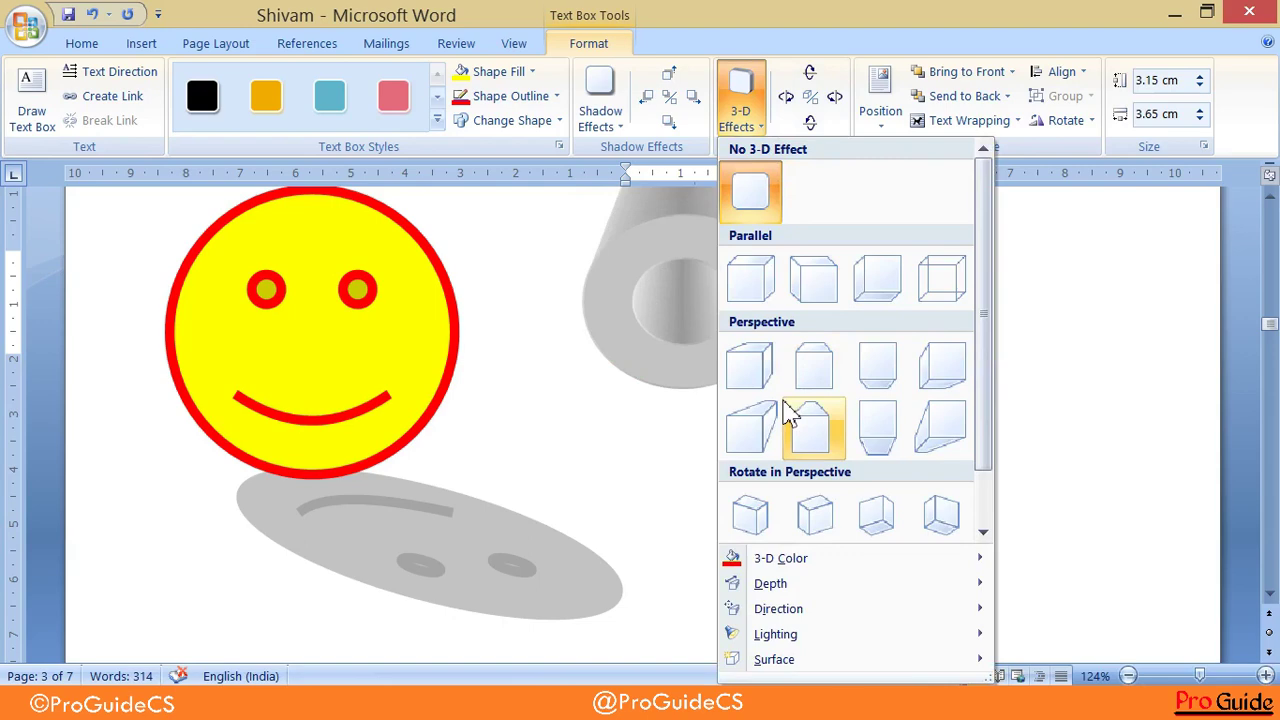
left_click(784, 354)
scroll(908, 368, "up", 3)
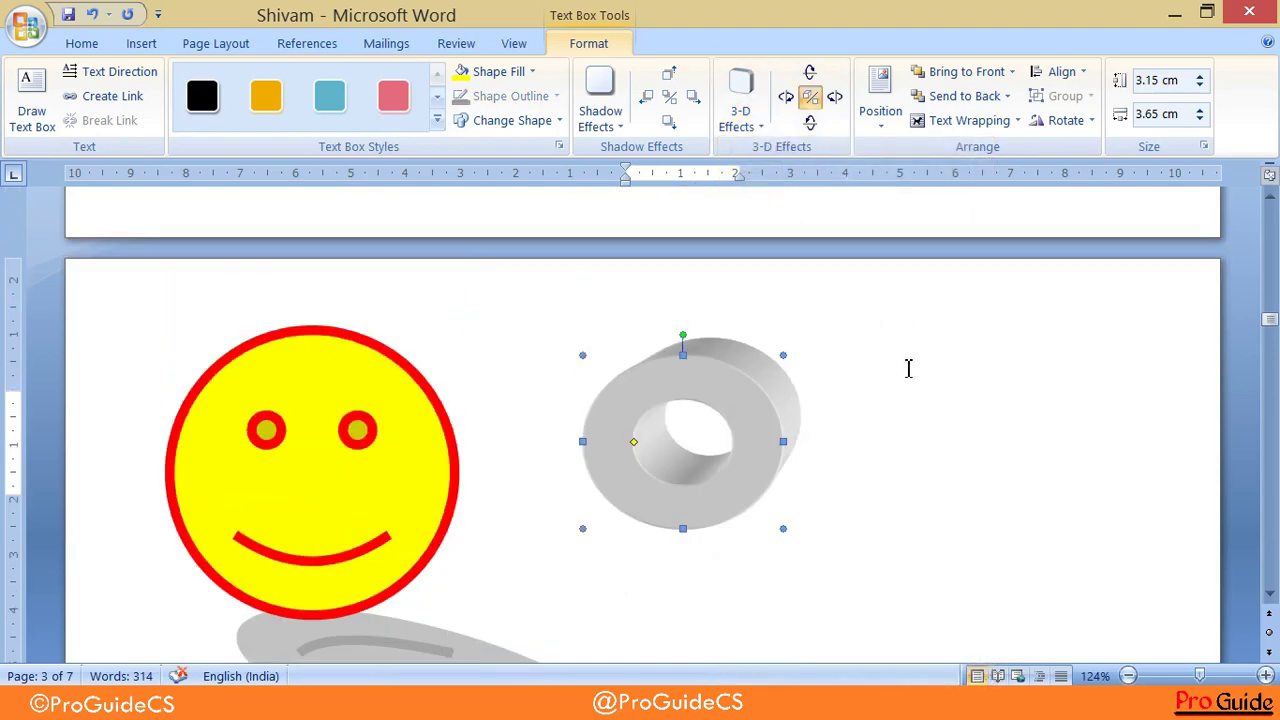
left_click(748, 128)
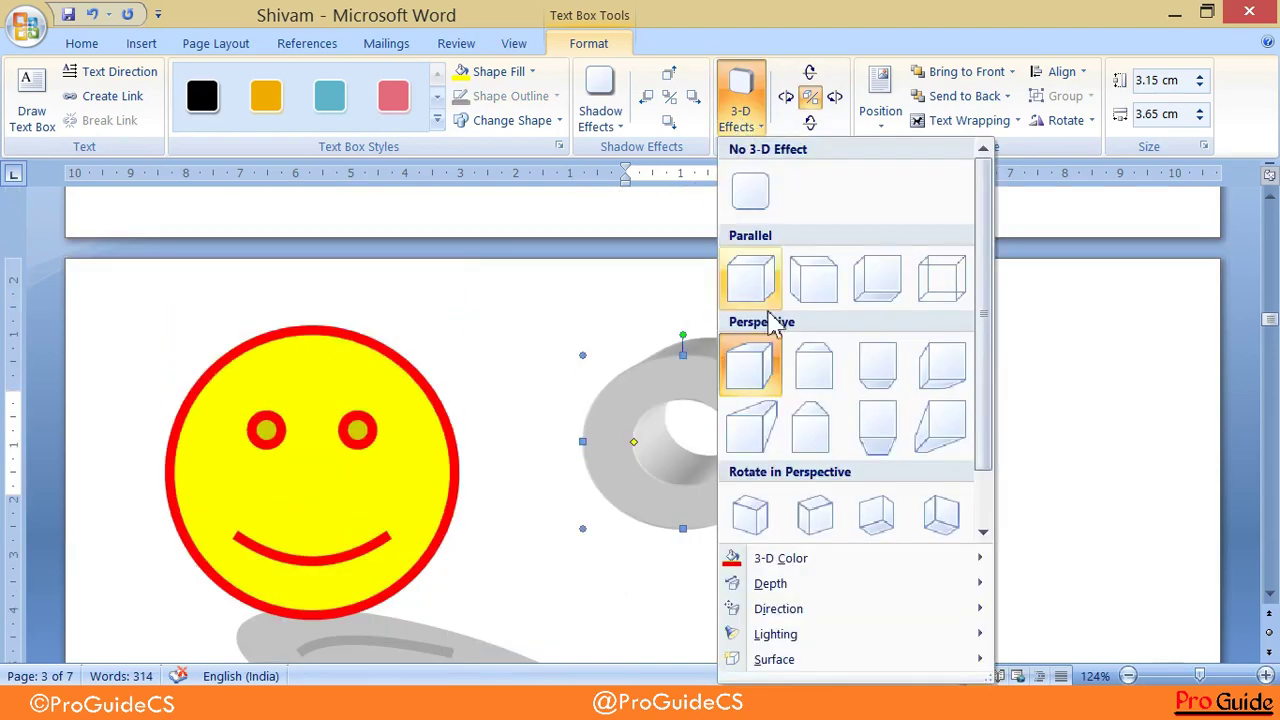
left_click(748, 520)
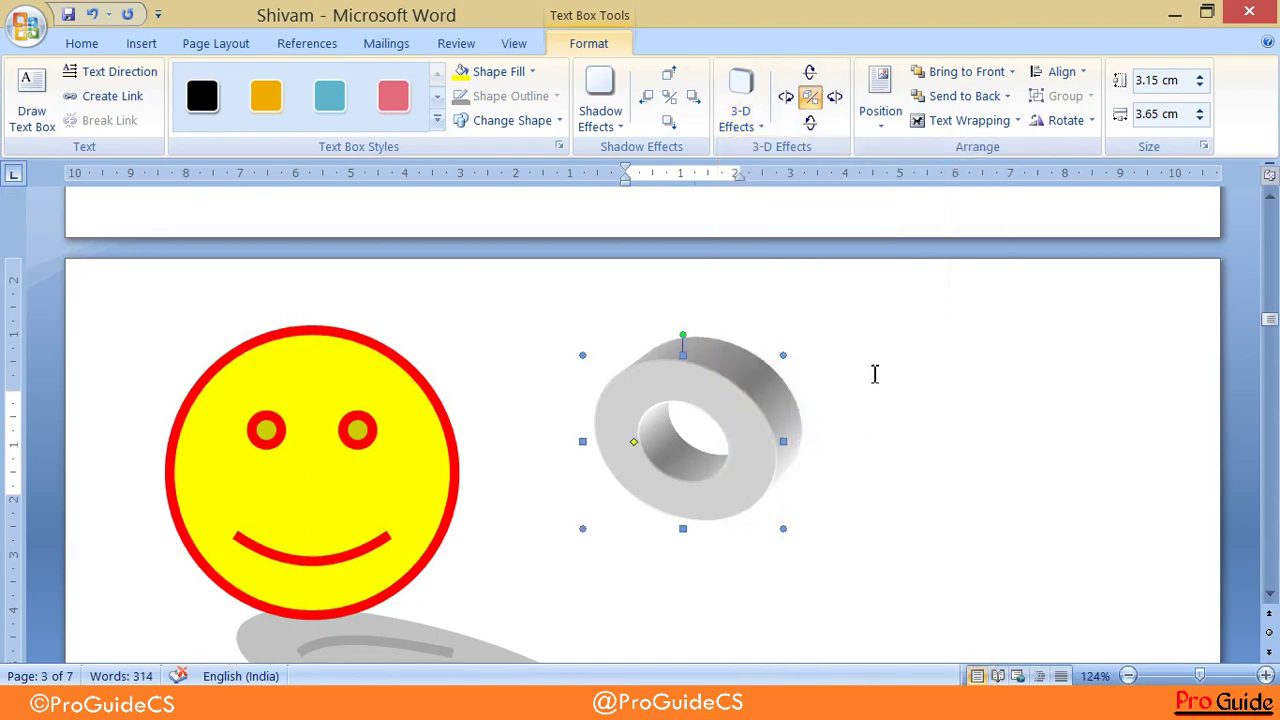
left_click(758, 128)
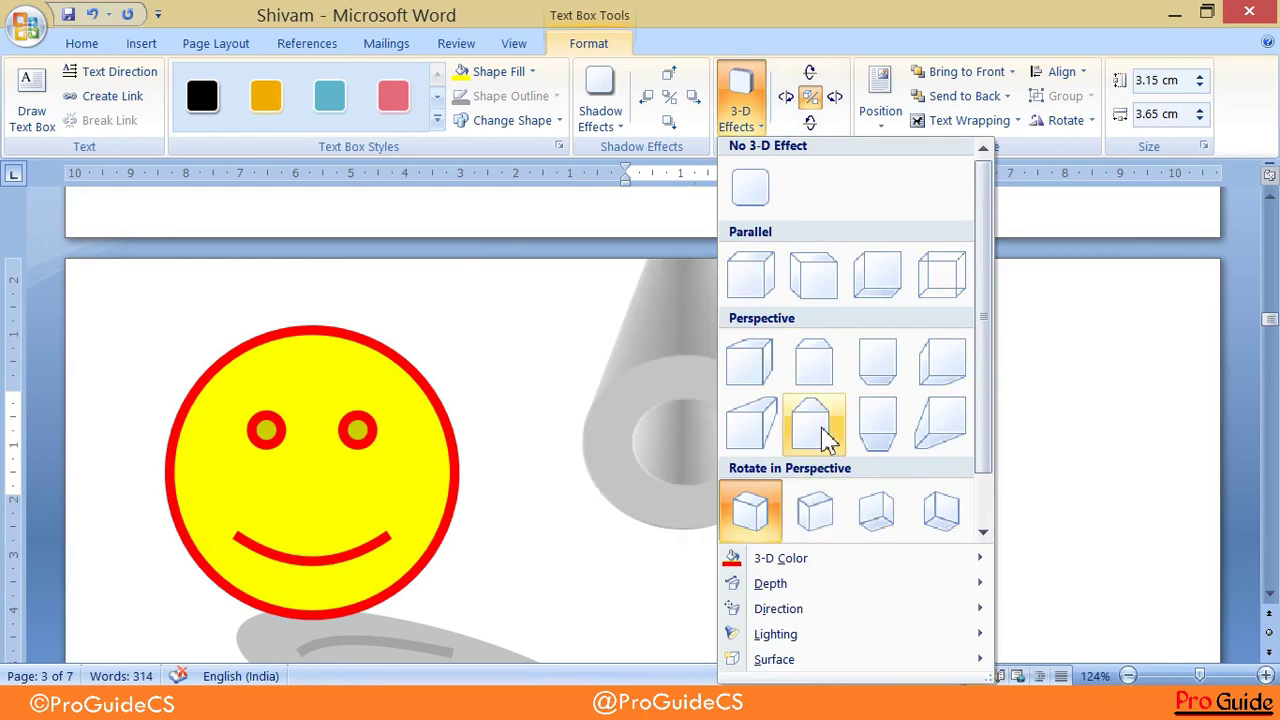
left_click(905, 425)
scroll(825, 480, "down", 3)
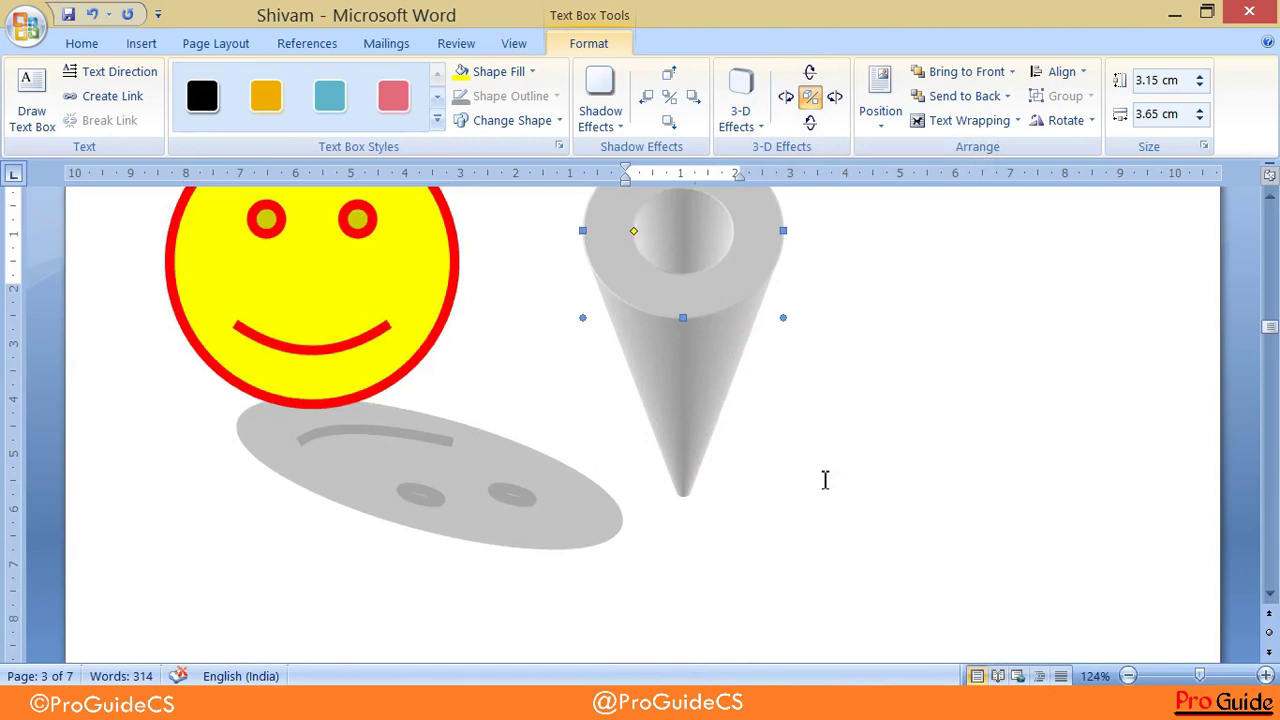
scroll(825, 480, "up", 2)
Tilt the 3-D cone so it stretches out to the right
left_click(786, 97)
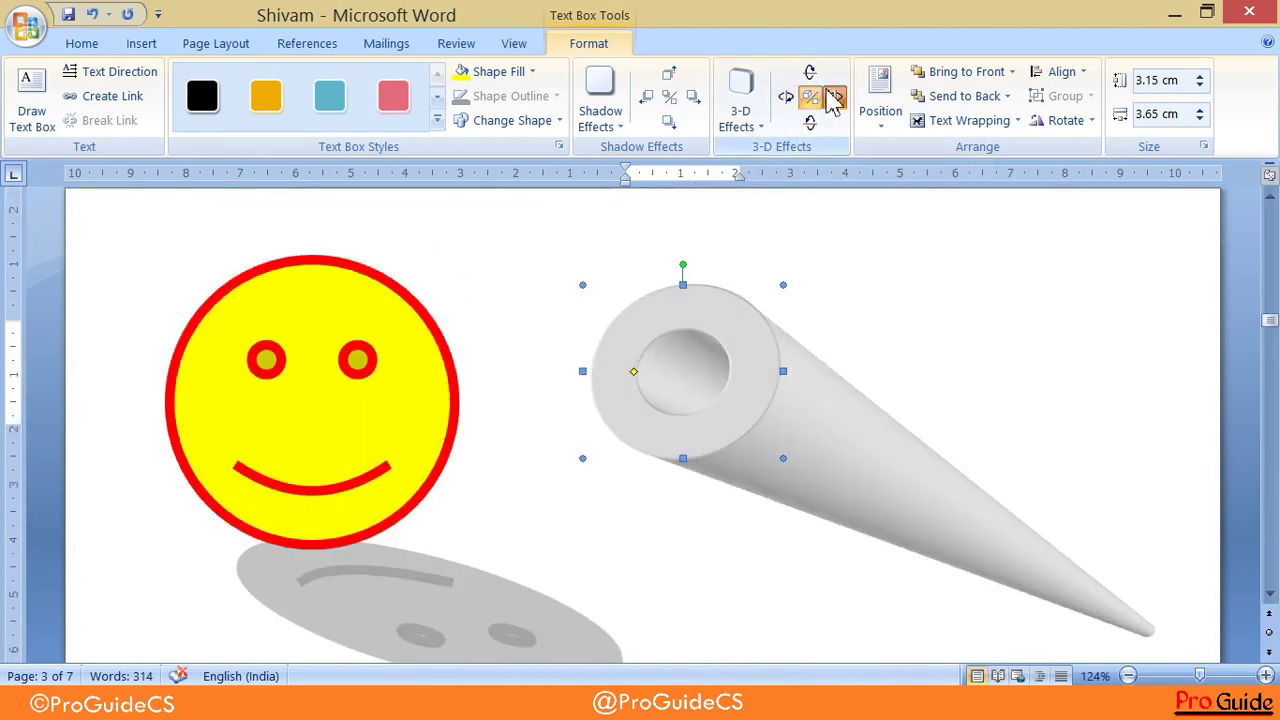
left_click(834, 97)
left_click(811, 73)
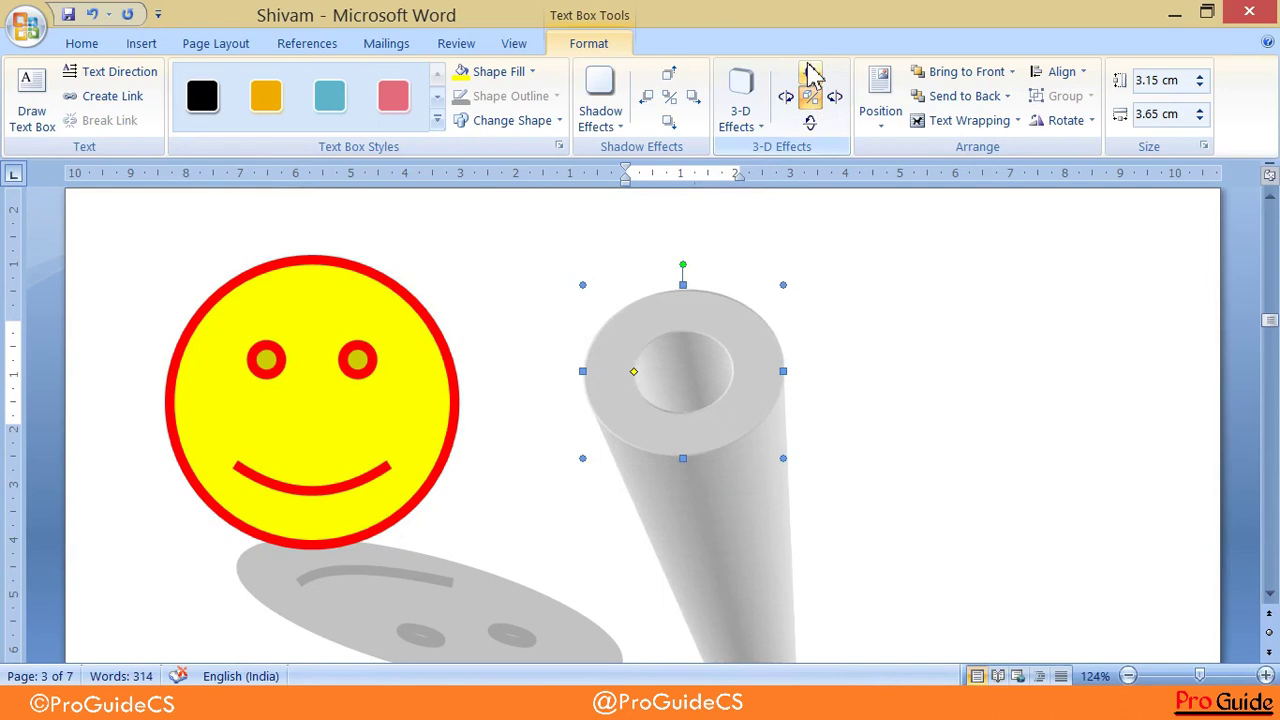
left_click(812, 123)
left_click(813, 124)
left_click(789, 100)
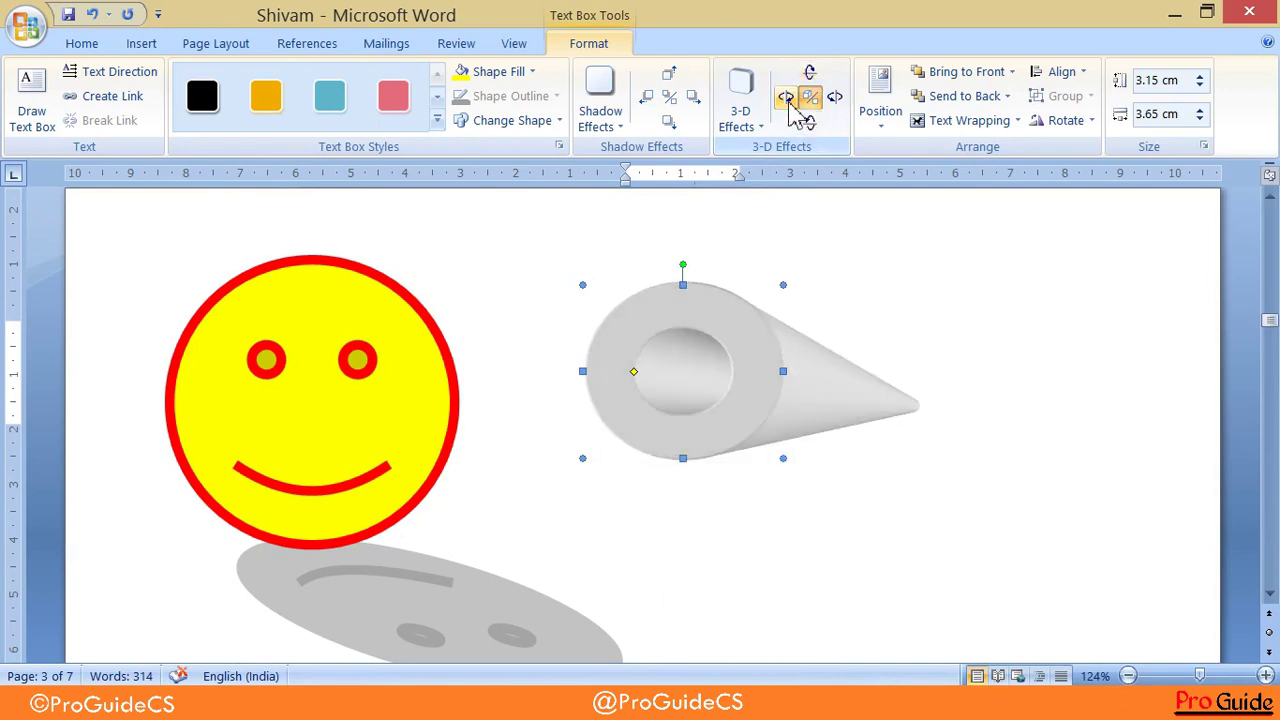
left_click(789, 101)
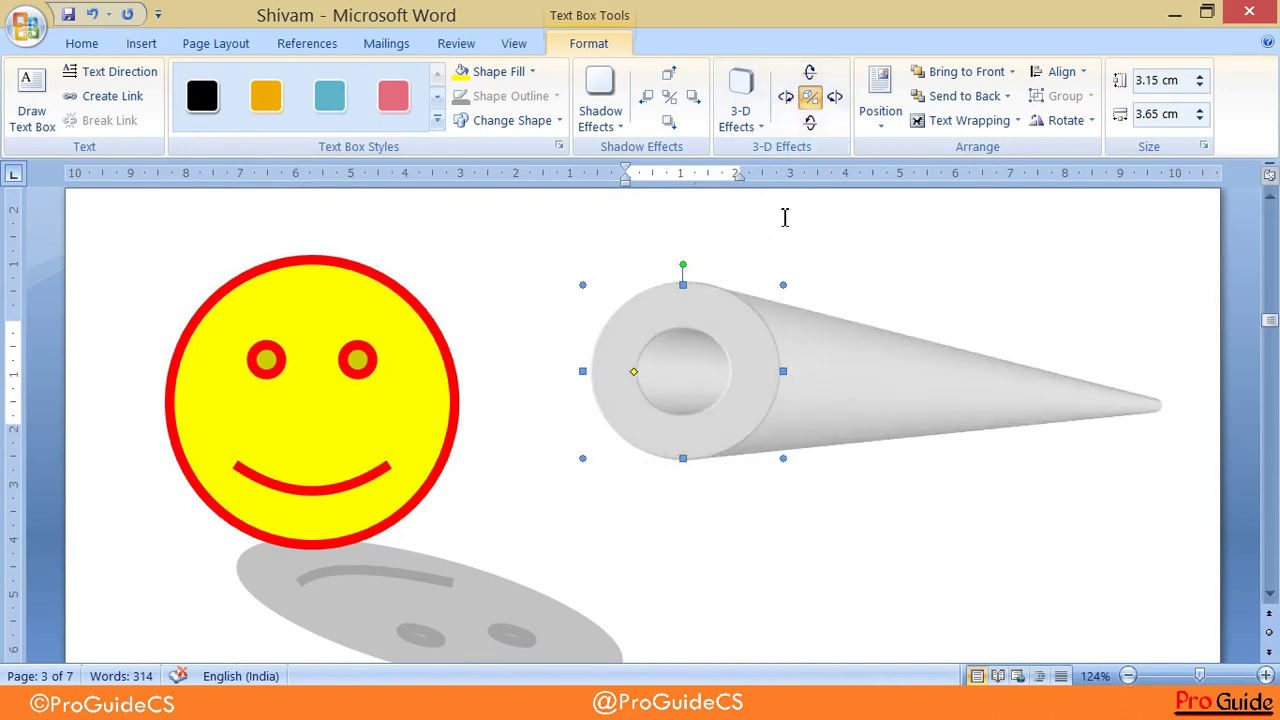
left_click(437, 120)
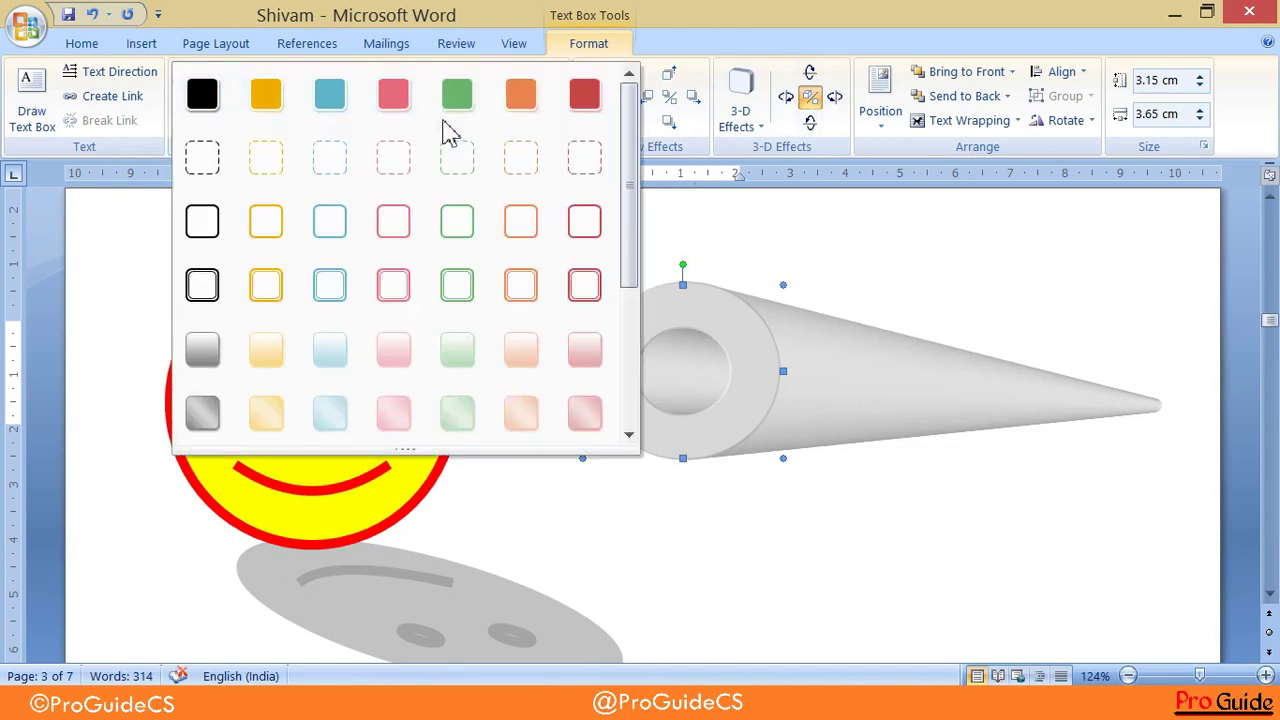
Apply a pink double-outline text box style to the cone
left_click(394, 287)
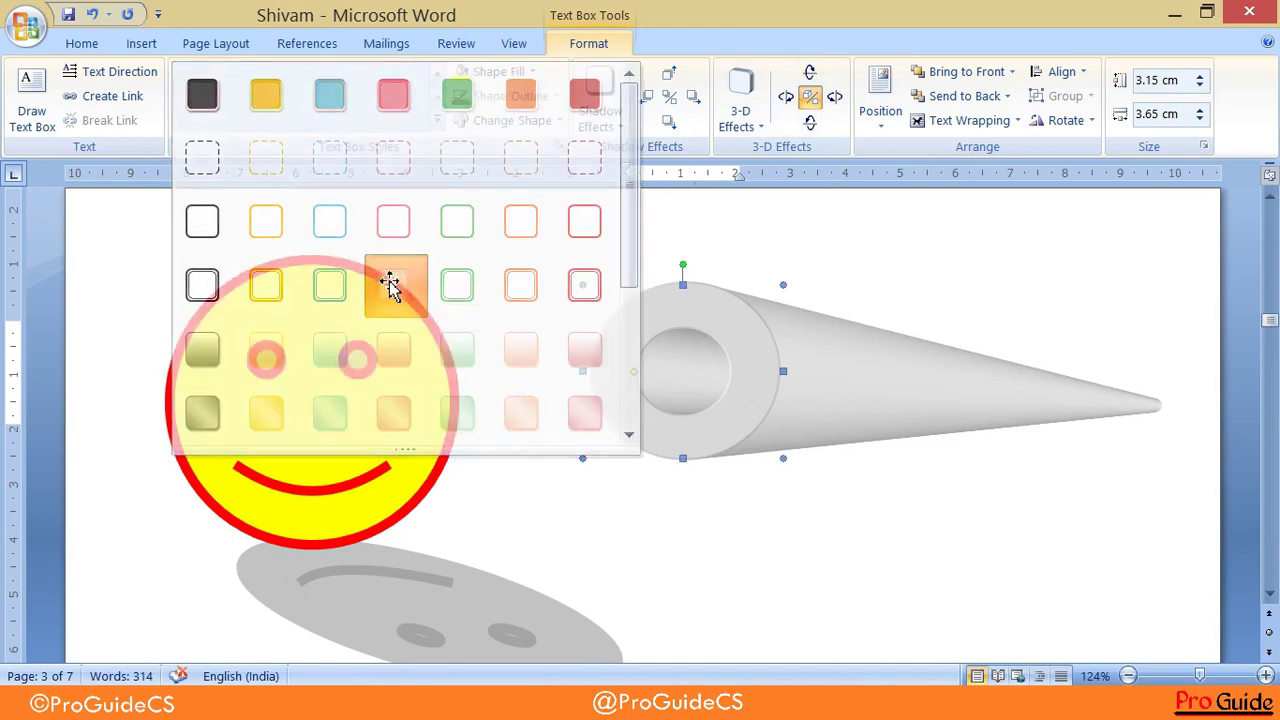
left_click(708, 338)
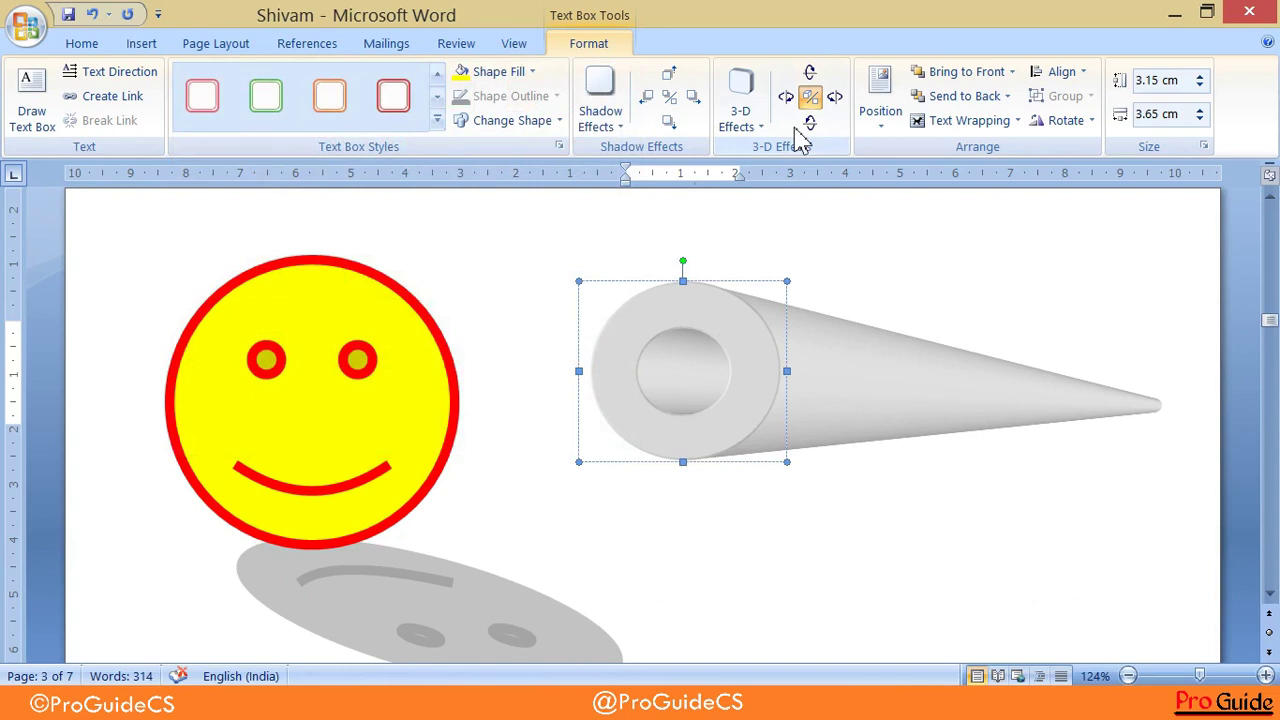
left_click(643, 288)
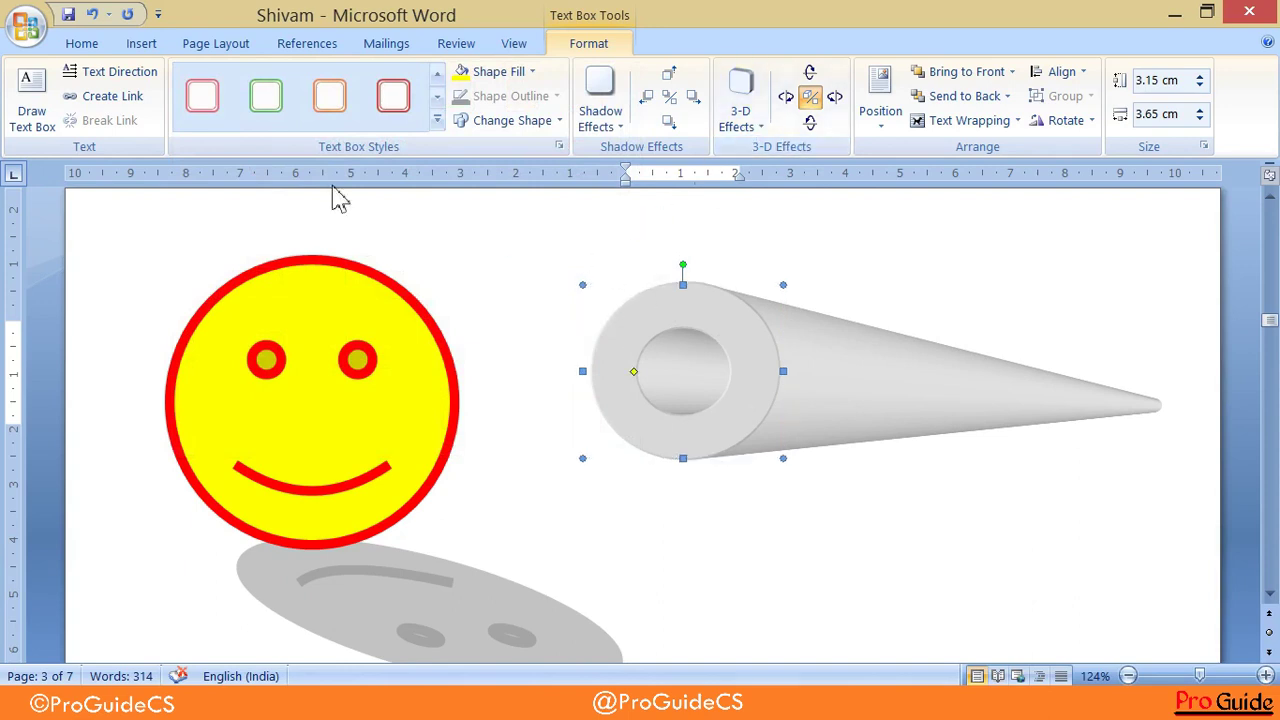
Fill the cone with yellow to match the smiley
left_click(460, 72)
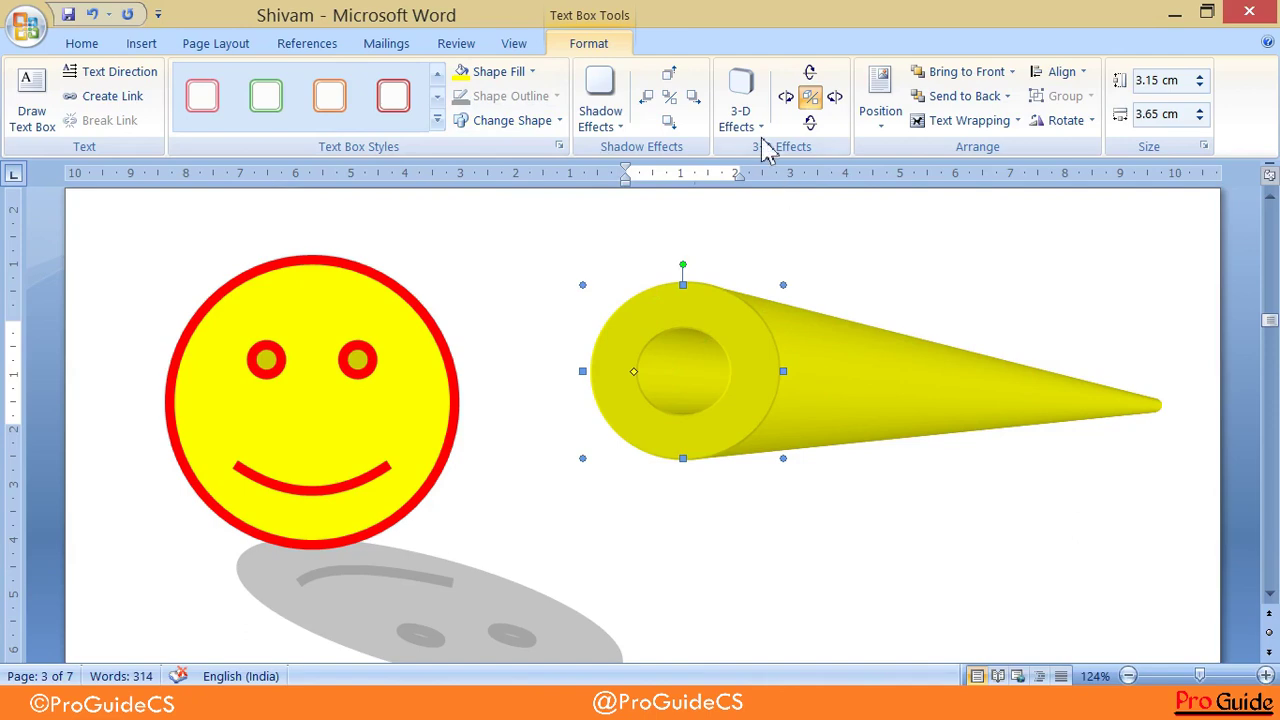
scroll(1020, 300, "up", 10)
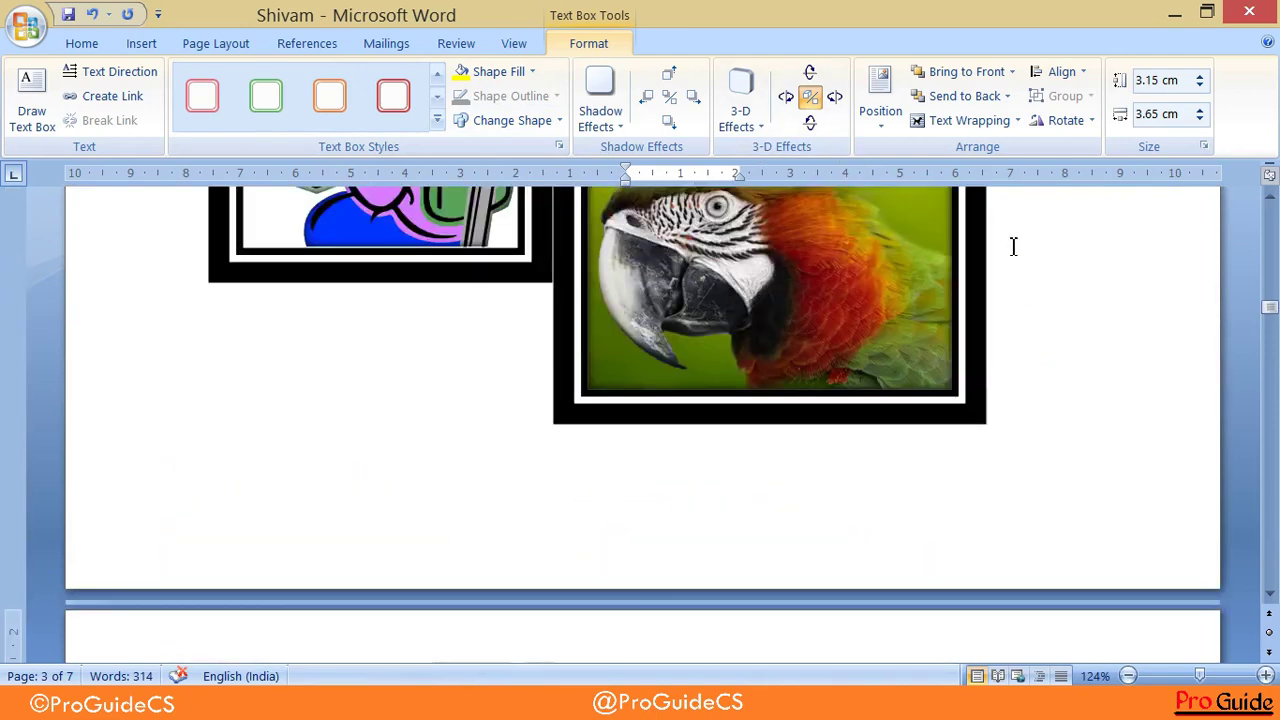
scroll(960, 157, "up", 2)
scroll(960, 157, "down", 2)
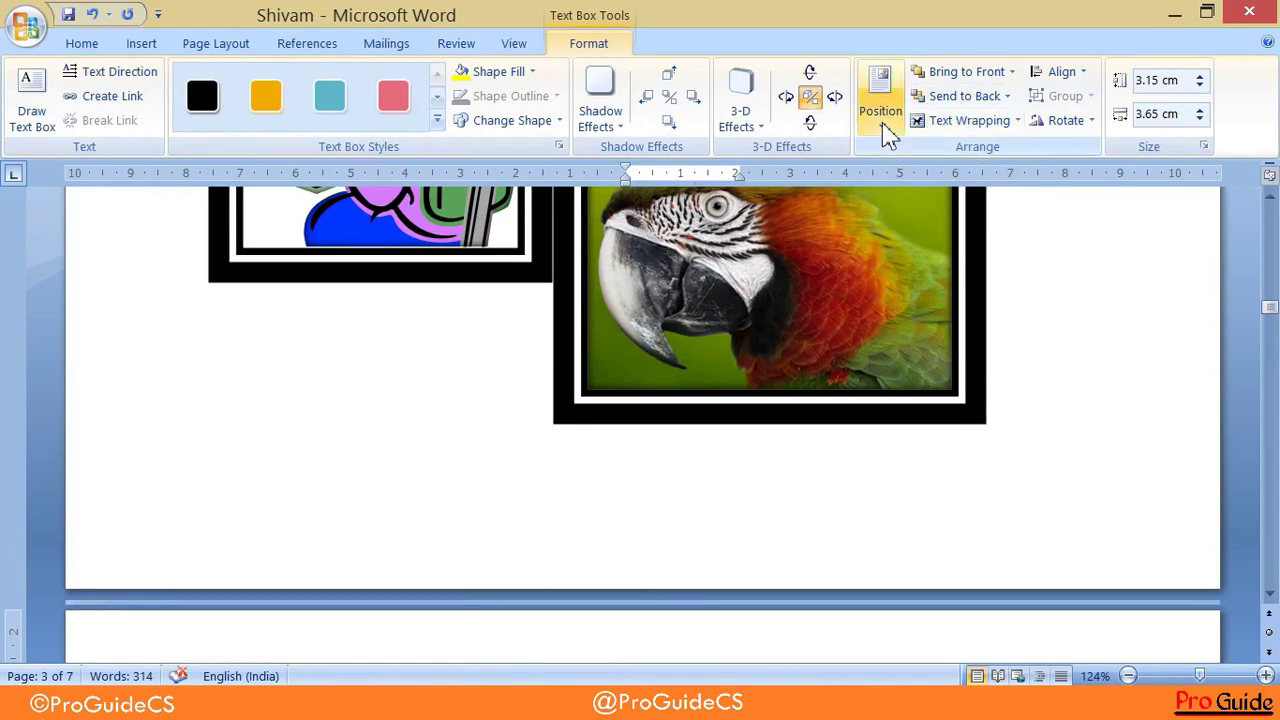
scroll(831, 246, "down", 5)
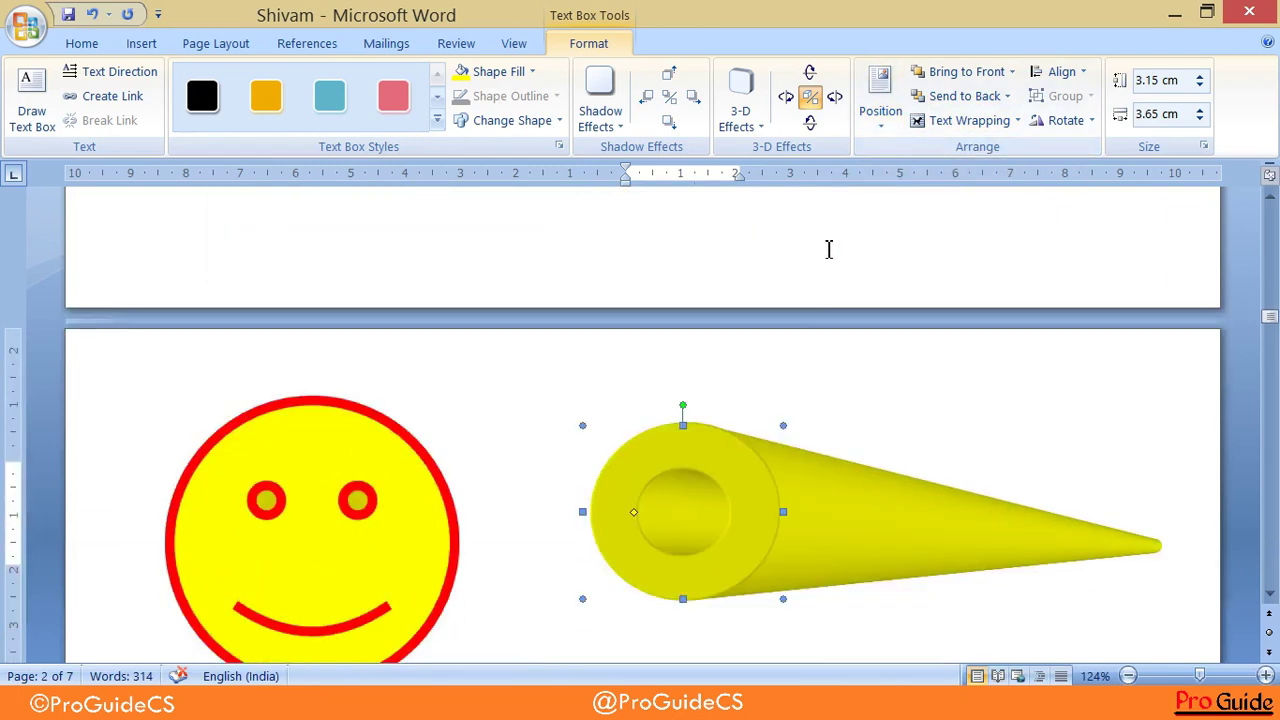
scroll(517, 474, "down", 1)
left_click(735, 408)
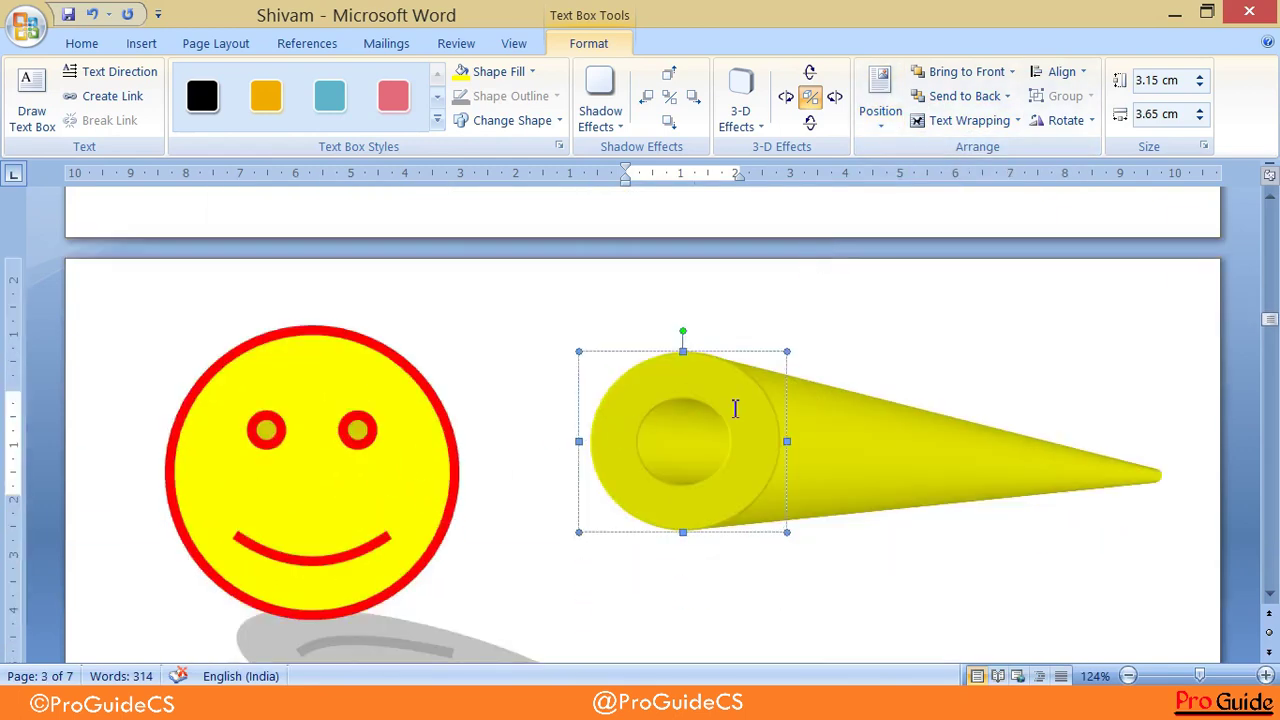
Re-tilt the yellow cone rightward, undoing and redoing the last tilt, then deselect it
left_click(785, 392)
left_click(786, 99)
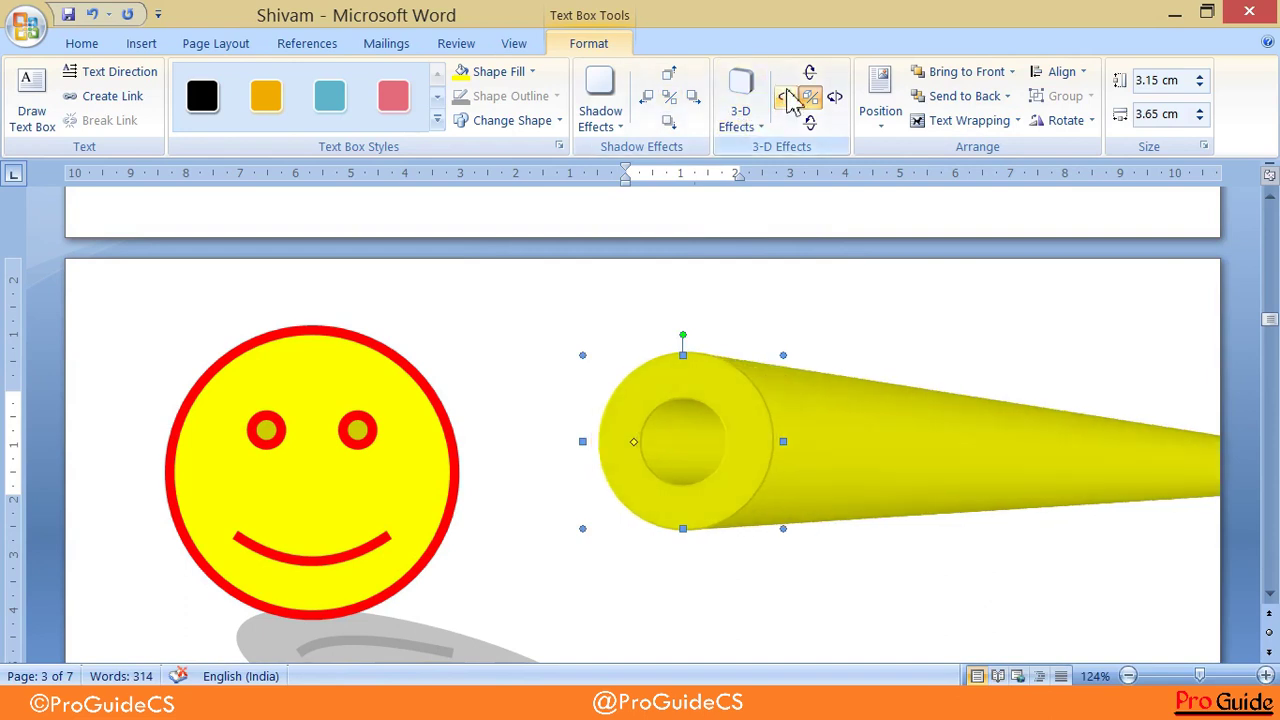
left_click(834, 97)
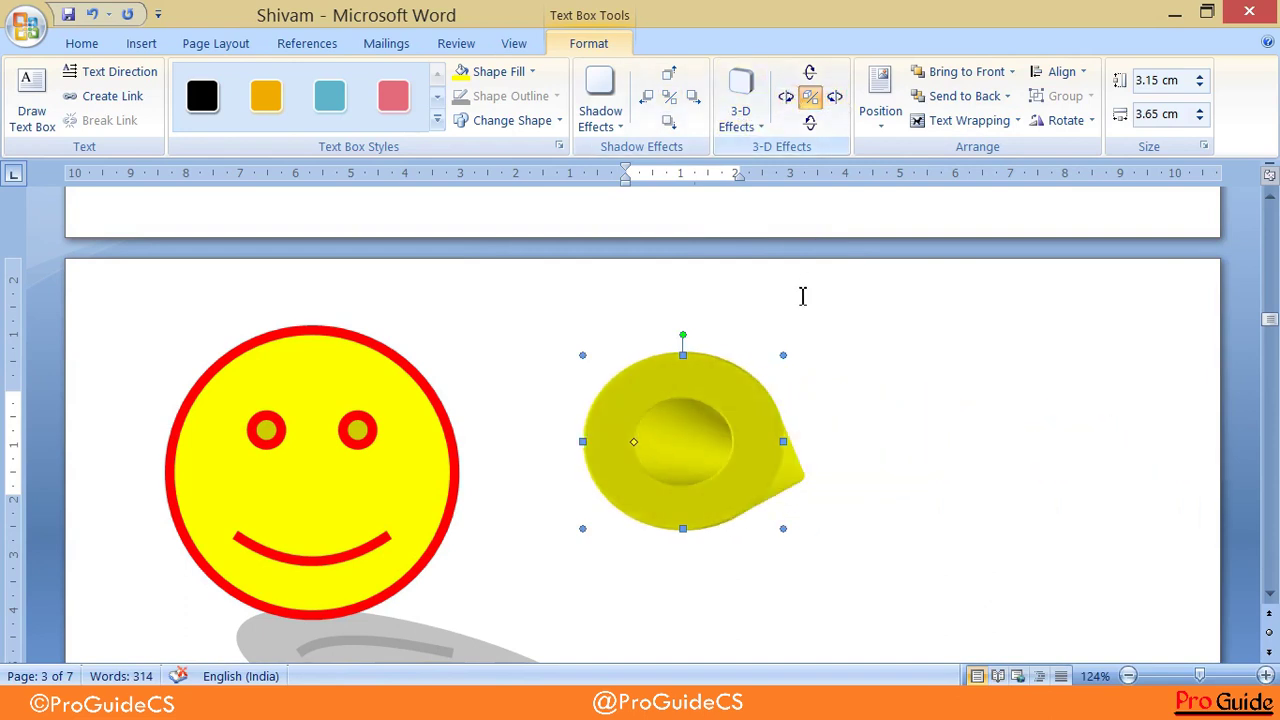
left_click(787, 98)
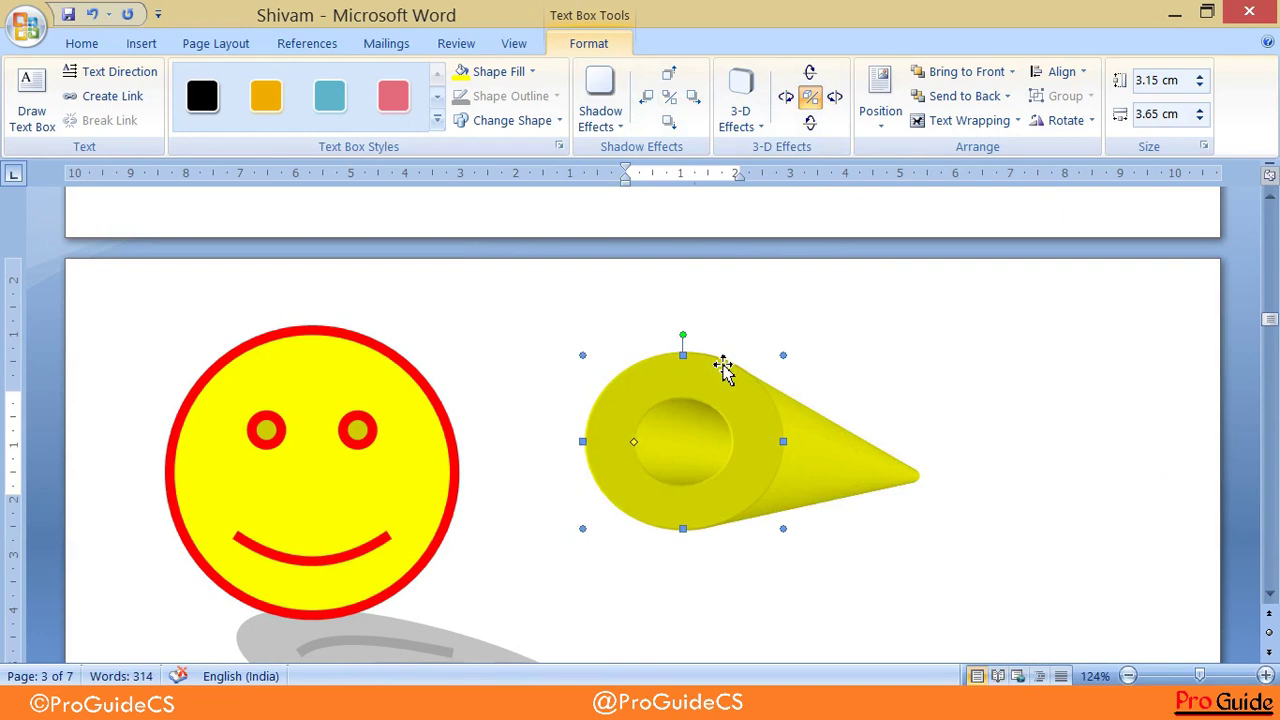
key("ctrl+z")
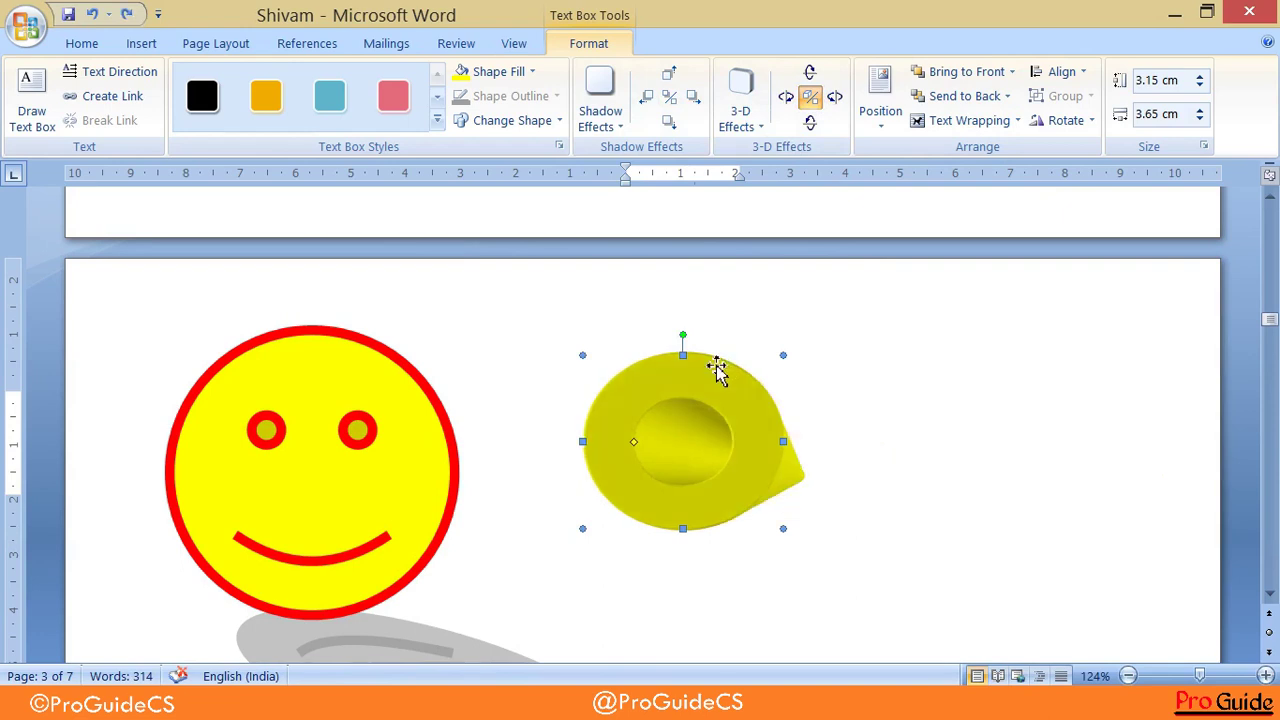
key("ctrl+y")
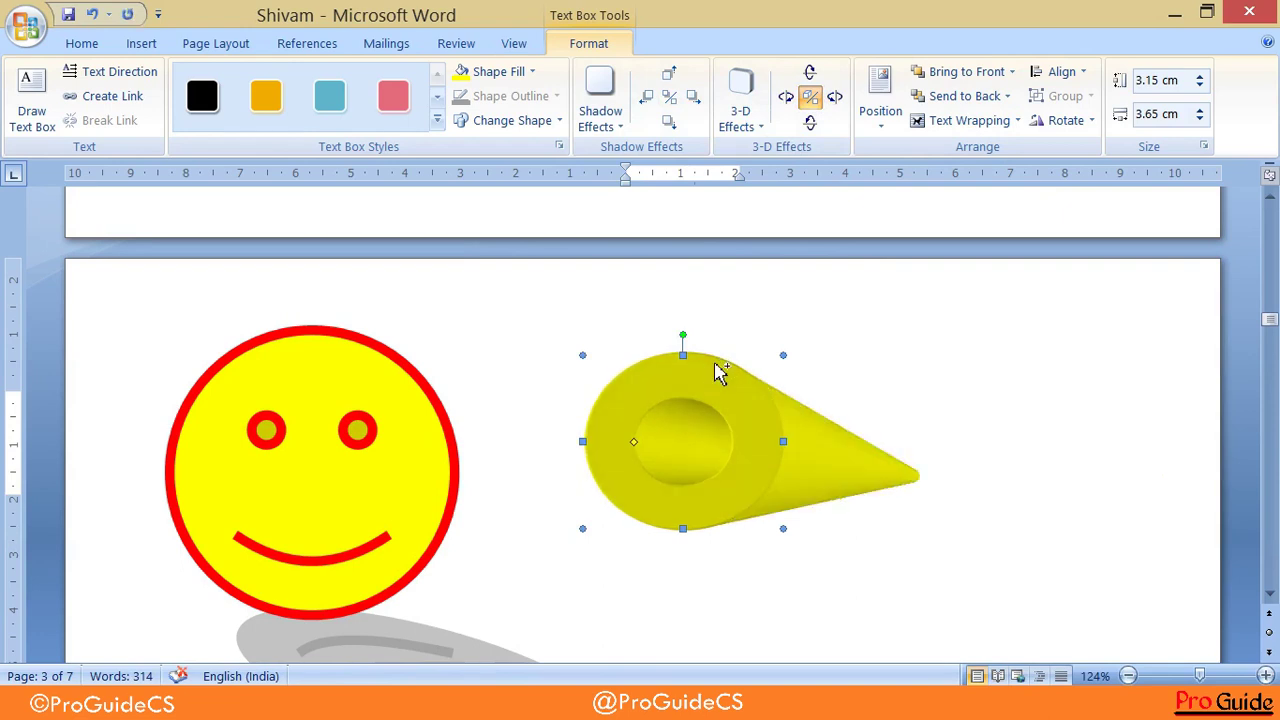
left_click(749, 357)
scroll(760, 350, "down", 15)
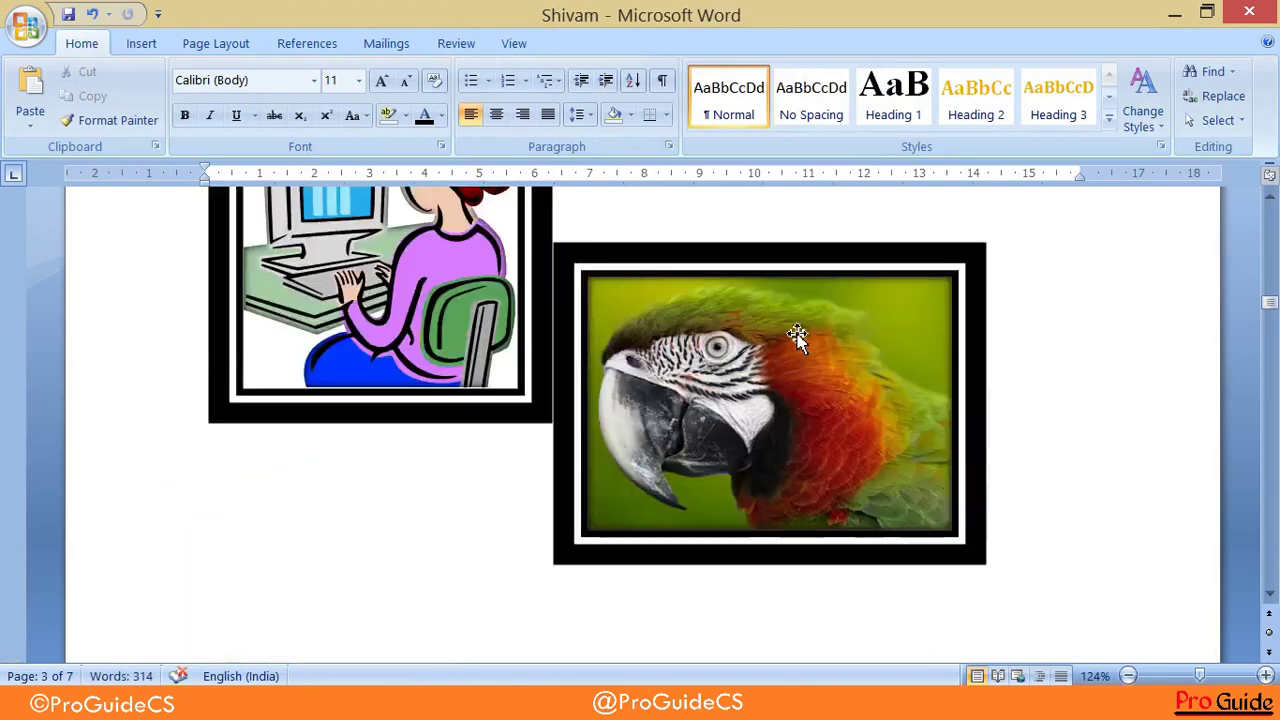
Undo the last document change and reselect the yellow 3-D shape
left_click(212, 291)
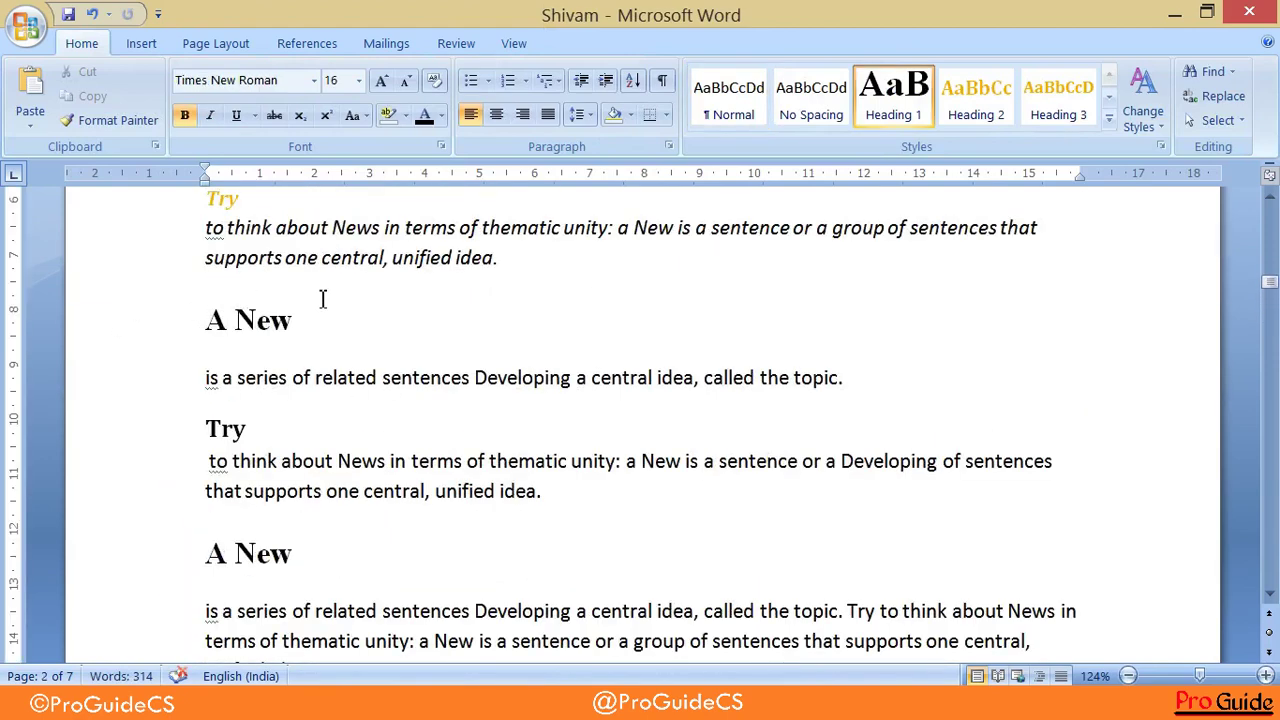
key("ctrl+z")
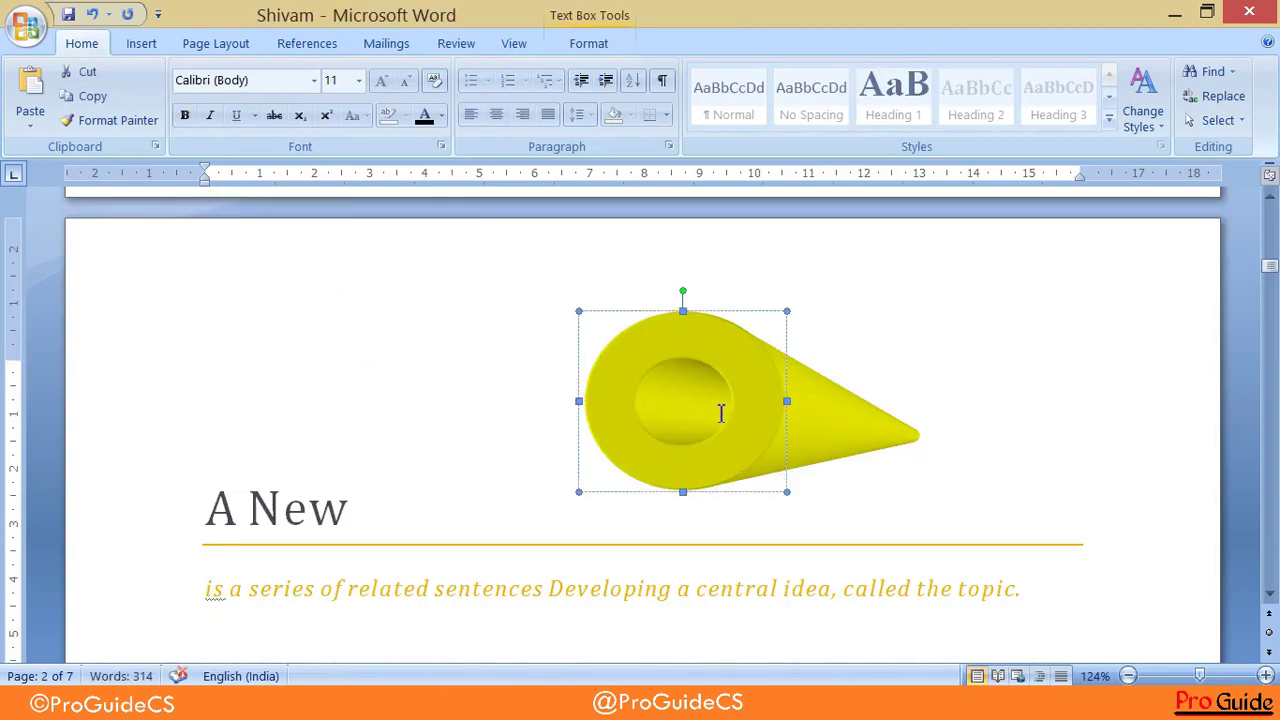
left_click(660, 394)
left_click(731, 321)
double_click(731, 321)
scroll(427, 533, "down", 1)
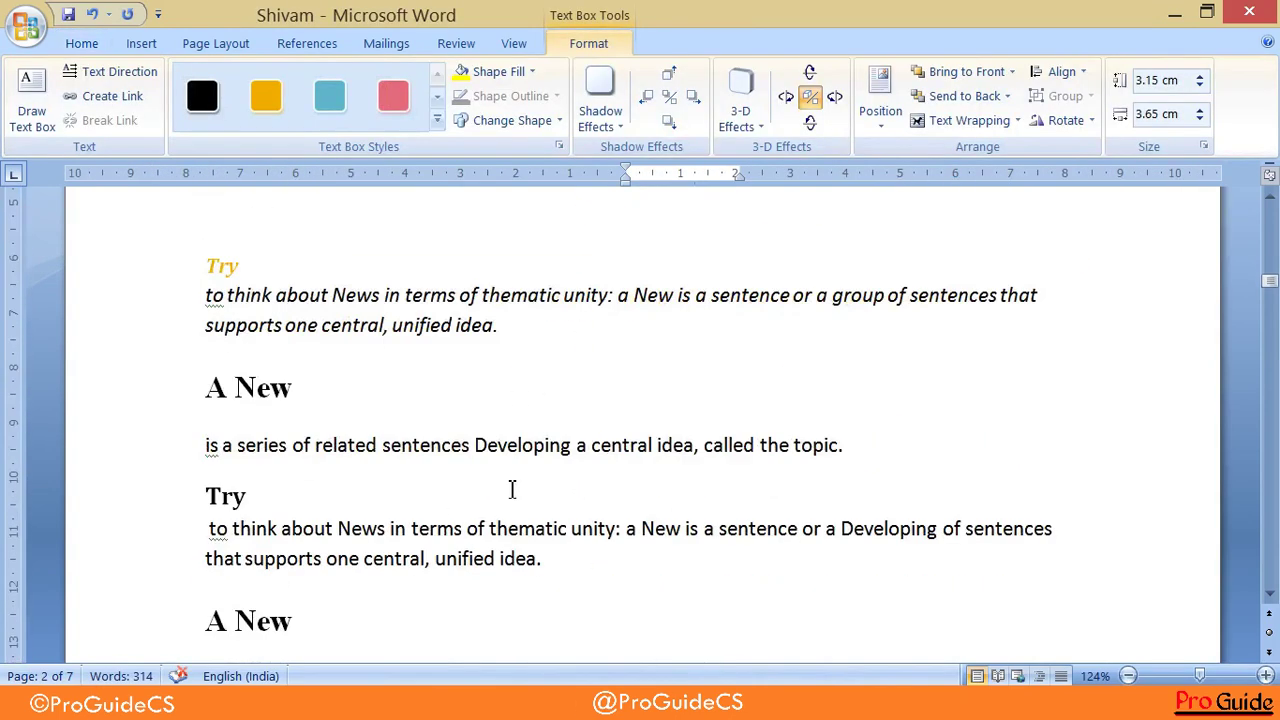
Drag the yellow cone left so it sits above the 'A New' heading
left_click_drag(713, 245, 344, 258)
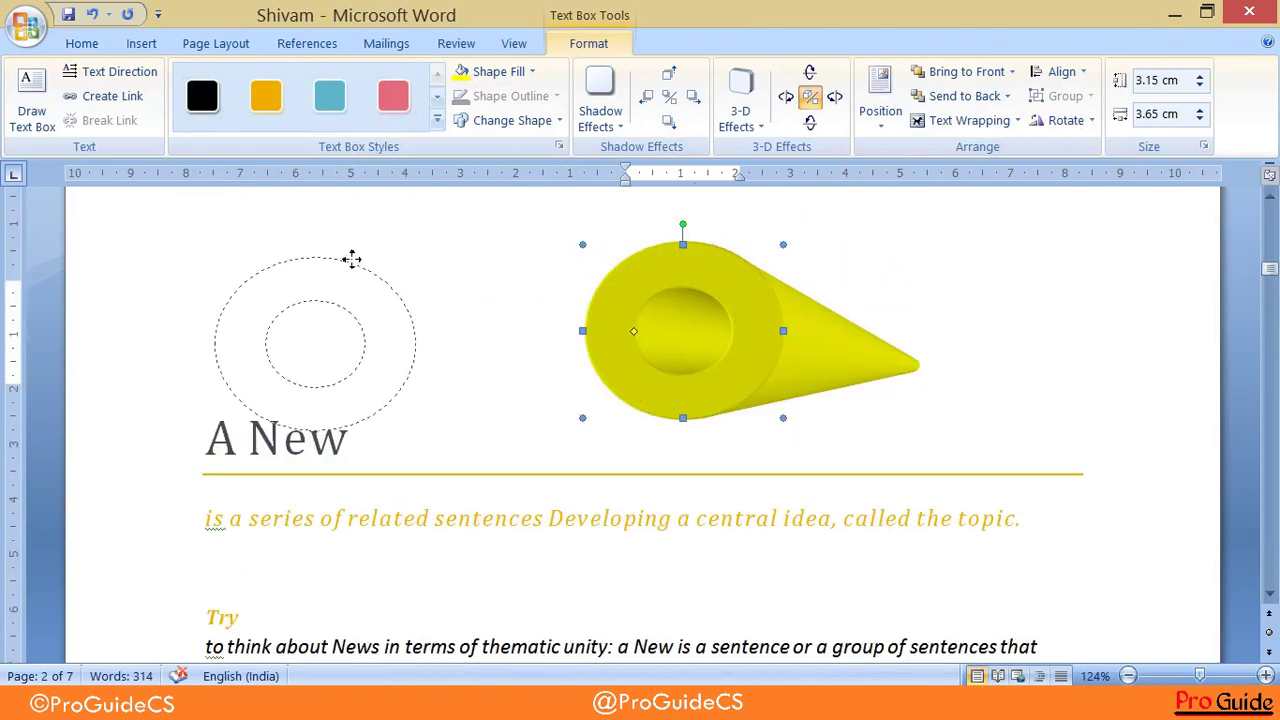
scroll(414, 394, "down", 1)
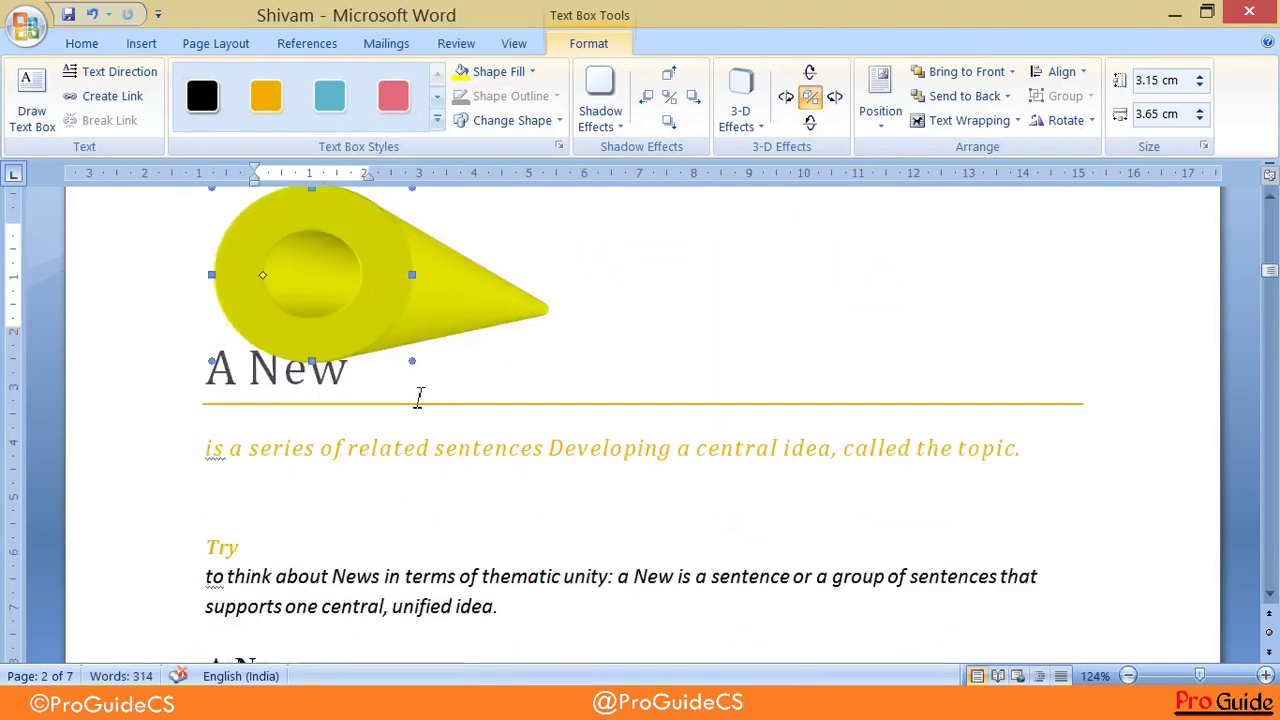
scroll(337, 347, "down", 1)
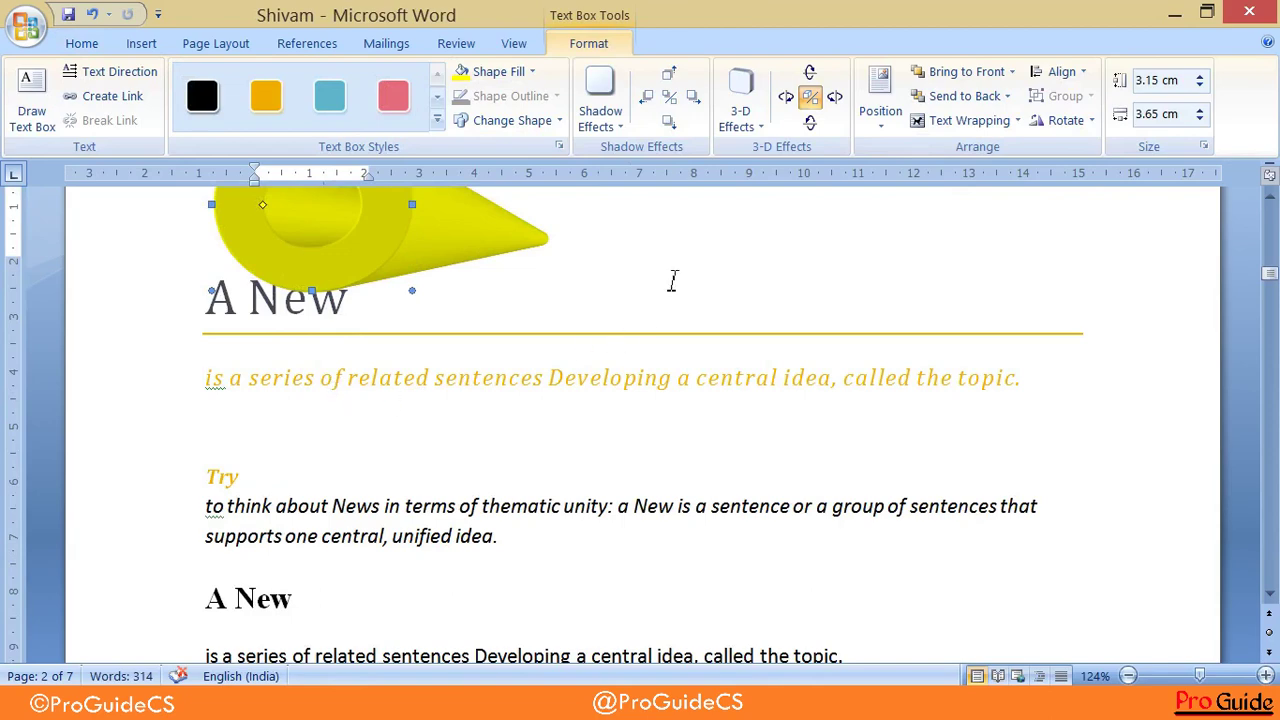
scroll(737, 329, "up", 2)
scroll(774, 269, "up", 1)
left_click(873, 133)
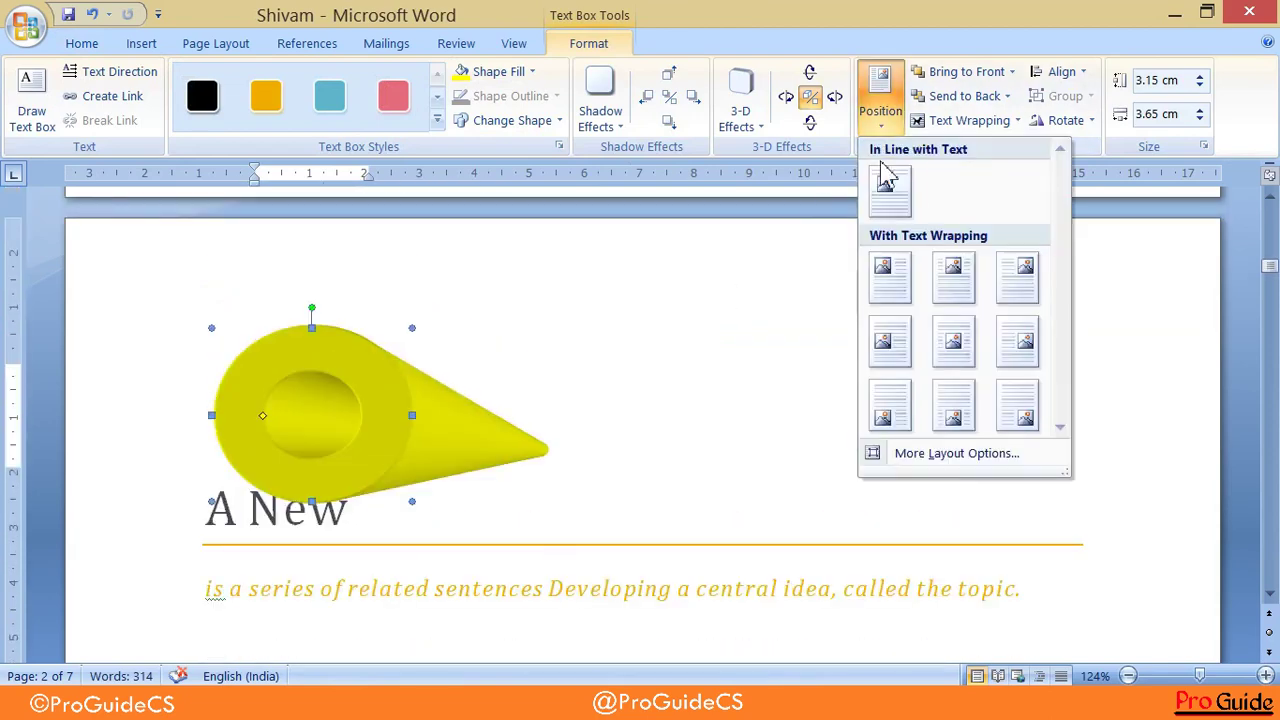
Give the cone a With Text Wrapping position and drag it to the left margin
left_click(950, 336)
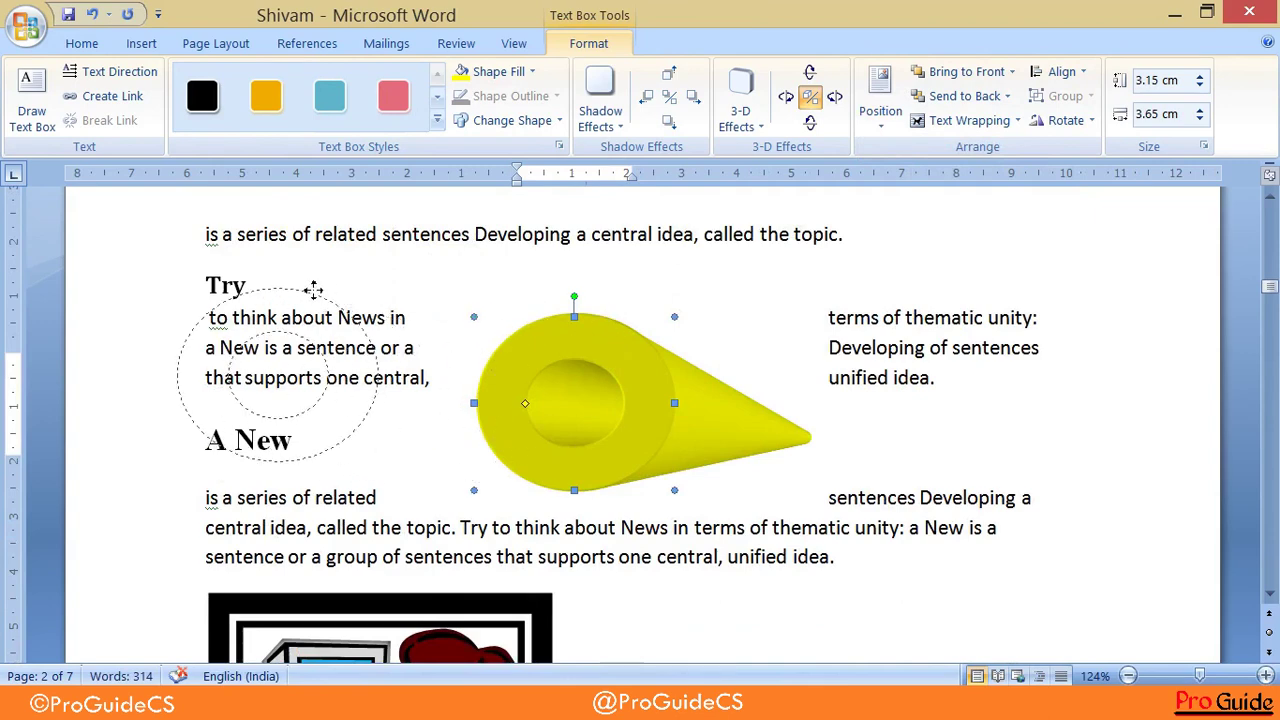
left_click_drag(500, 311, 316, 288)
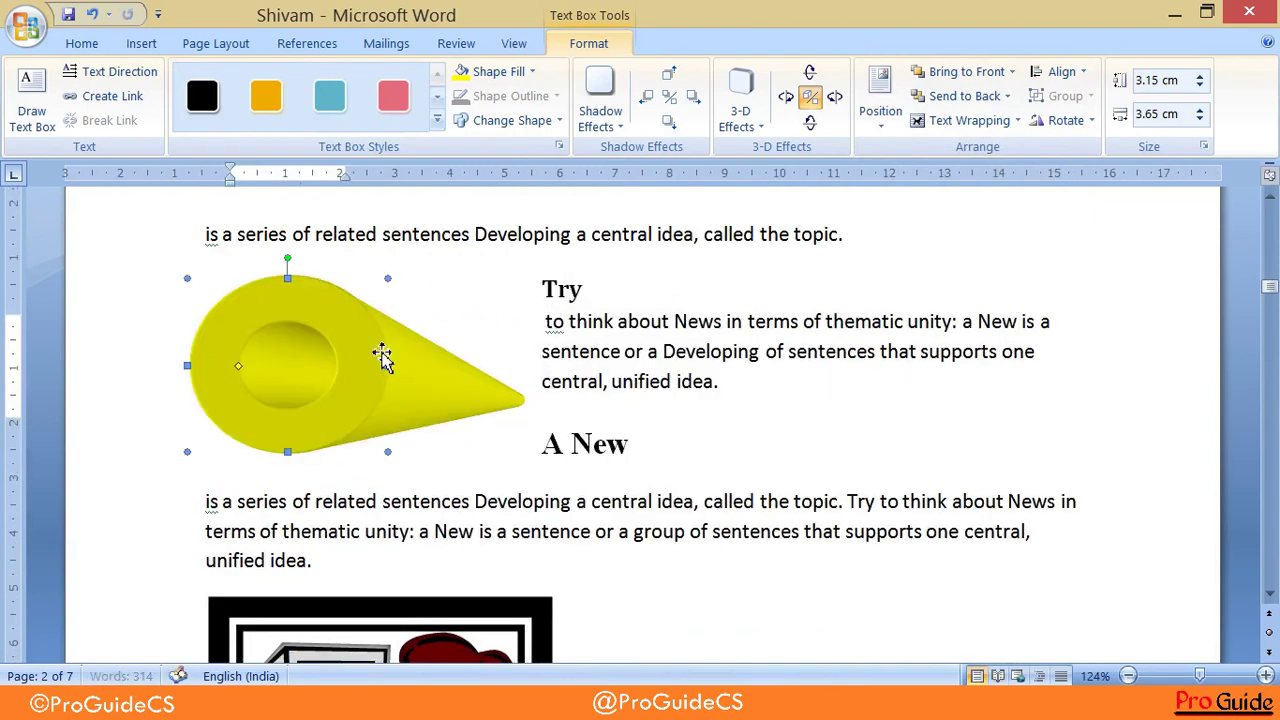
left_click(900, 125)
Try Behind Text and In Front of Text, then settle on Tight wrapping for the cone
left_click(960, 122)
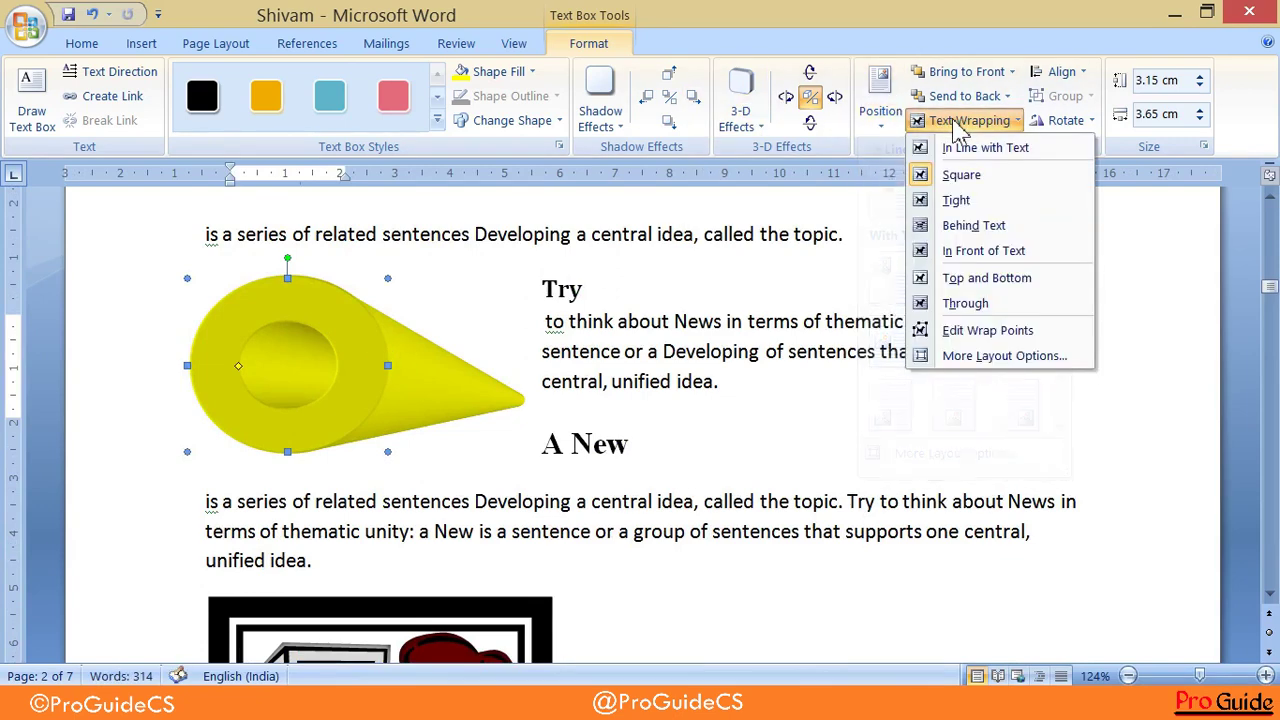
left_click(955, 228)
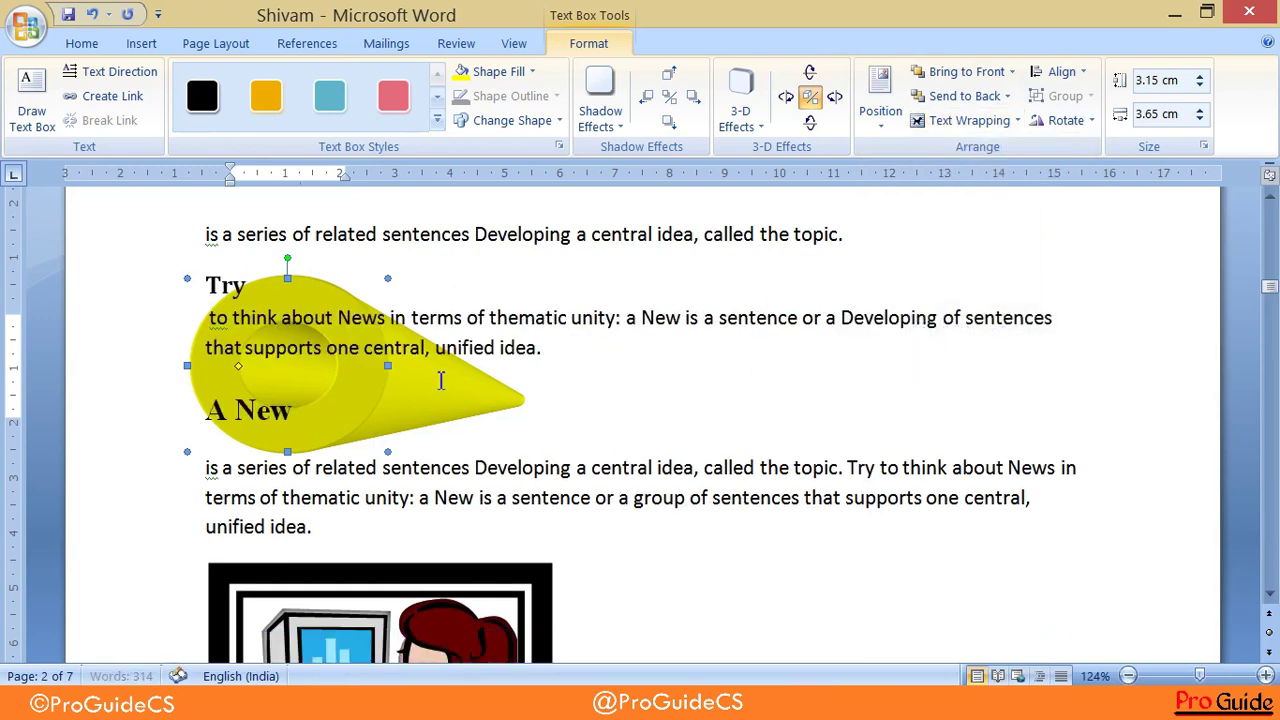
left_click(952, 122)
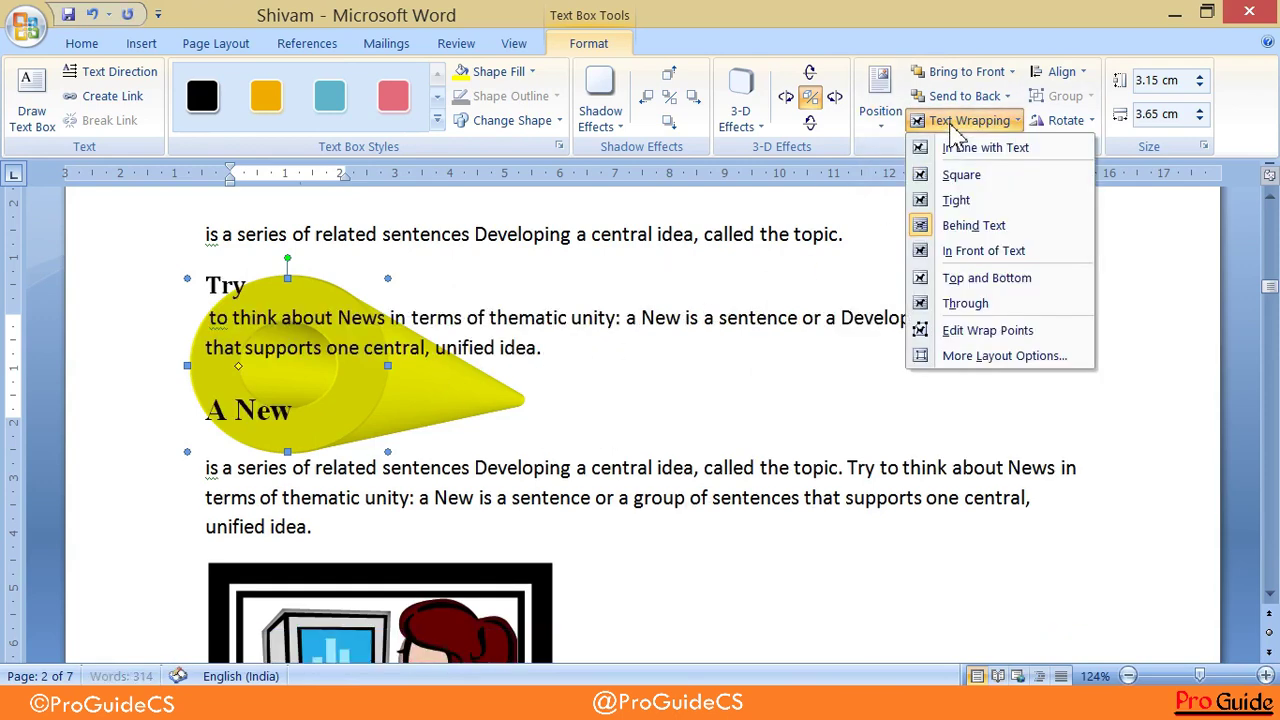
left_click(975, 252)
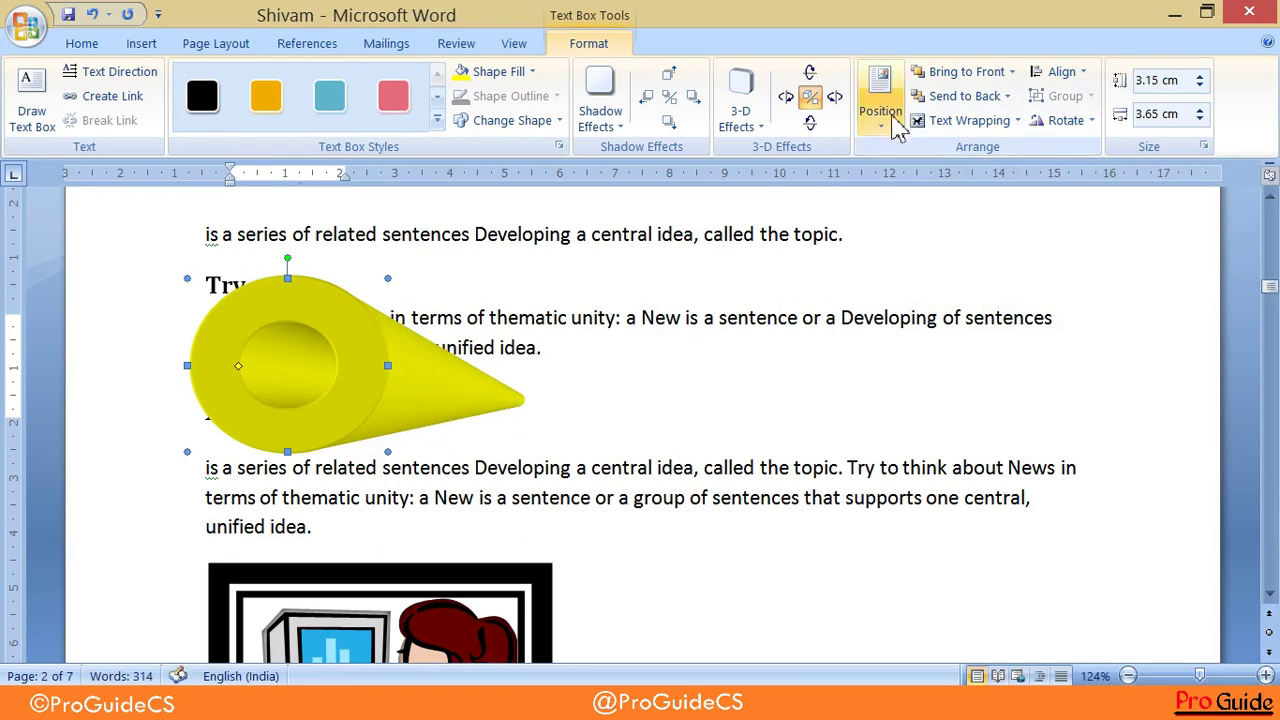
left_click(928, 123)
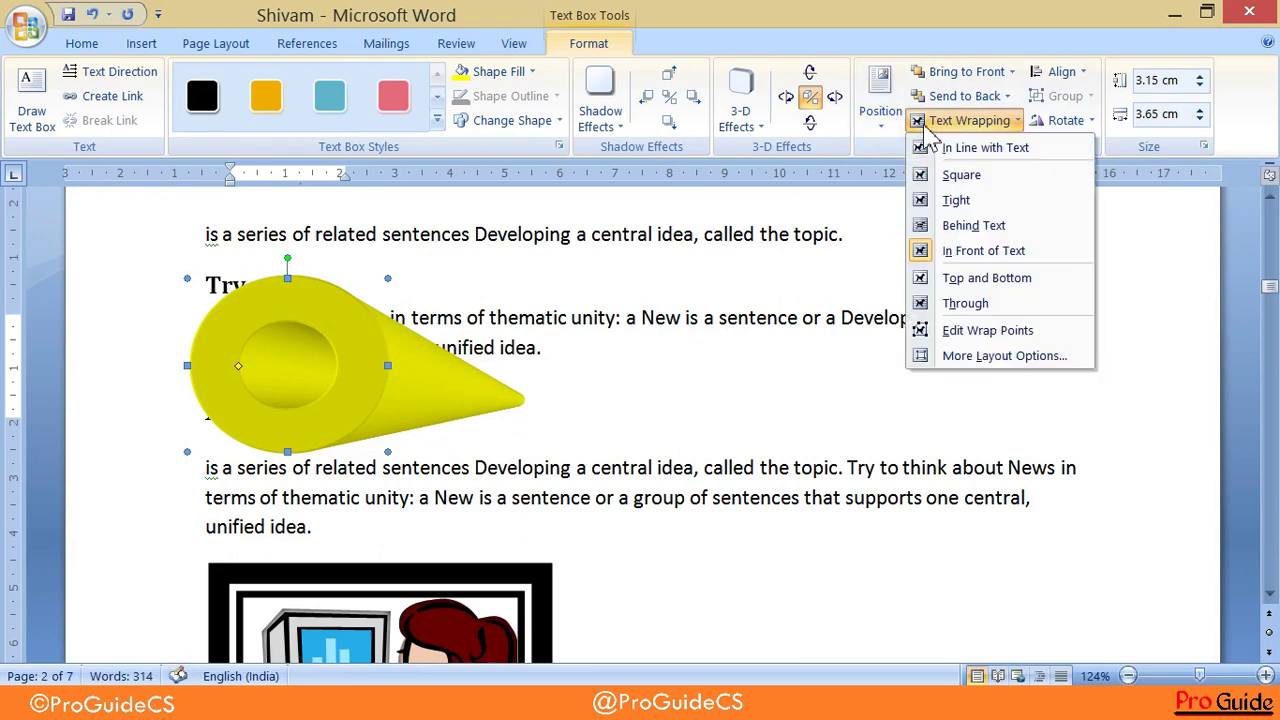
left_click(956, 200)
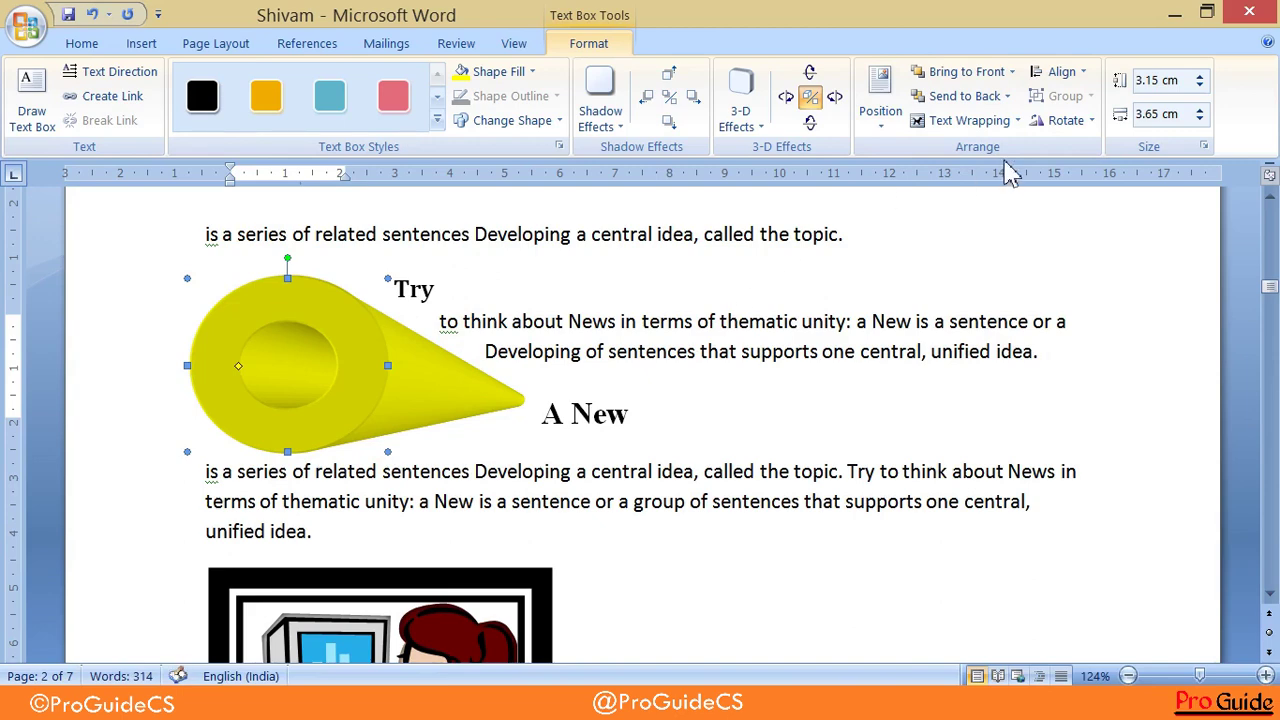
Review the wrapping, Position and Align menus without changing the layout
left_click(963, 122)
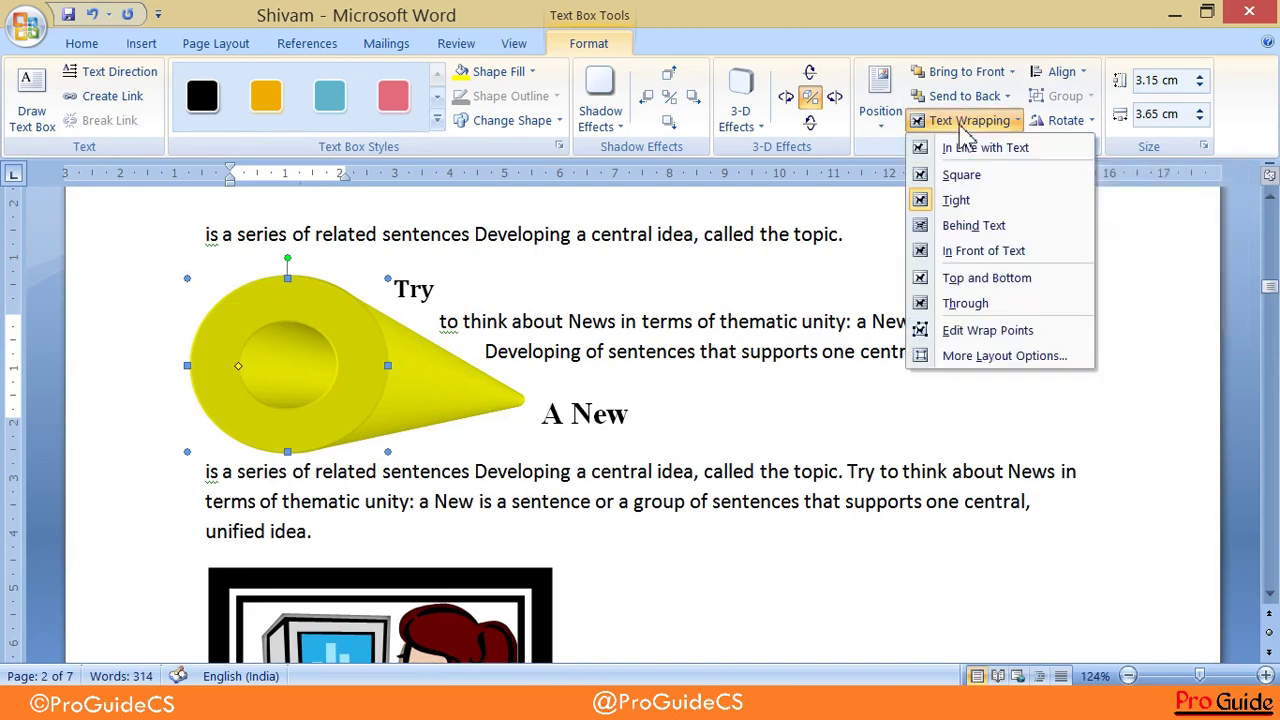
left_click(892, 128)
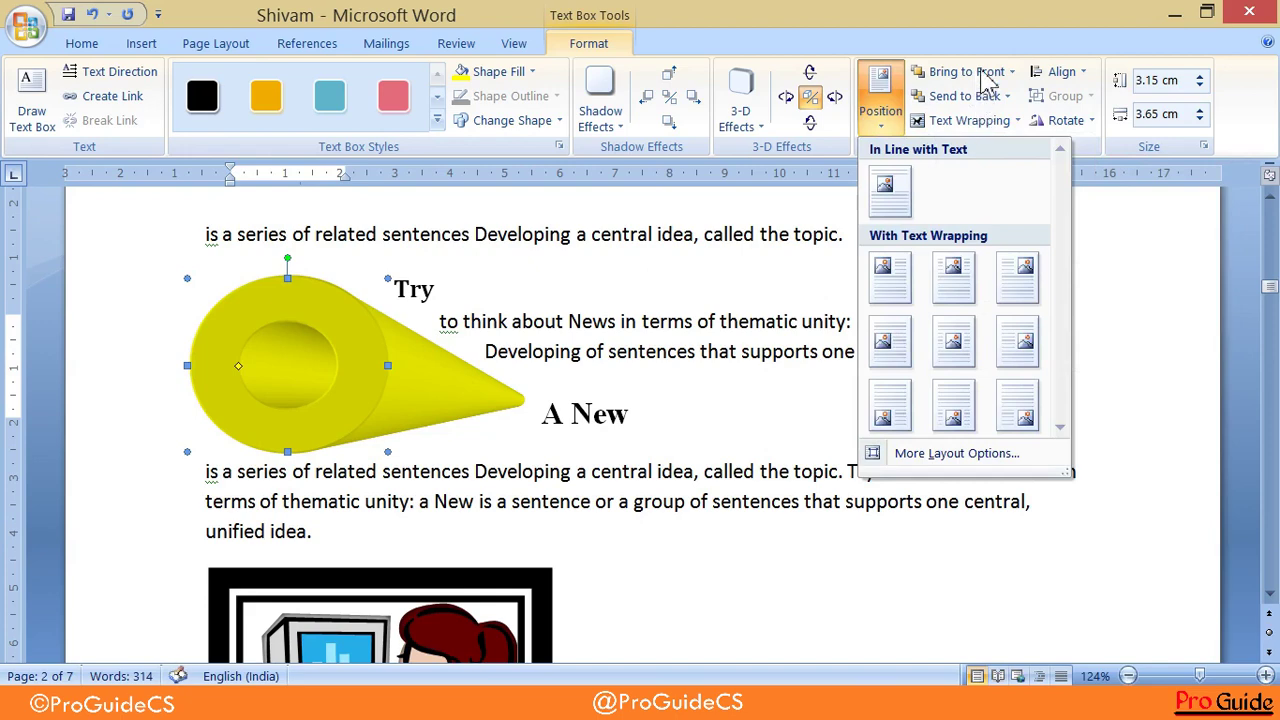
left_click(1086, 72)
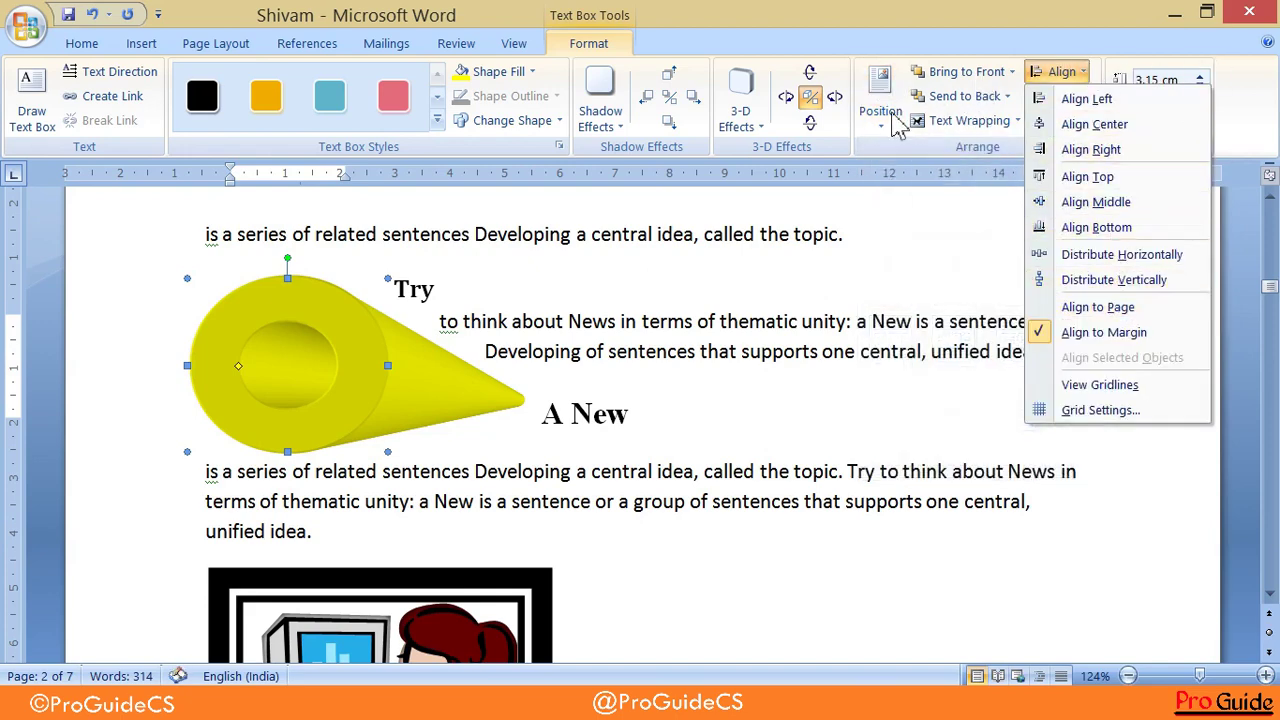
left_click(965, 124)
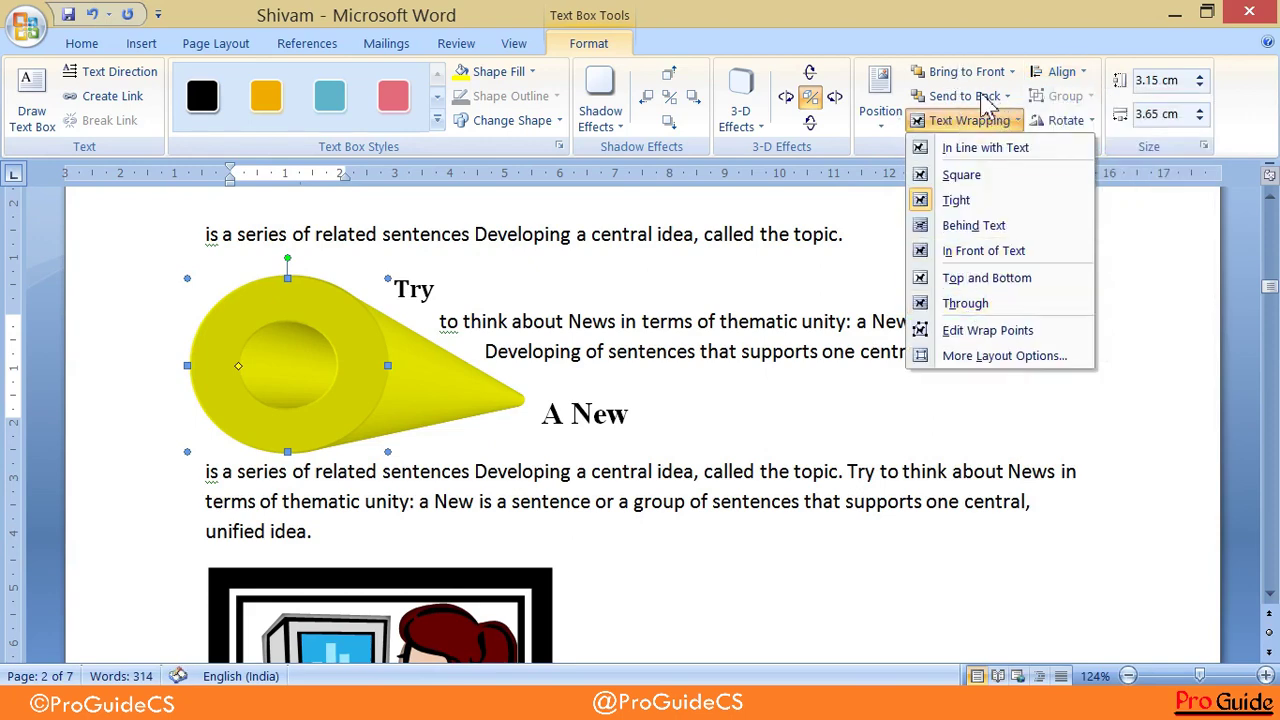
left_click(880, 135)
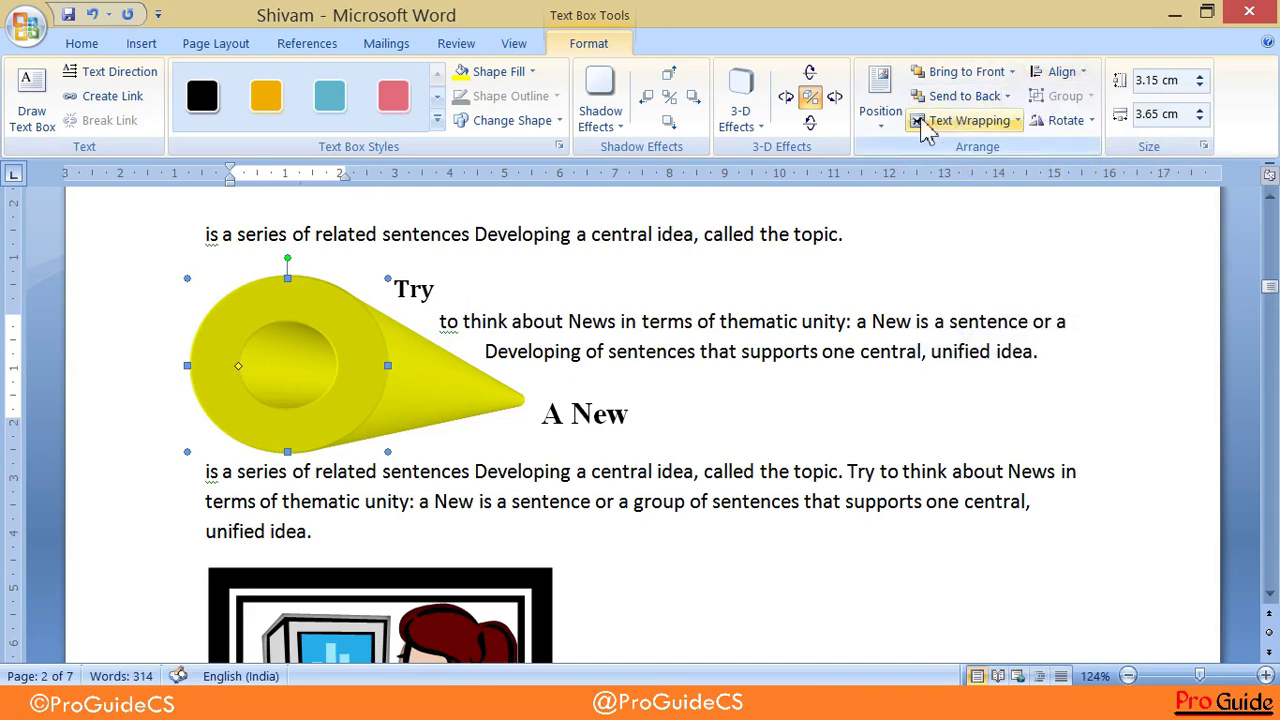
left_click(893, 120)
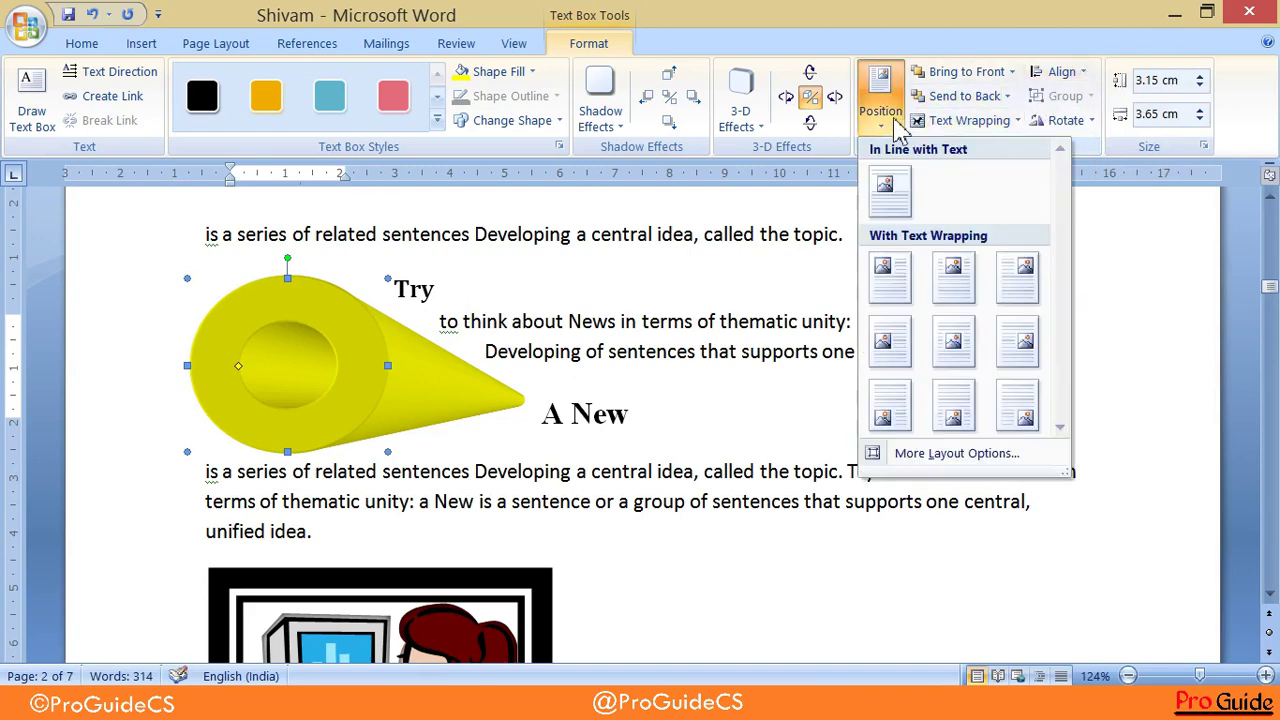
left_click(838, 156)
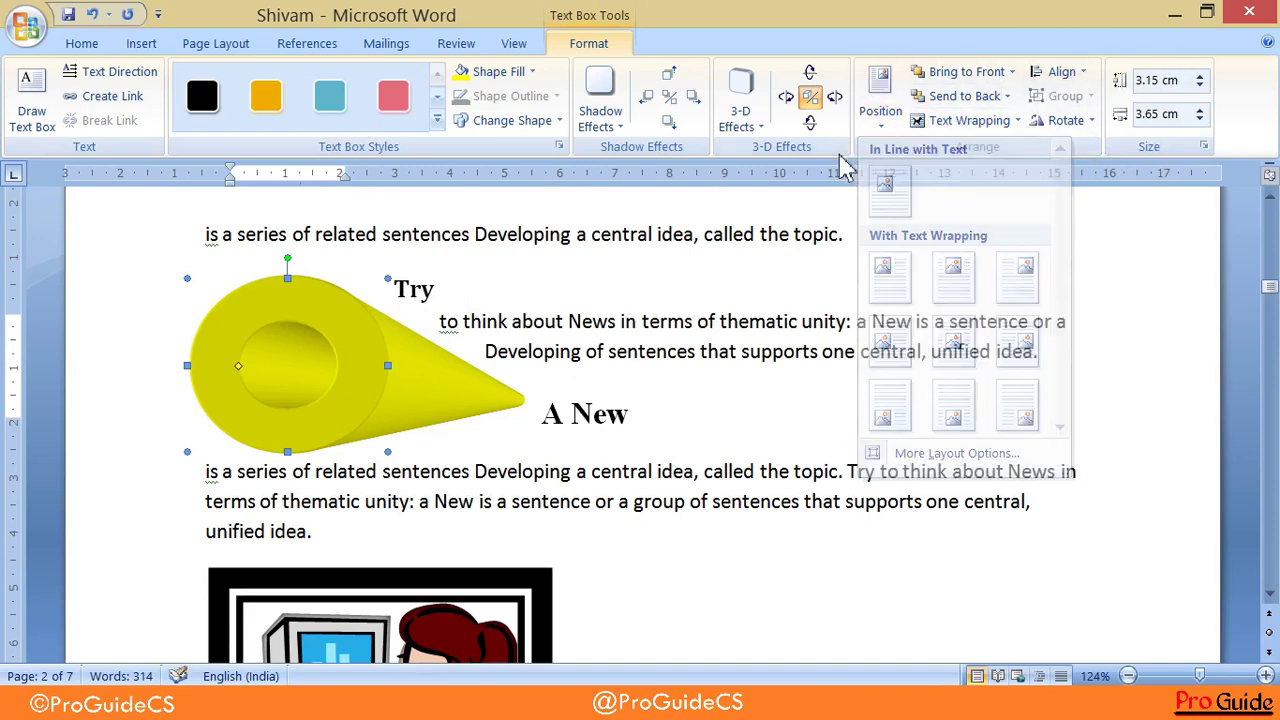
left_click(1048, 128)
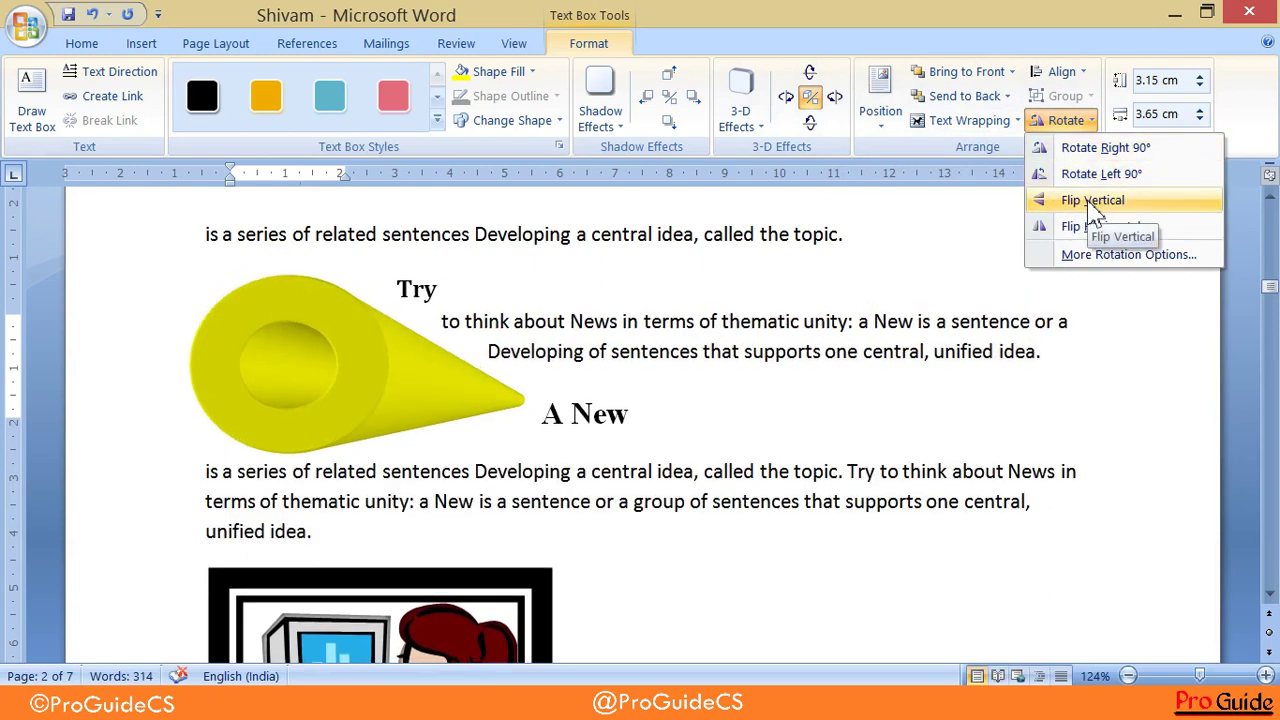
Flip the cone upside down and change its shape into a cube
left_click(1094, 206)
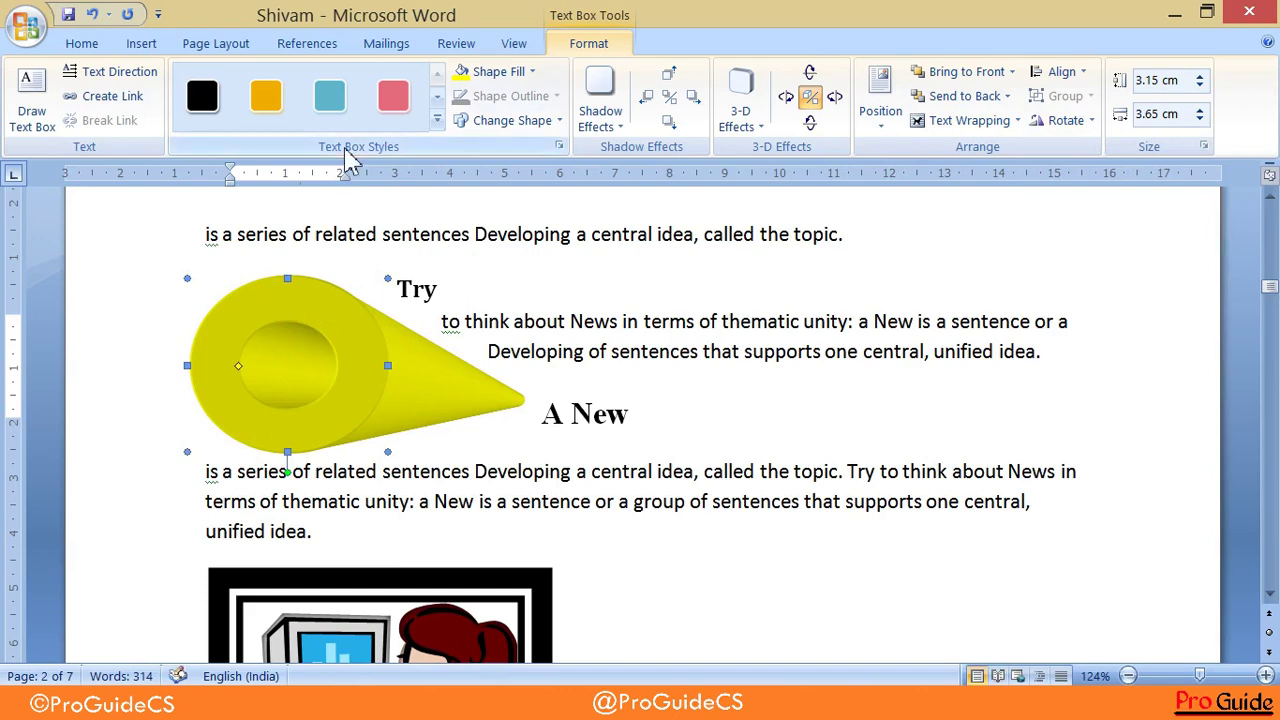
left_click(530, 122)
left_click(486, 191)
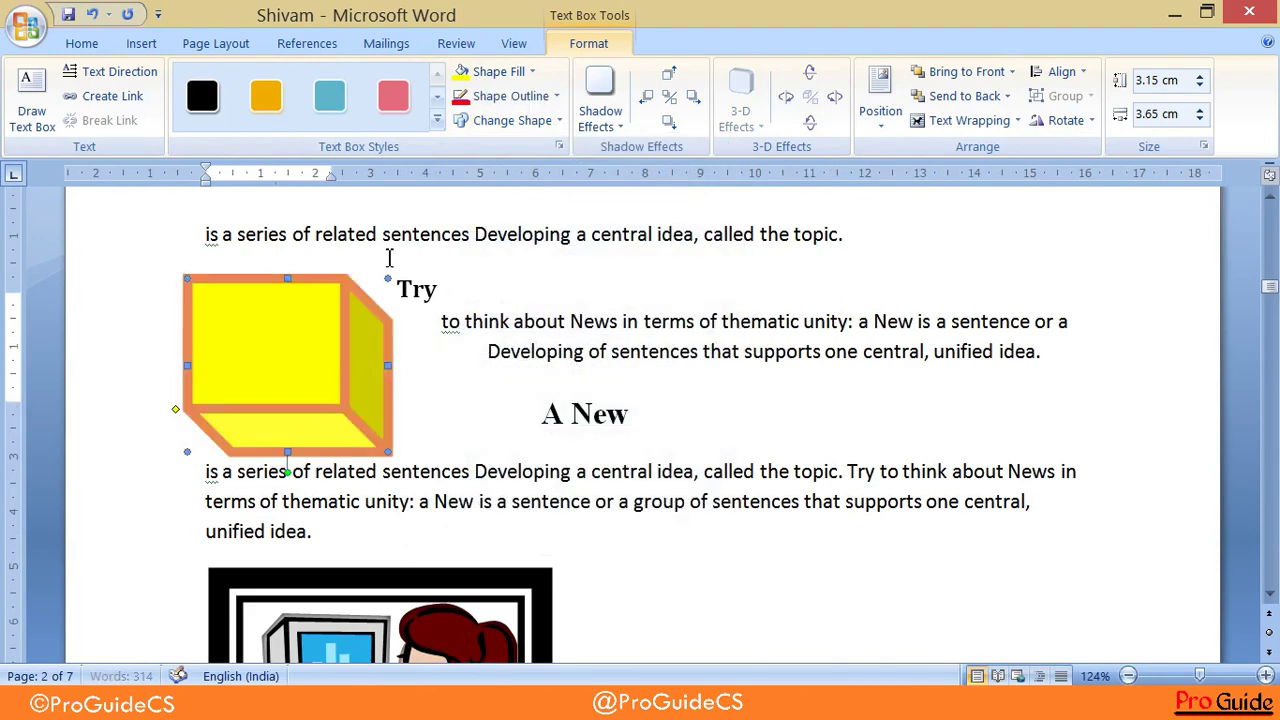
Flip the cube horizontally and then vertically
left_click(966, 120)
left_click(1064, 120)
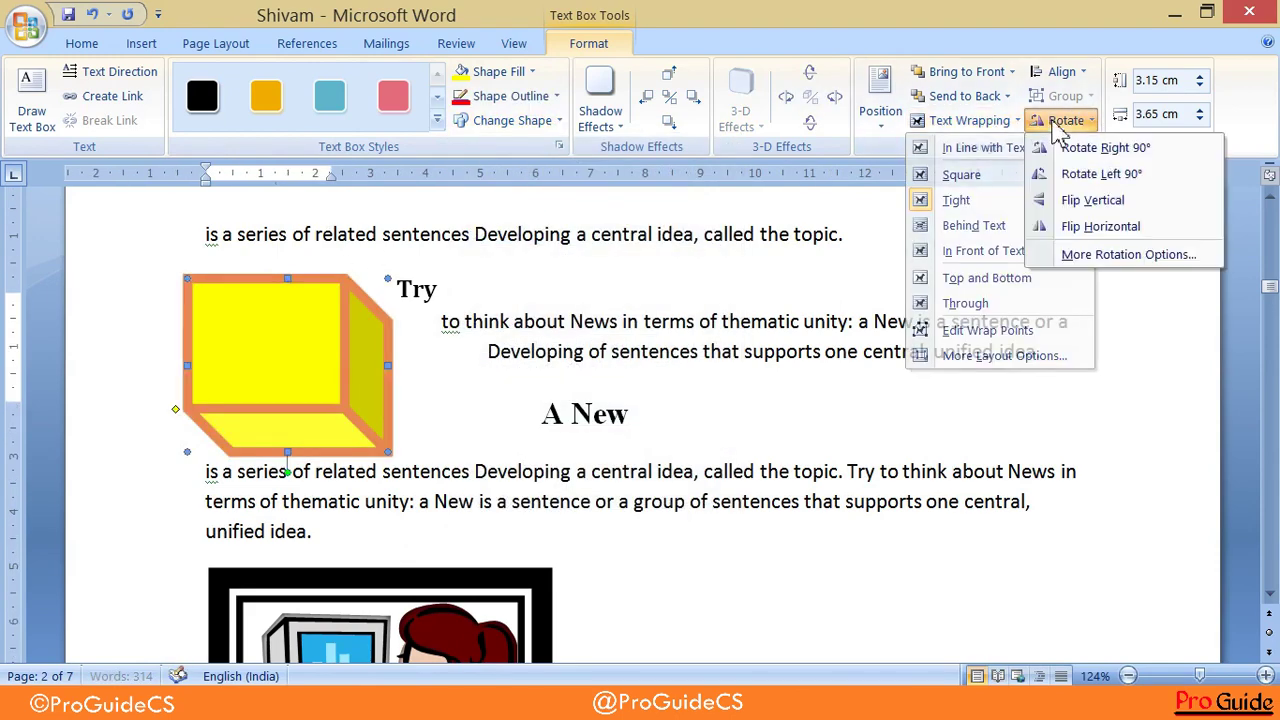
left_click(1100, 227)
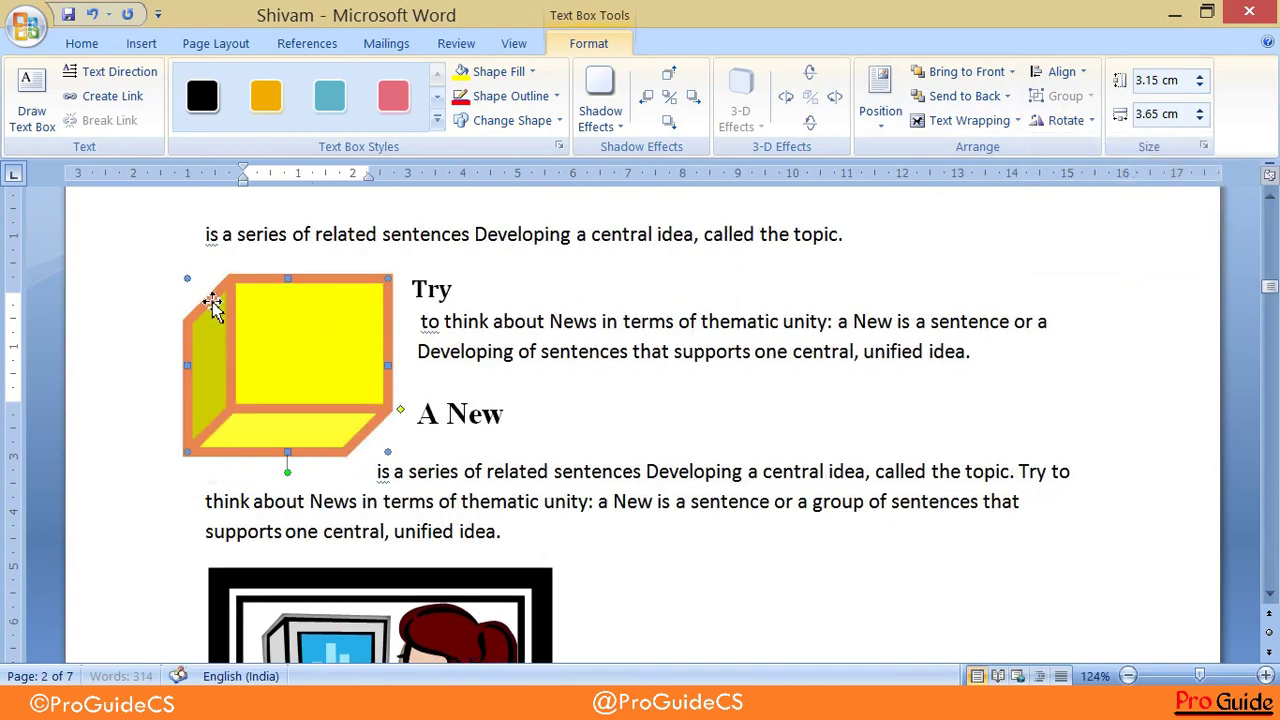
left_click(1062, 121)
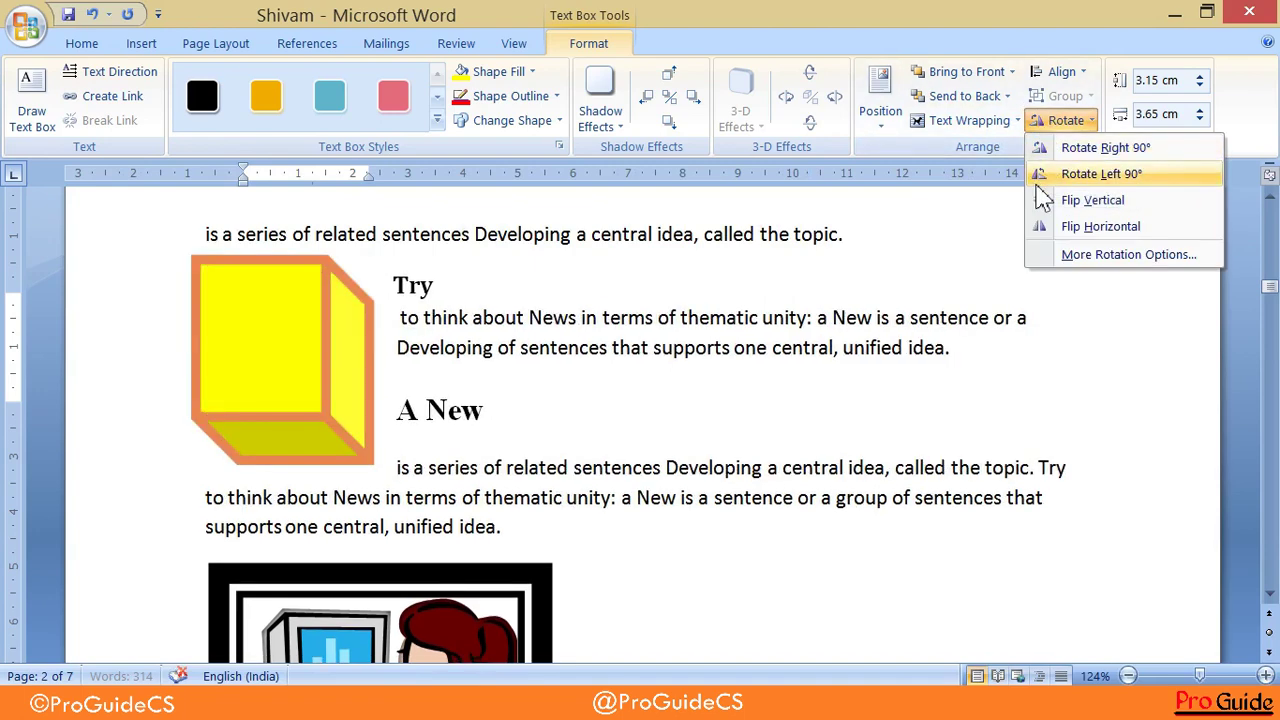
left_click(1043, 199)
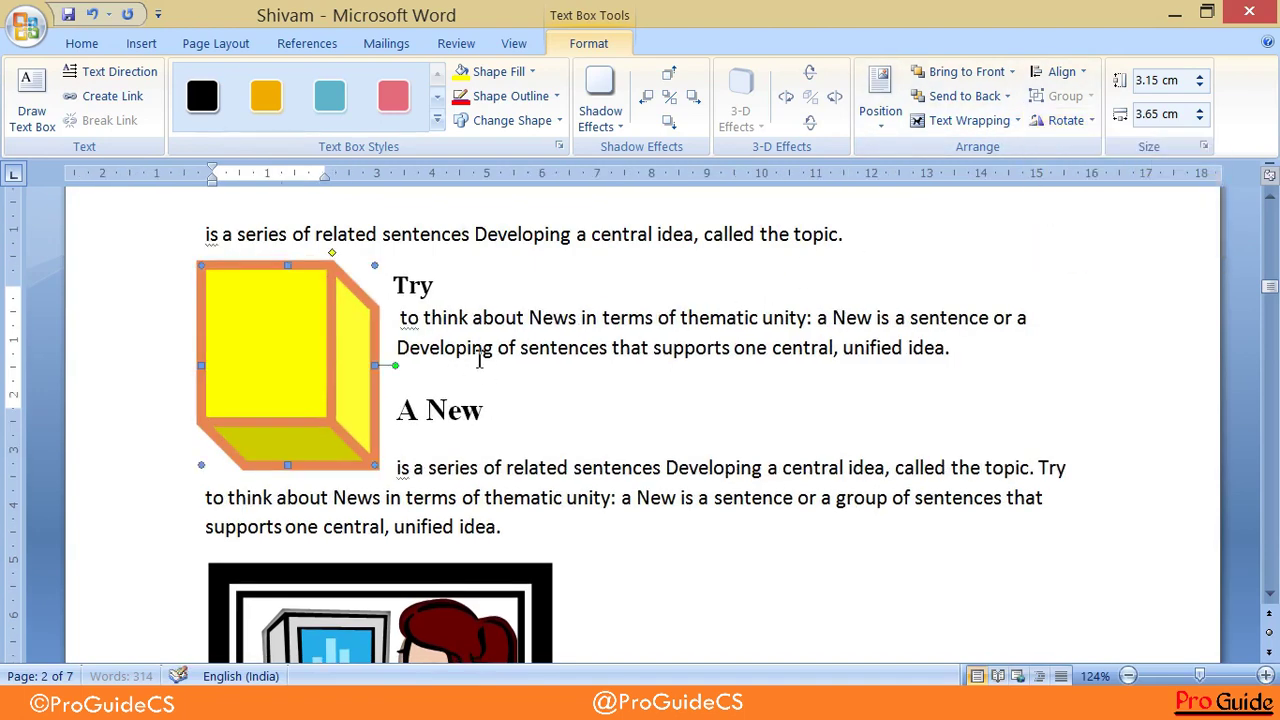
left_click(1040, 120)
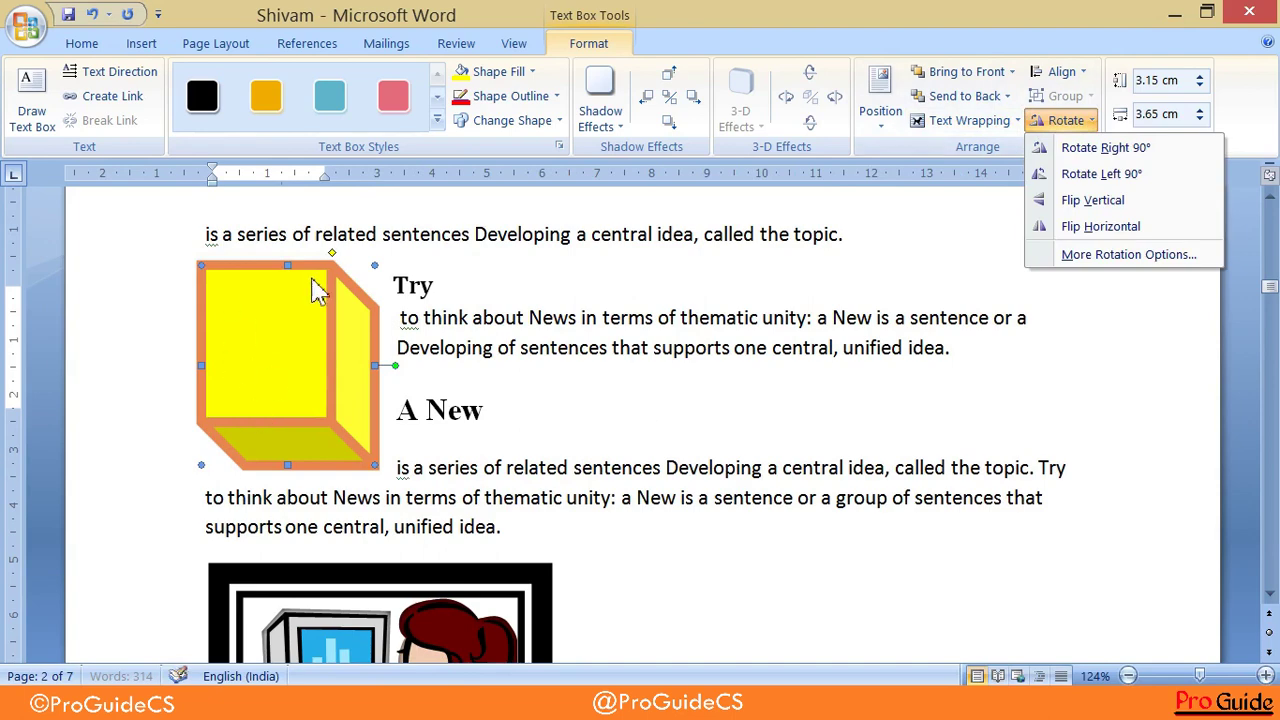
Enlarge the cube step by step with the height and width spinners
left_click(1165, 81)
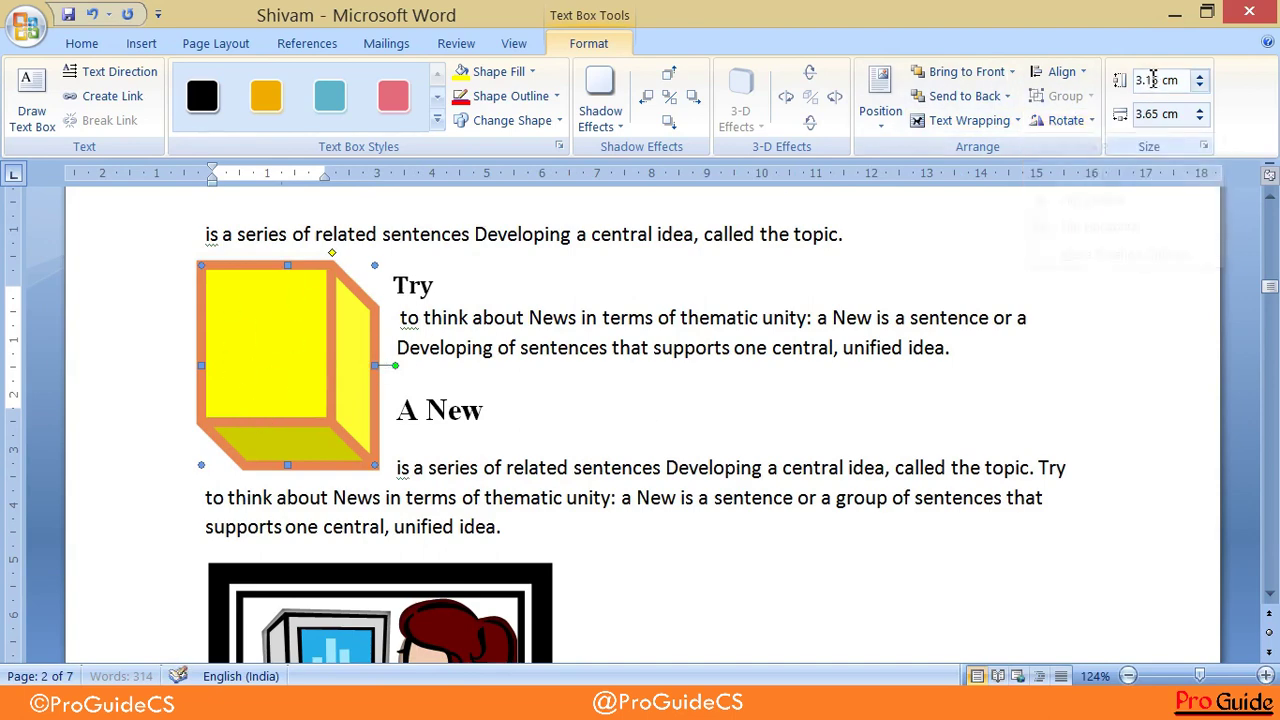
left_click(1200, 80)
left_click(1200, 80)
left_click(1200, 80)
left_click(1200, 80)
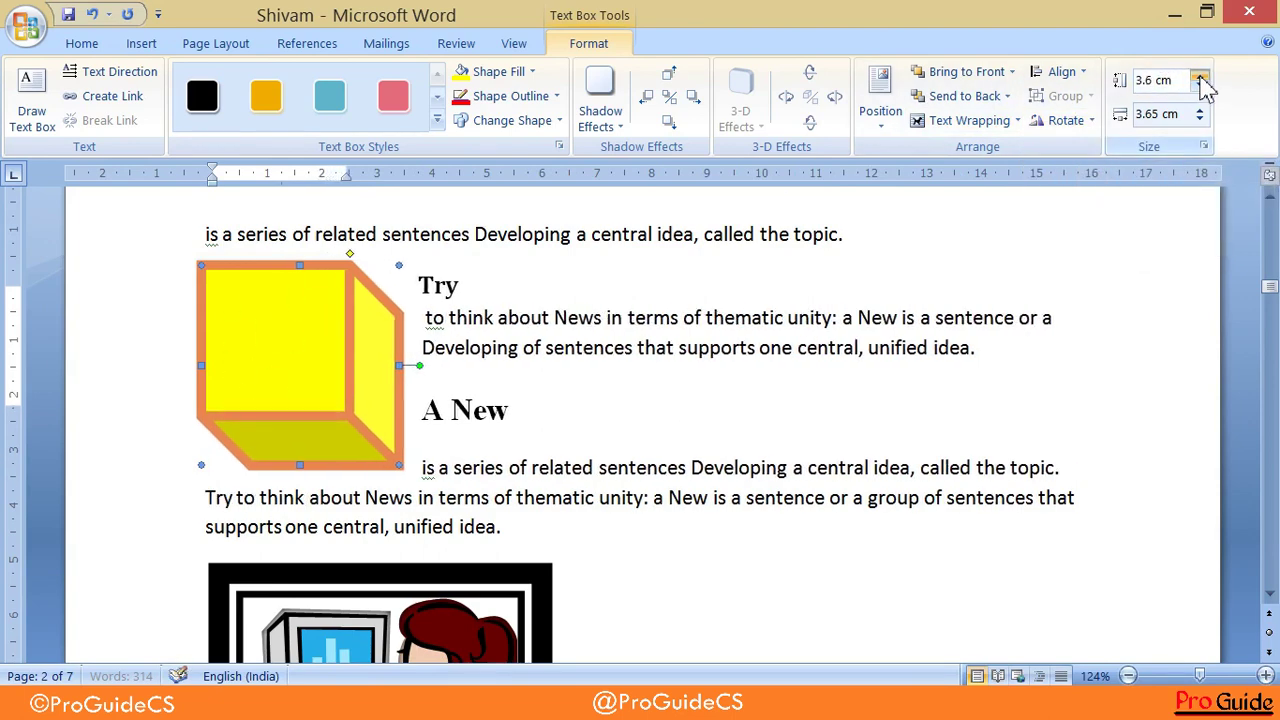
left_click(1200, 80)
left_click(1200, 80)
left_click(1200, 80)
left_click(1200, 80)
left_click(1200, 80)
left_click(1200, 80)
left_click(1200, 110)
left_click(1200, 110)
left_click(1200, 110)
left_click(1200, 110)
left_click(1200, 110)
left_click(1200, 110)
left_click(1200, 110)
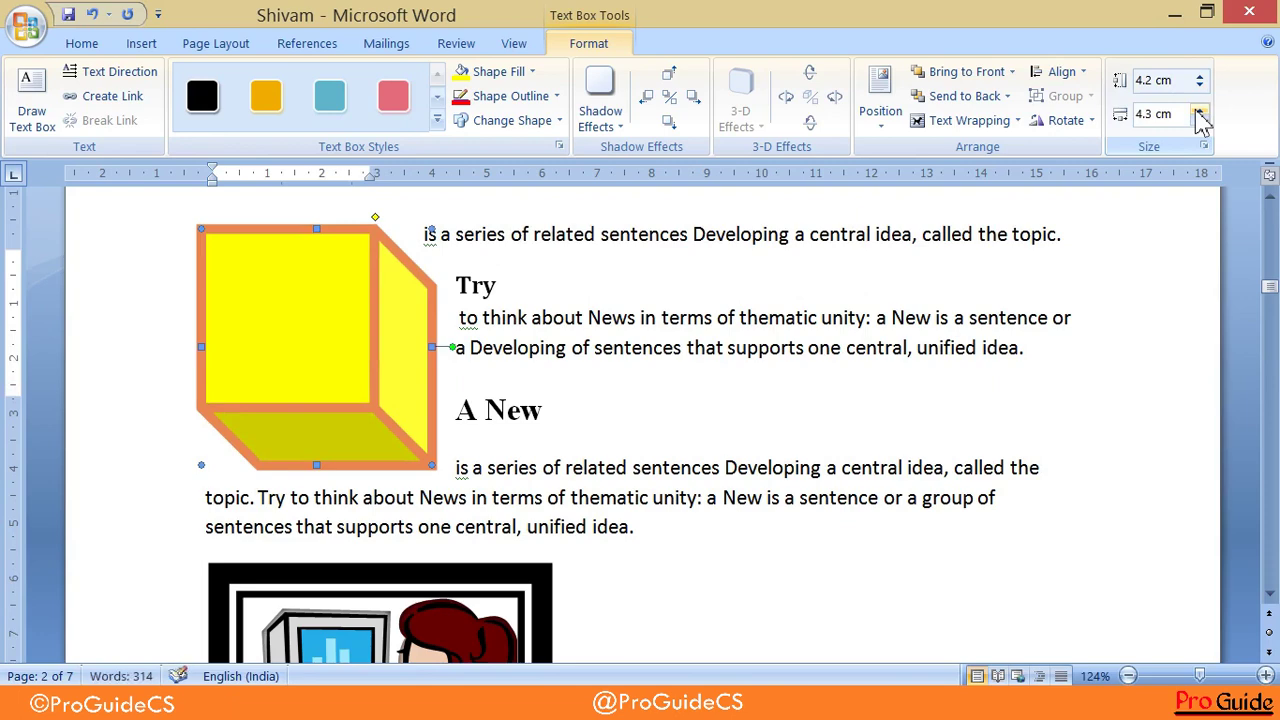
Rotate the cube 90° right and increase its height and width further
left_click(1066, 120)
left_click(1075, 226)
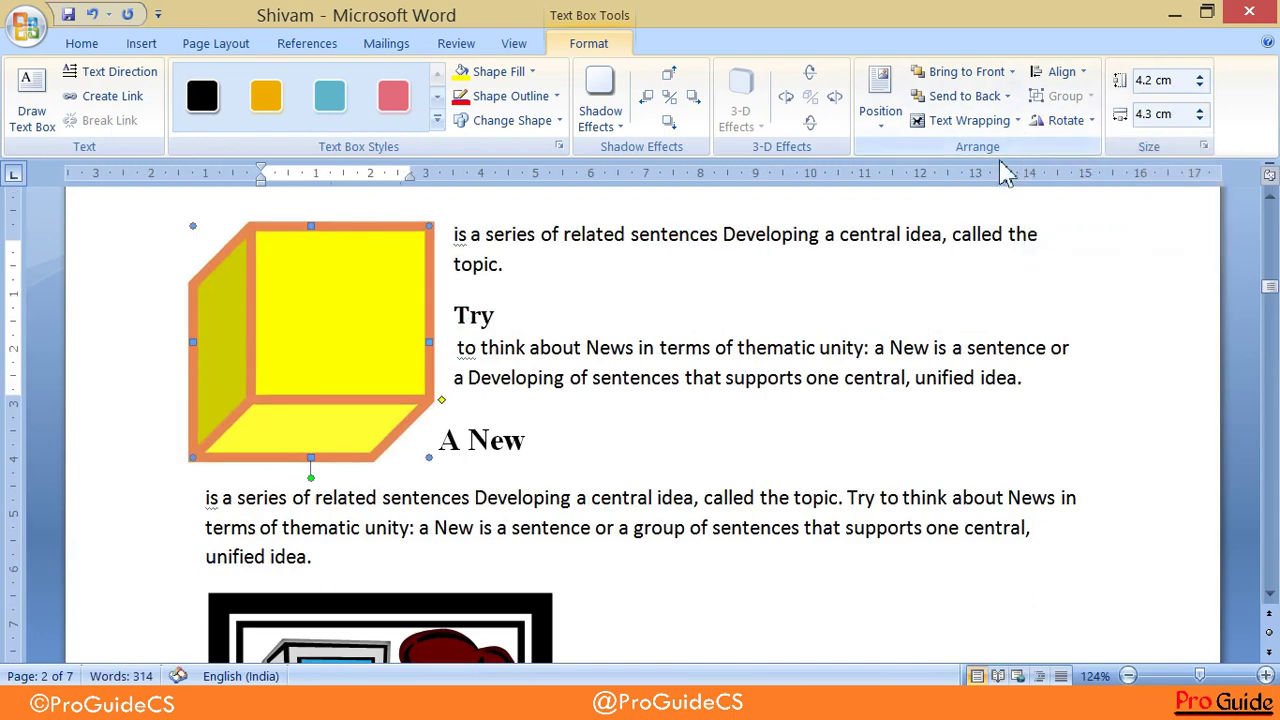
left_click(1199, 80)
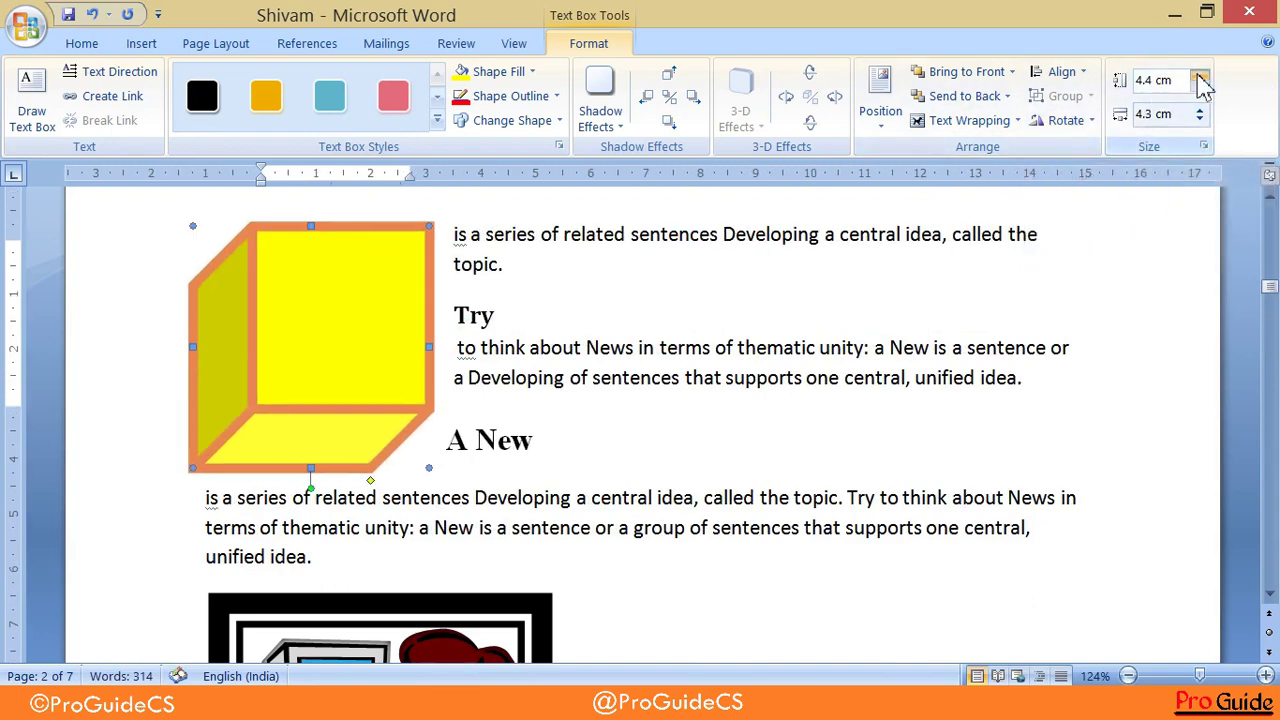
left_click(1199, 80)
left_click(1199, 80)
left_click(1200, 80)
left_click(1199, 109)
left_click(1199, 109)
left_click(1199, 109)
left_click(1199, 109)
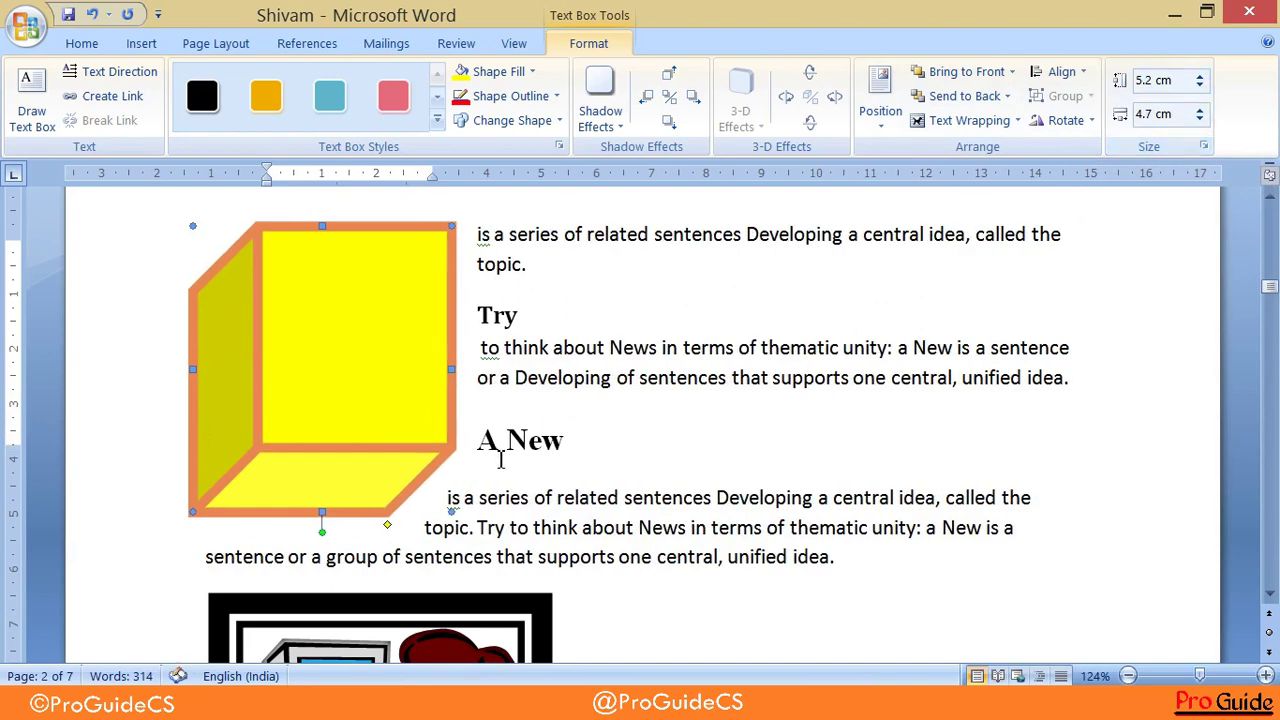
Tilt the cube with the rotation handle and finish its size at 5.6 × 5.3 cm
left_click_drag(326, 531, 415, 250)
left_click_drag(415, 250, 320, 237)
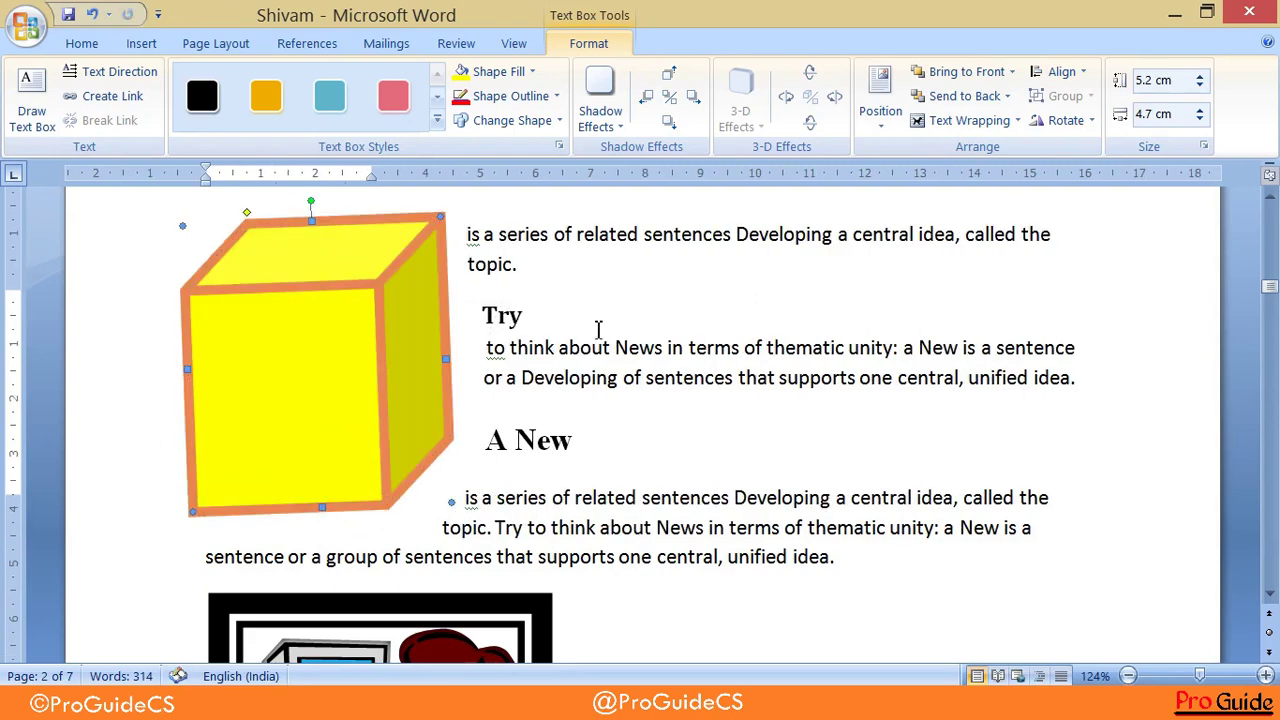
left_click(1200, 77)
left_click(1200, 77)
left_click(1200, 77)
left_click(1200, 77)
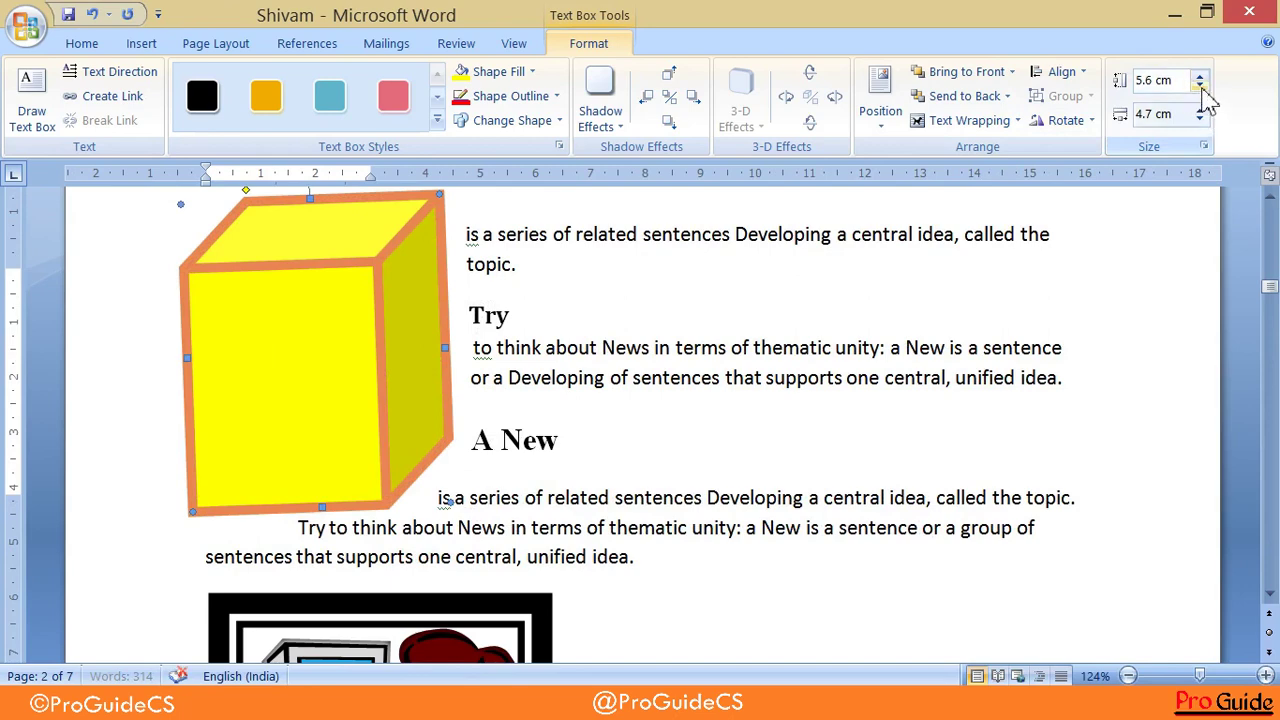
left_click(1201, 110)
left_click(1201, 110)
left_click(1201, 110)
left_click(1201, 110)
left_click(1201, 110)
left_click(1201, 110)
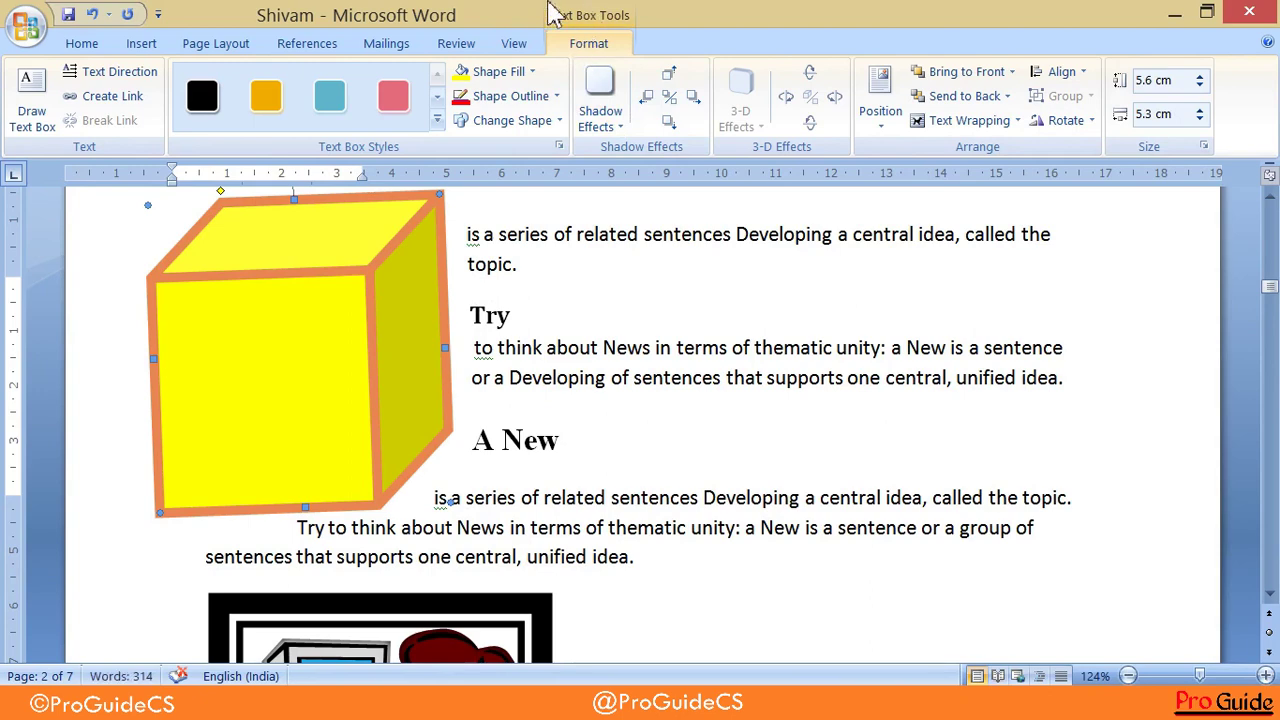
left_click(268, 268)
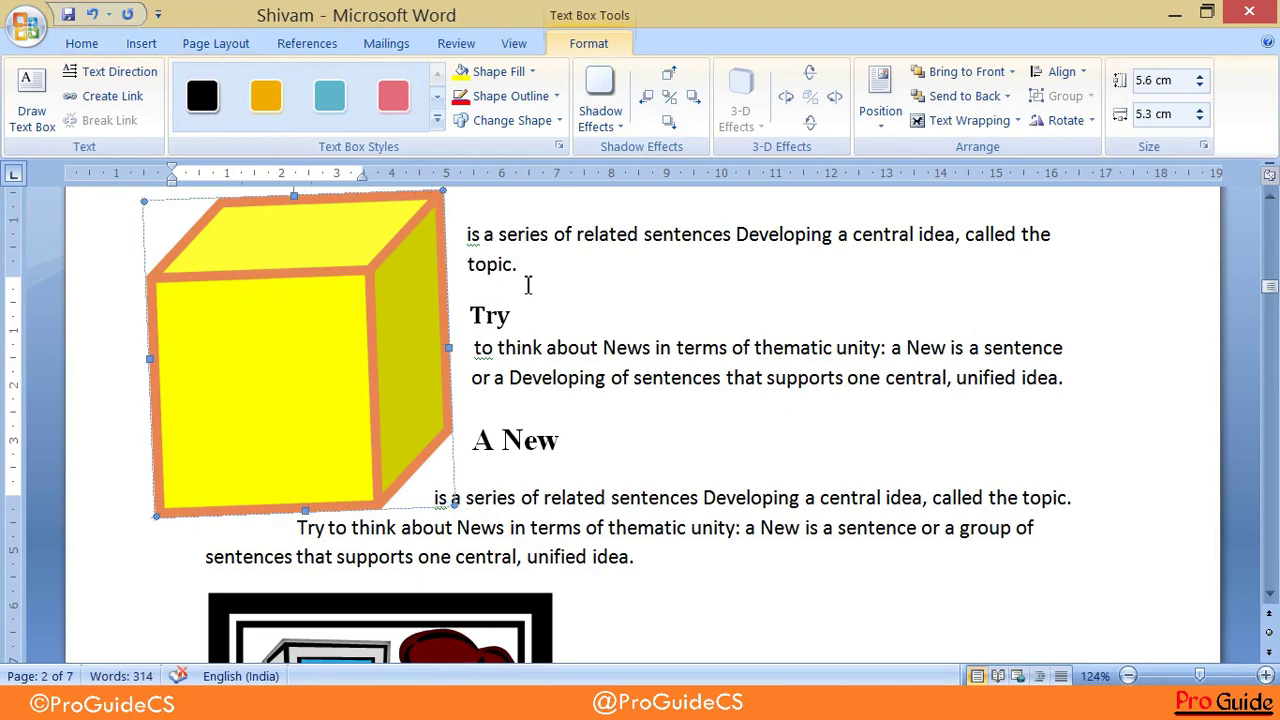
Scroll to the yellow smiley on page 3, select it and choose Edit Text
scroll(526, 286, "down", 5)
scroll(526, 286, "down", 5)
scroll(522, 280, "down", 4)
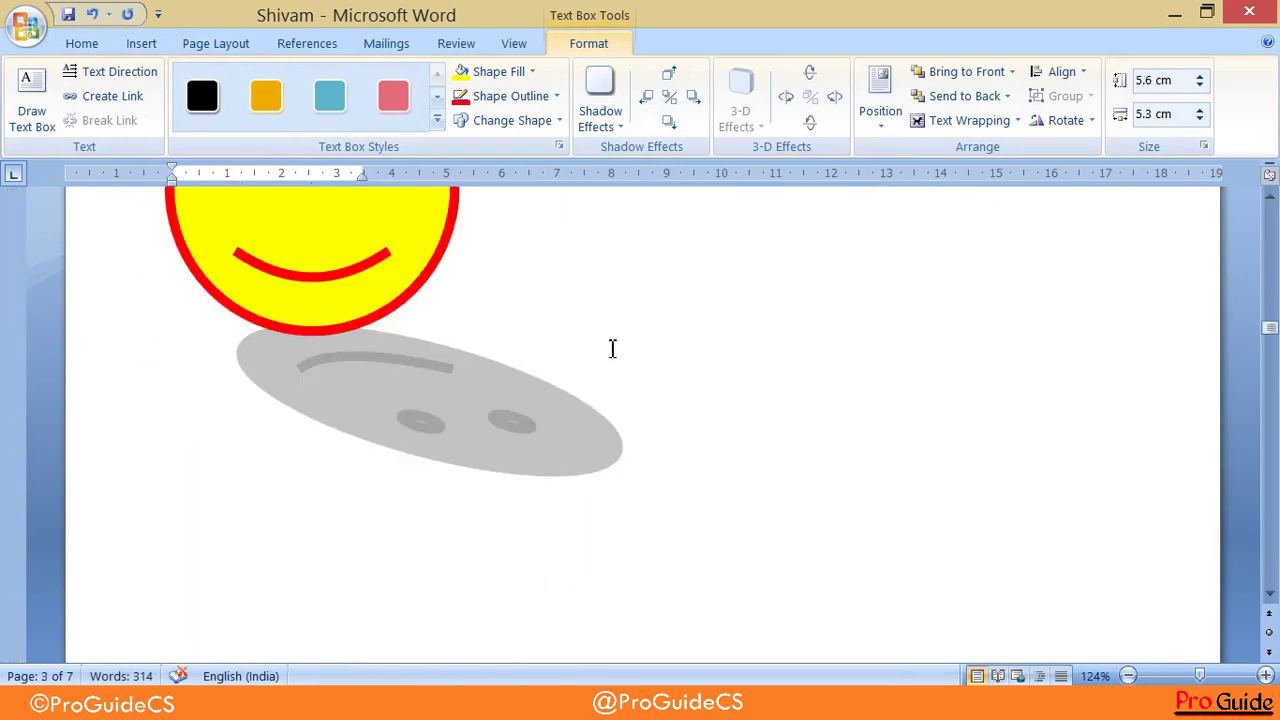
scroll(613, 349, "up", 5)
left_click(276, 541)
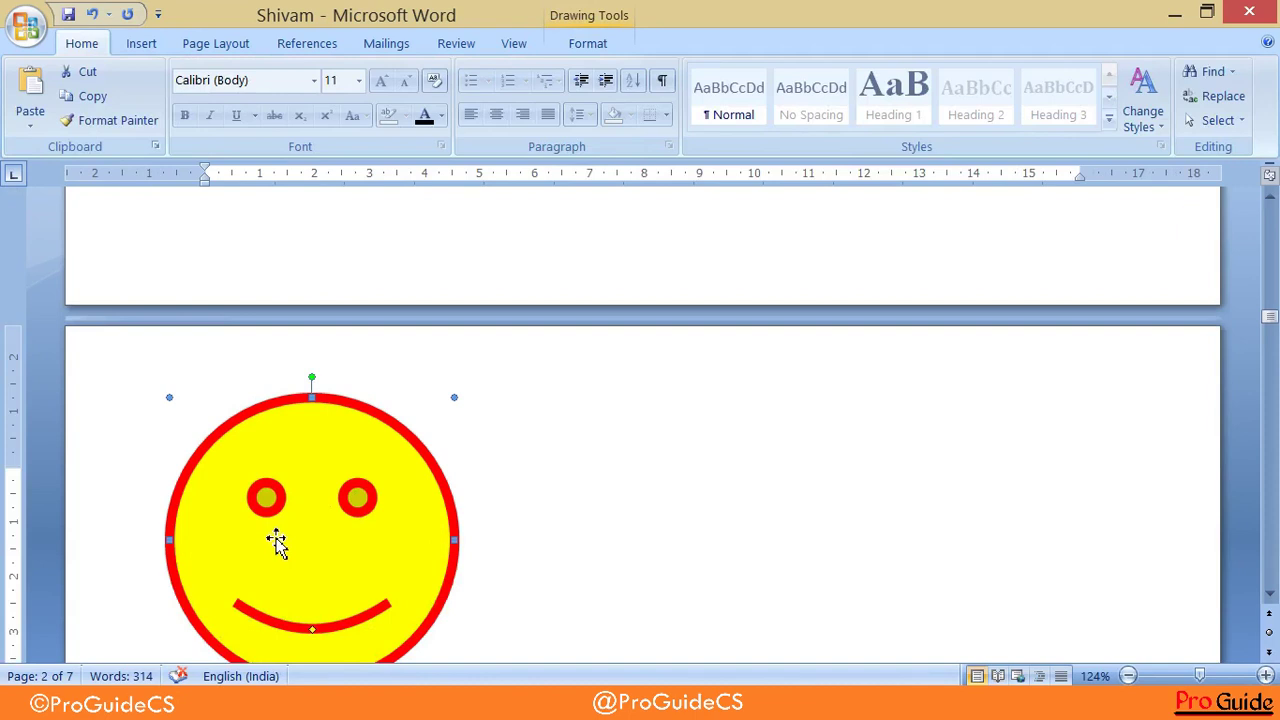
left_click(587, 50)
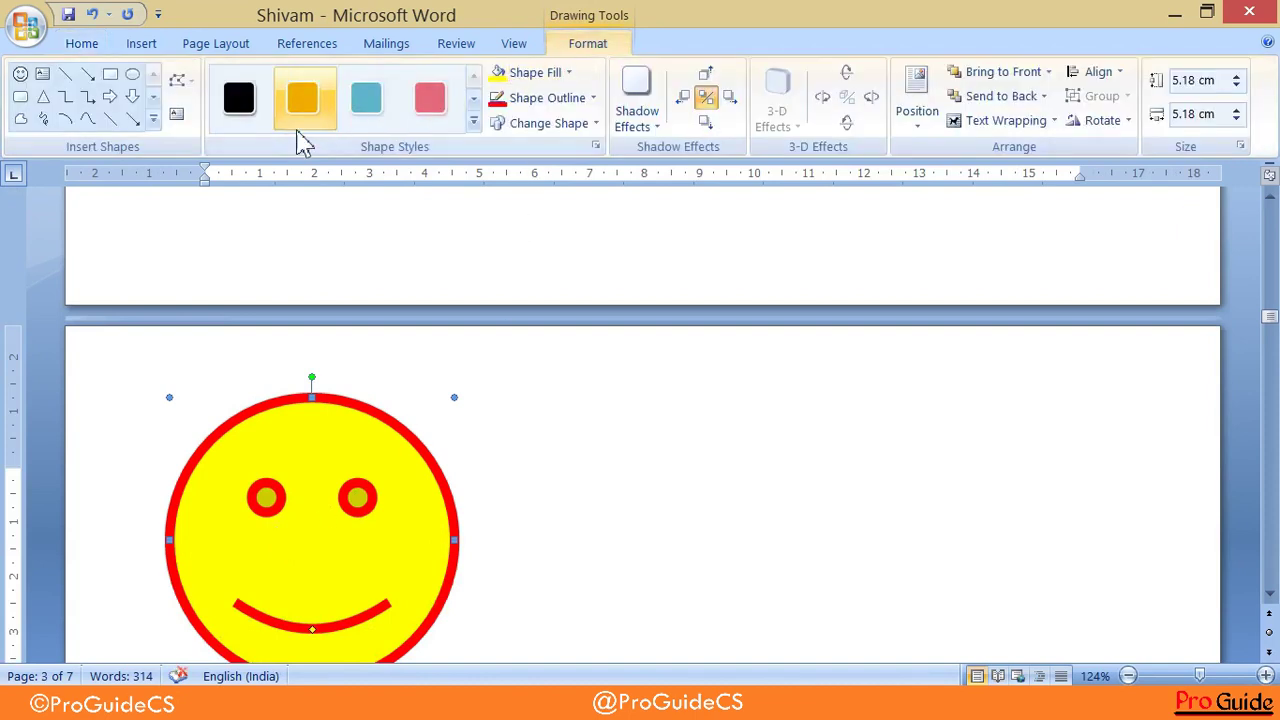
left_click(180, 117)
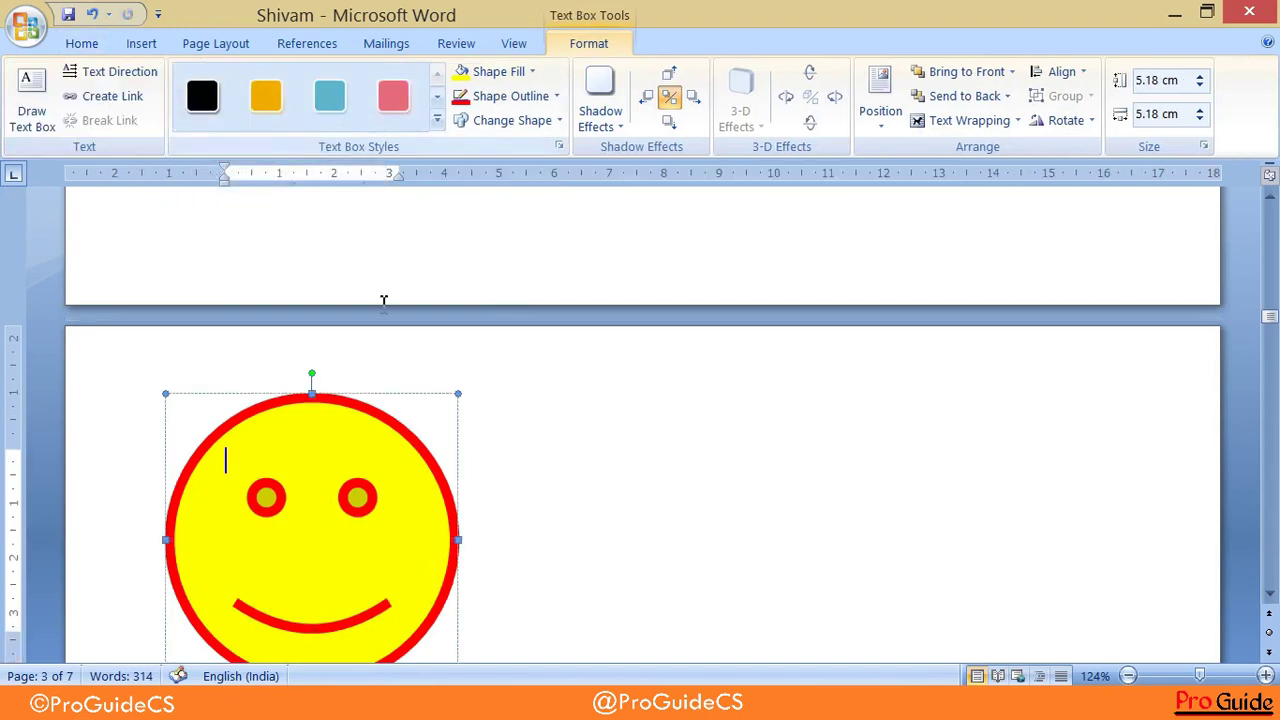
Type 'Smile' in the smiley, centred and set in Bradley Hand ITC
type("S")
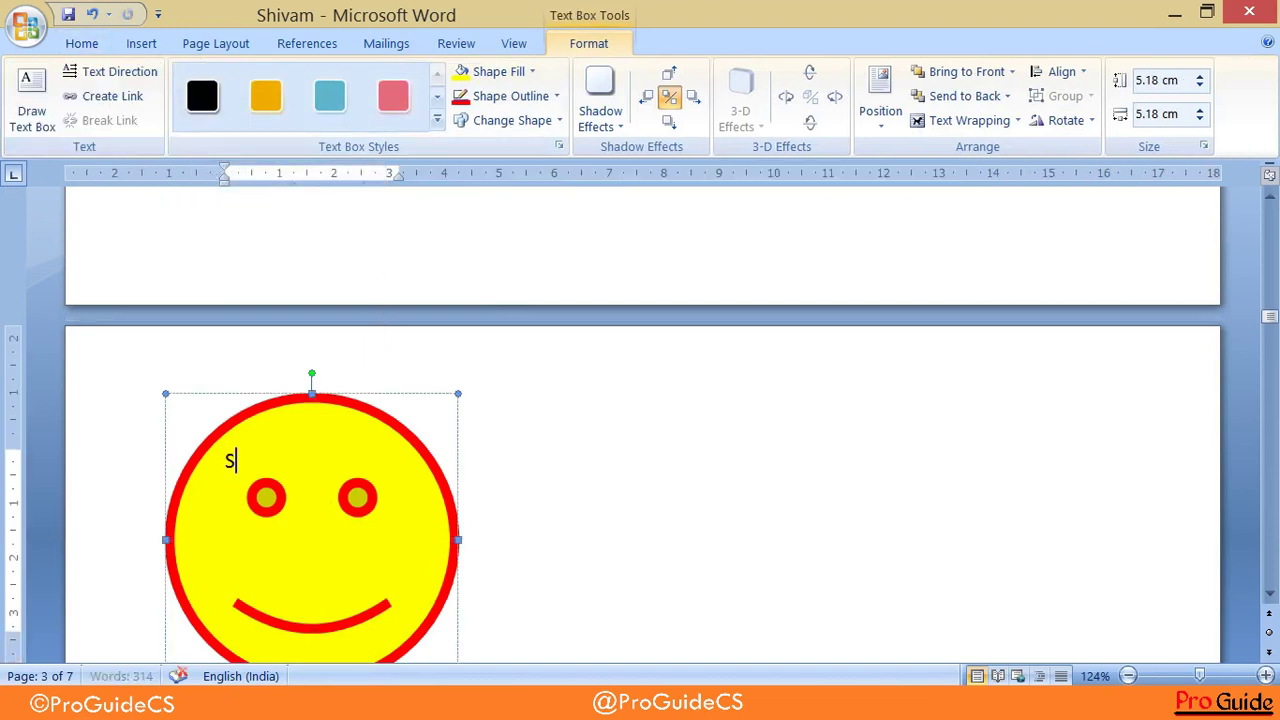
type("mile")
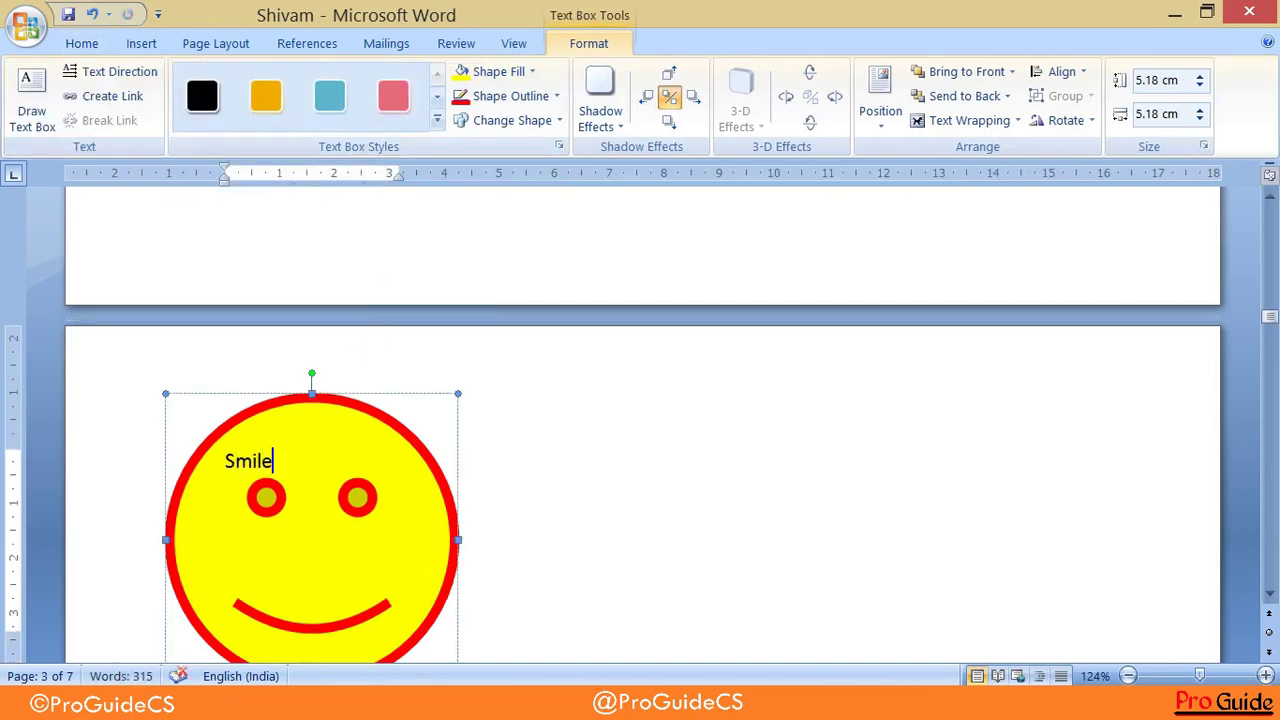
key("ctrl+a")
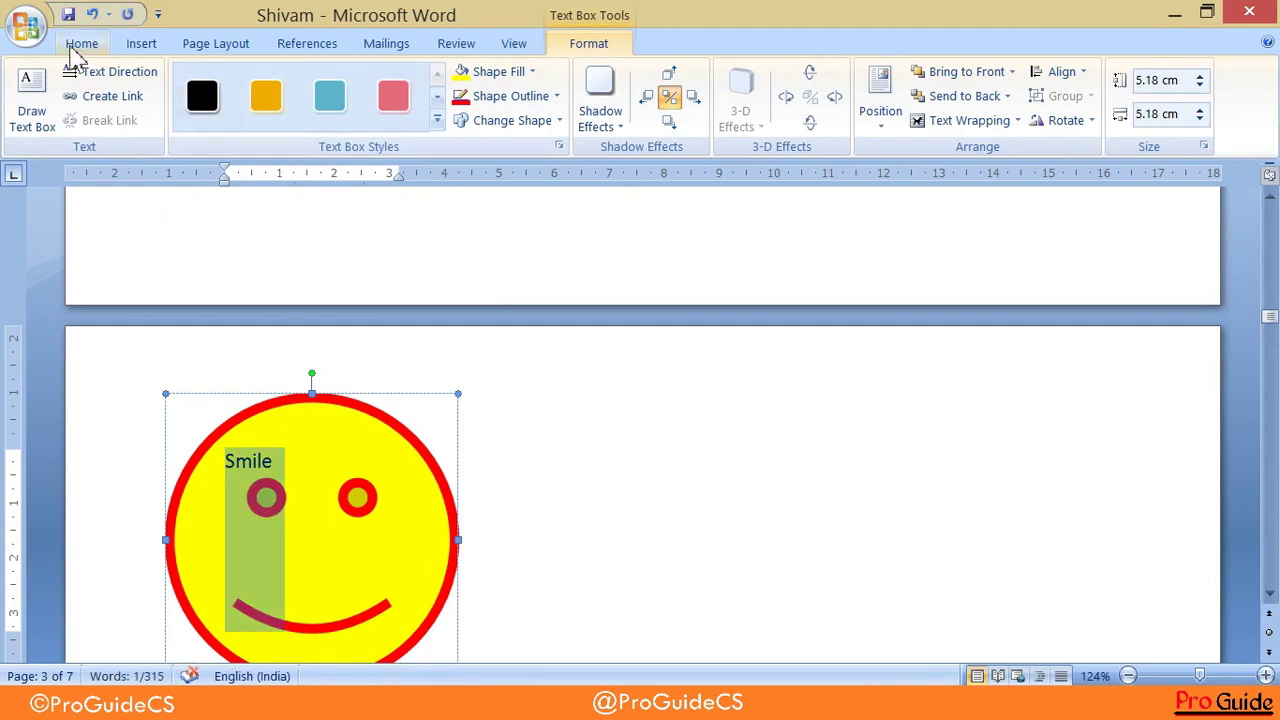
left_click(75, 45)
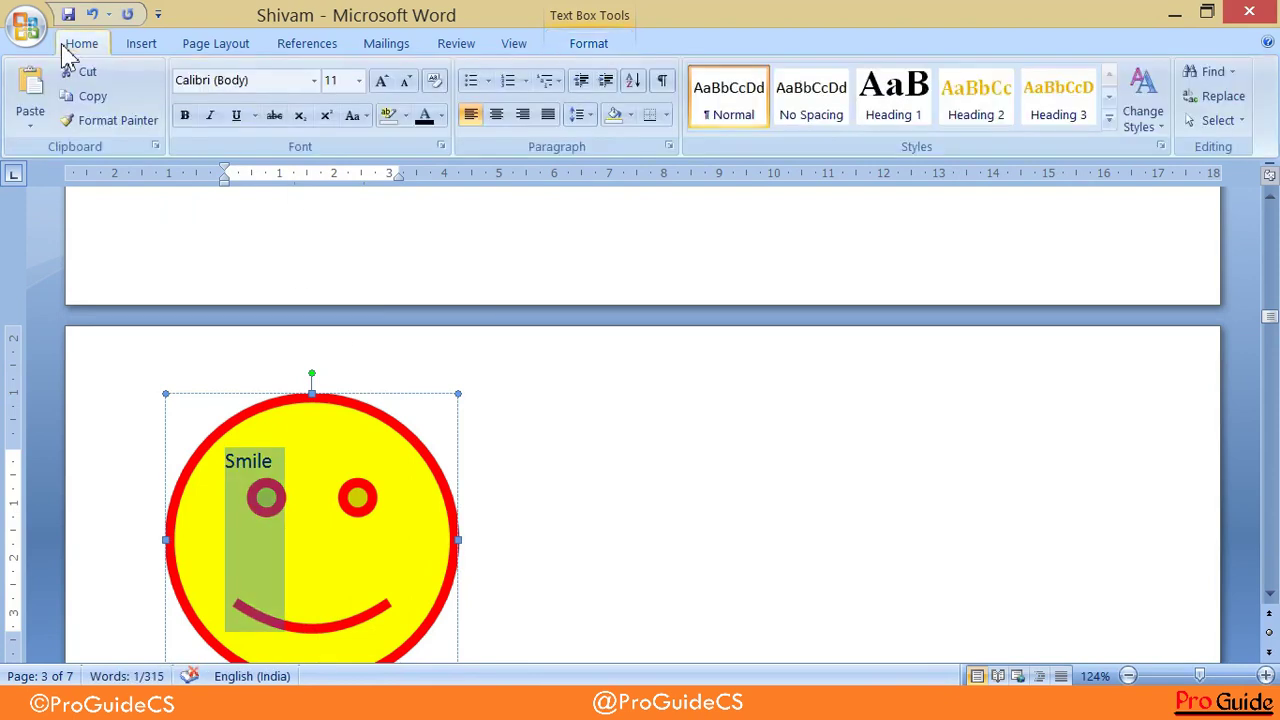
left_click(498, 116)
left_click(314, 80)
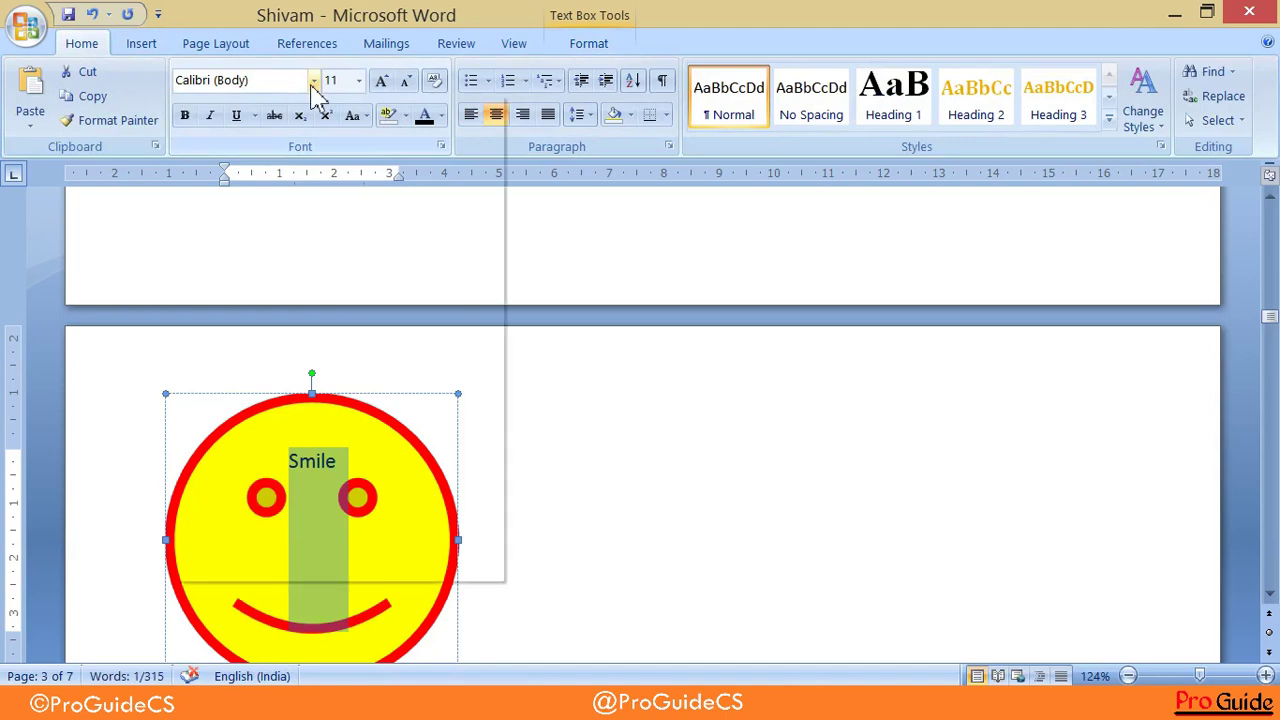
left_click(297, 263)
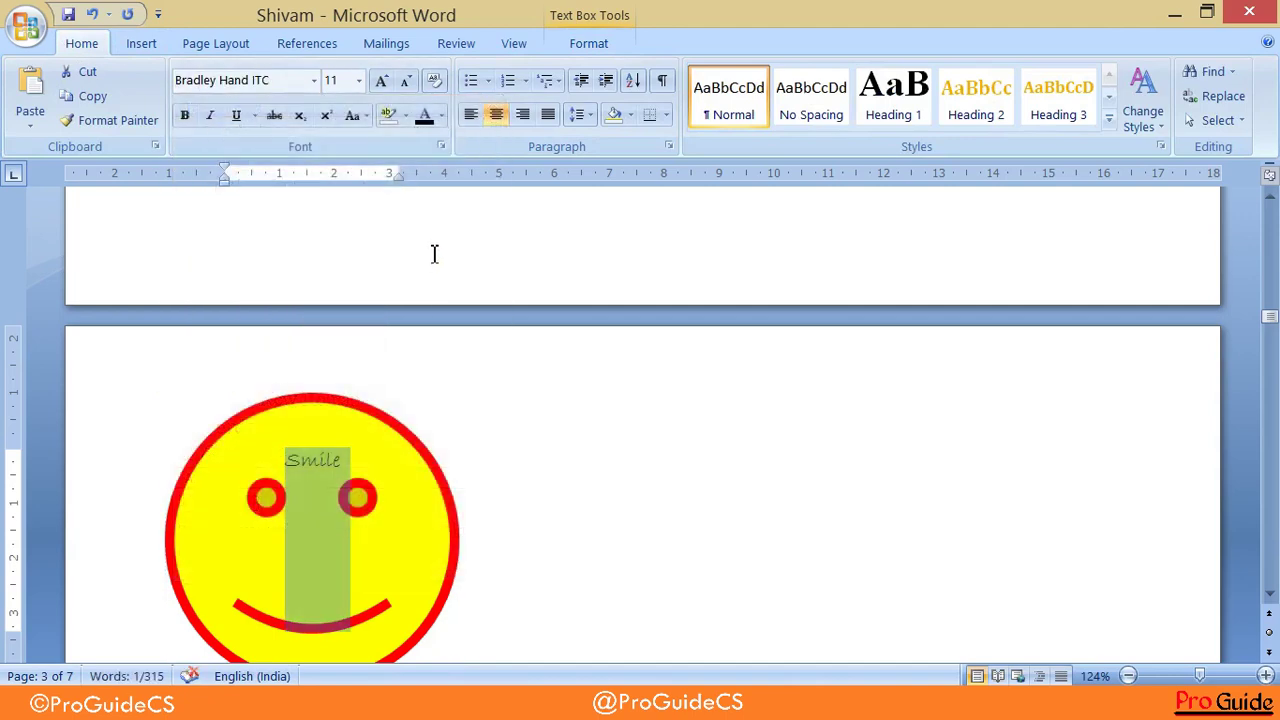
left_click(524, 382)
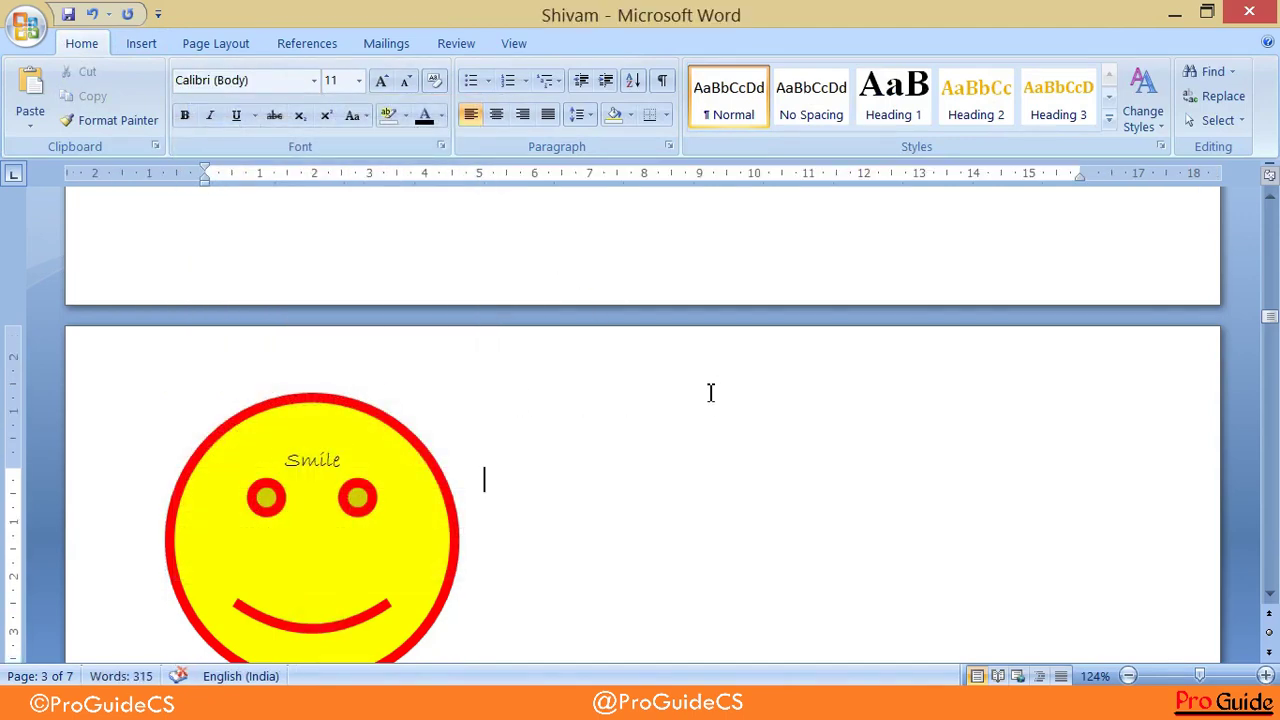
left_click(303, 463)
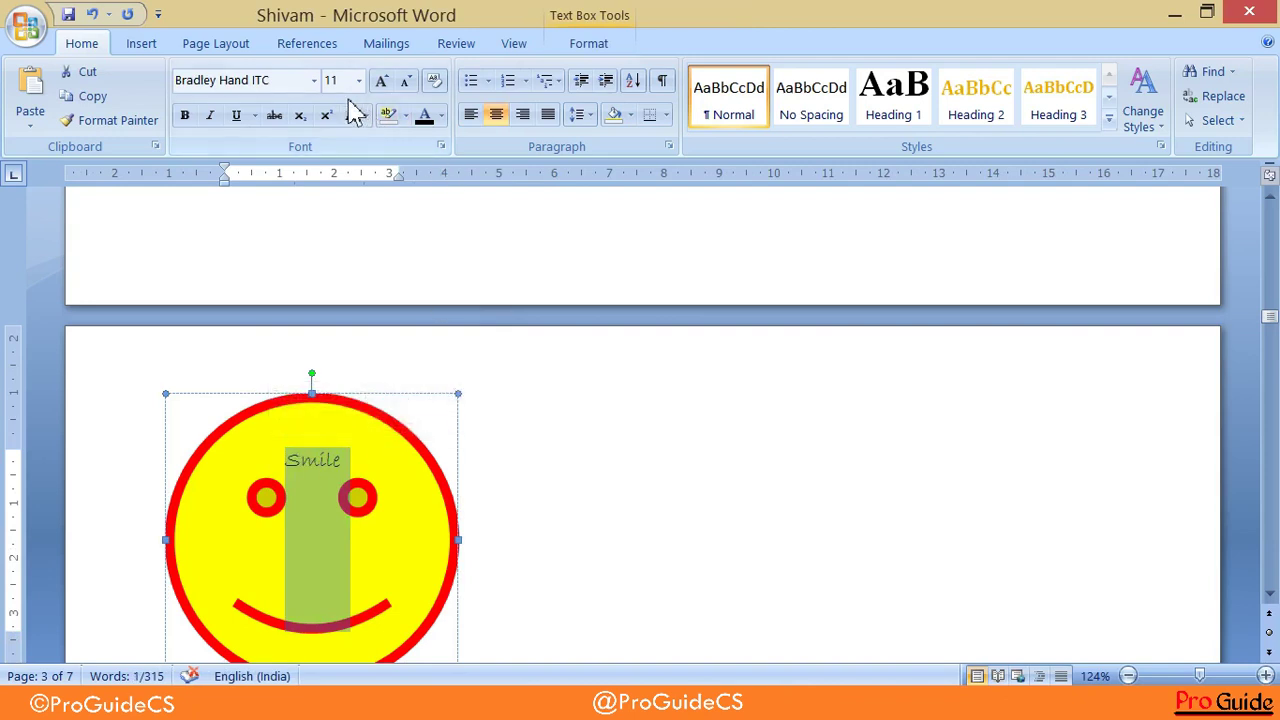
Make 'Smile' bold, italic and red
left_click(184, 115)
left_click(210, 115)
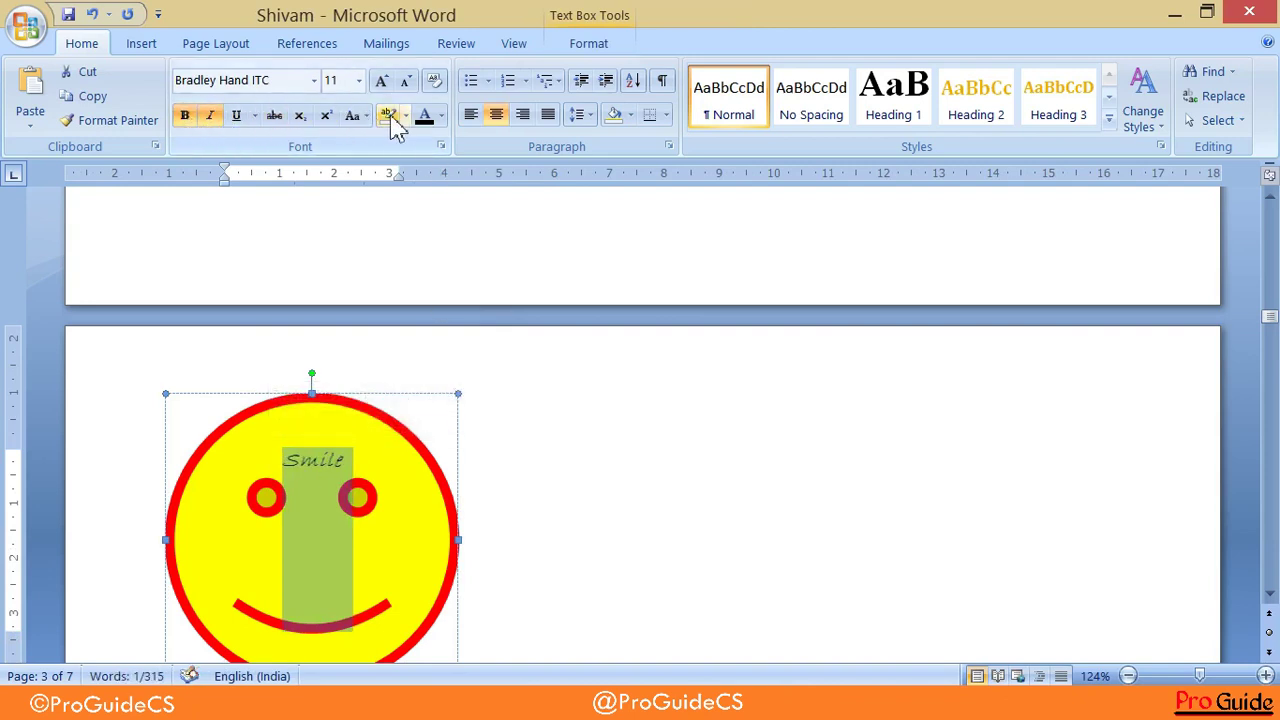
left_click(440, 116)
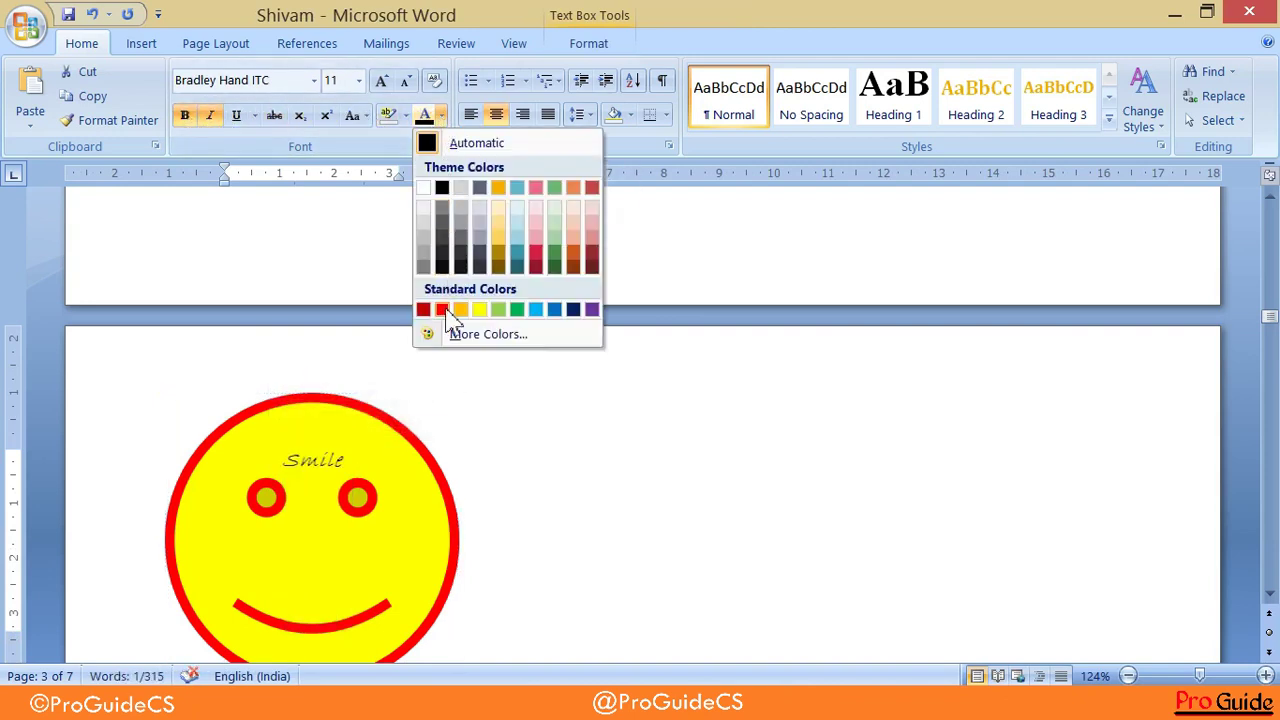
left_click(455, 310)
left_click(608, 396)
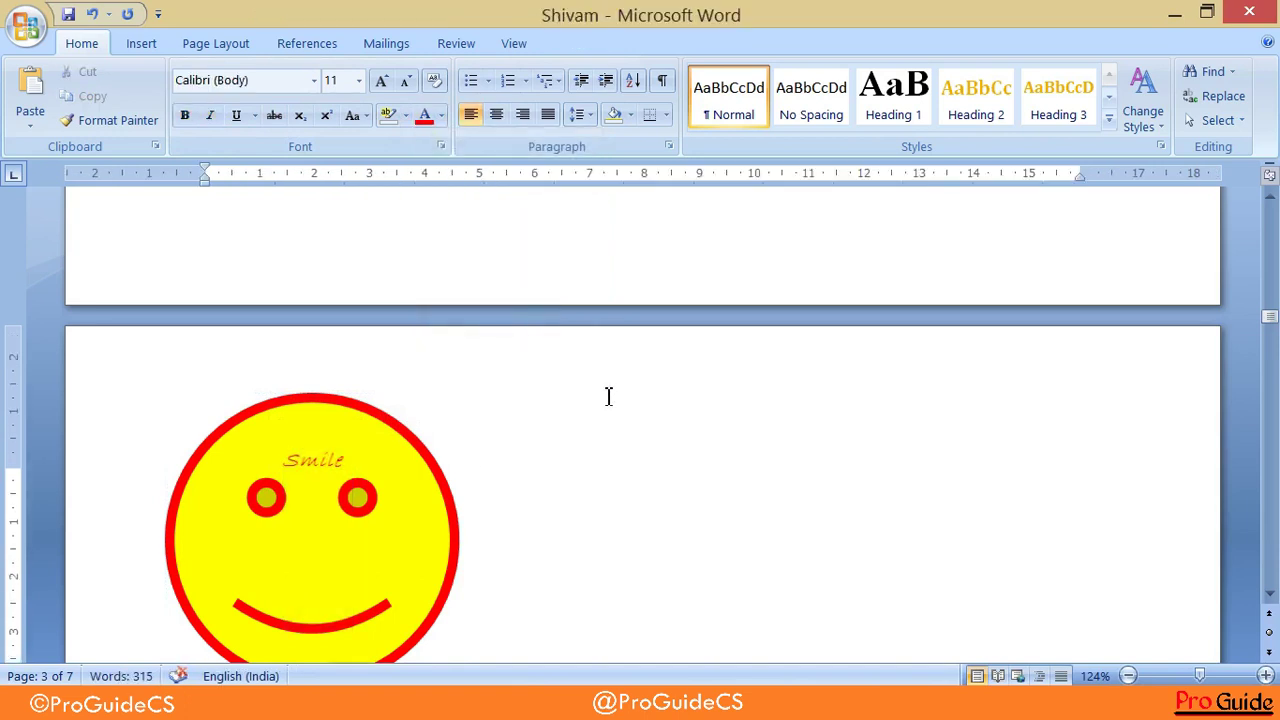
left_click(409, 482)
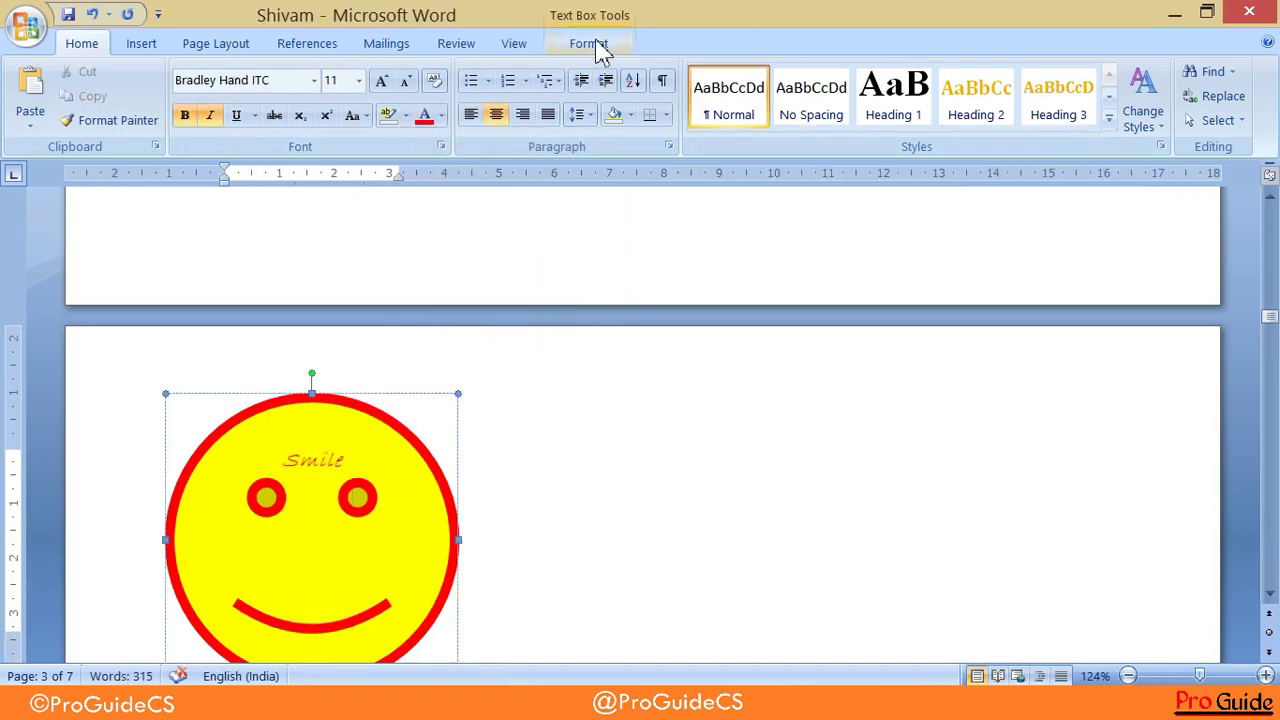
left_click(600, 46)
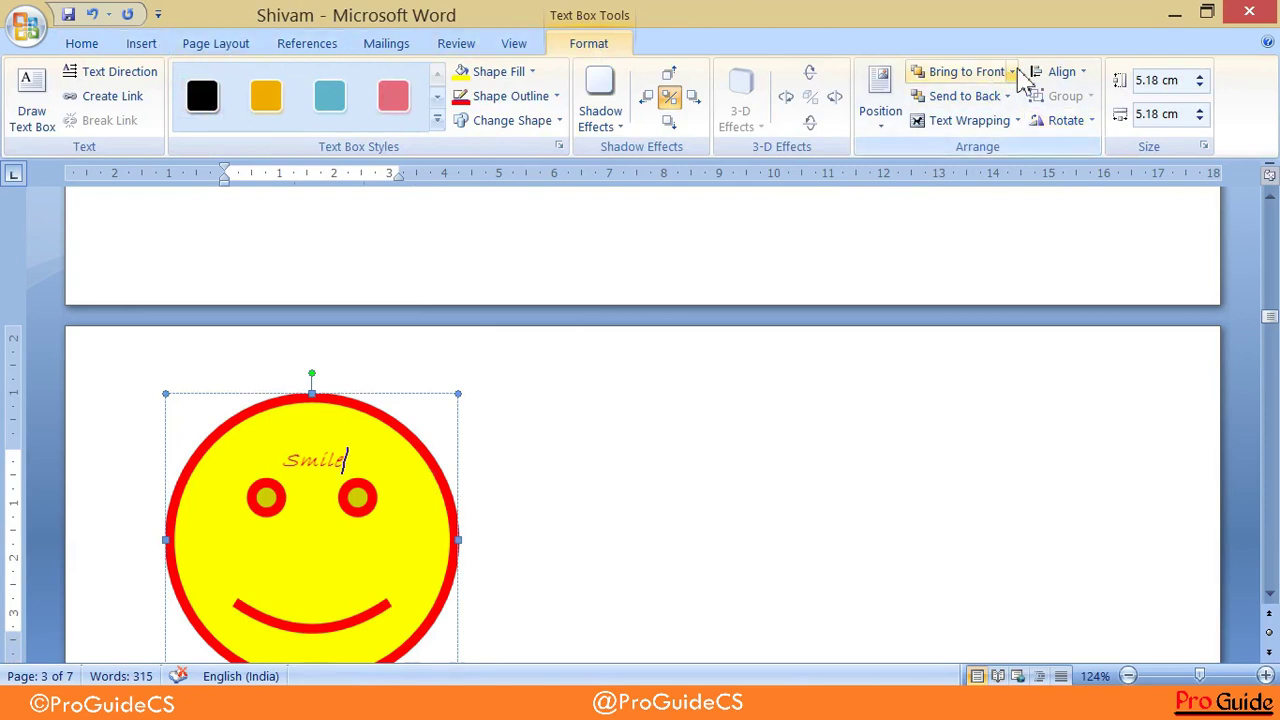
left_click(130, 46)
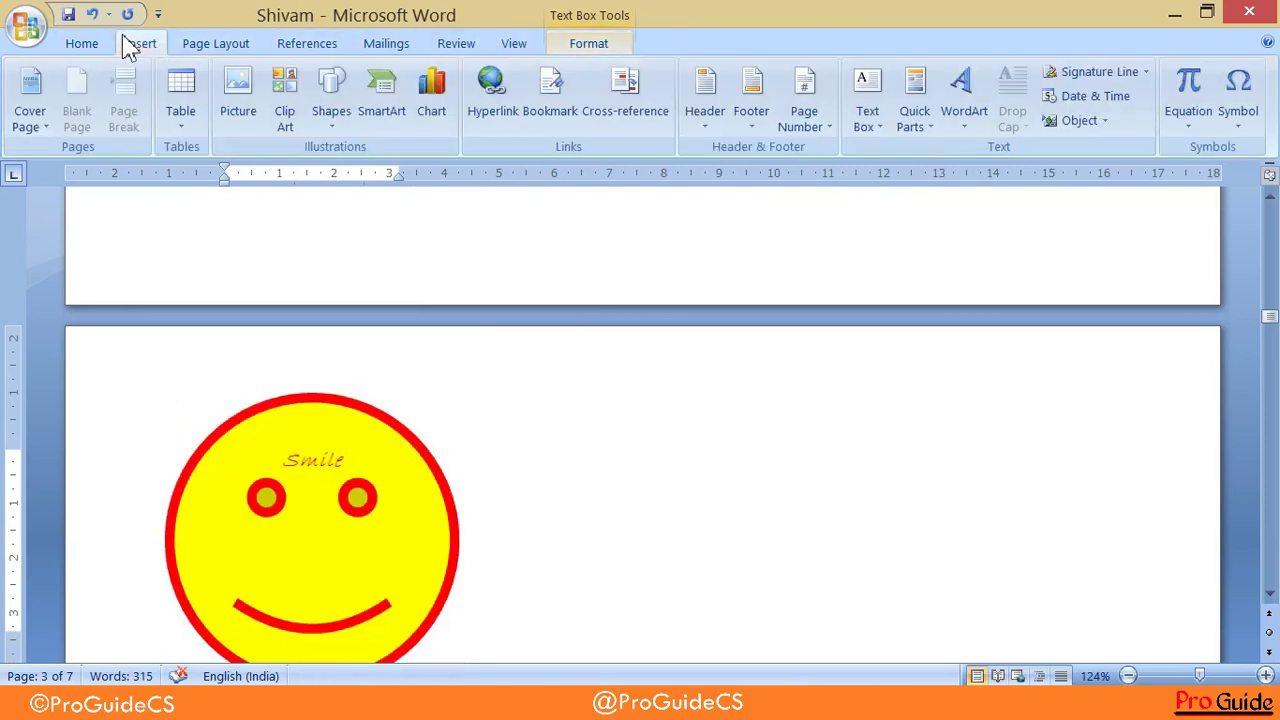